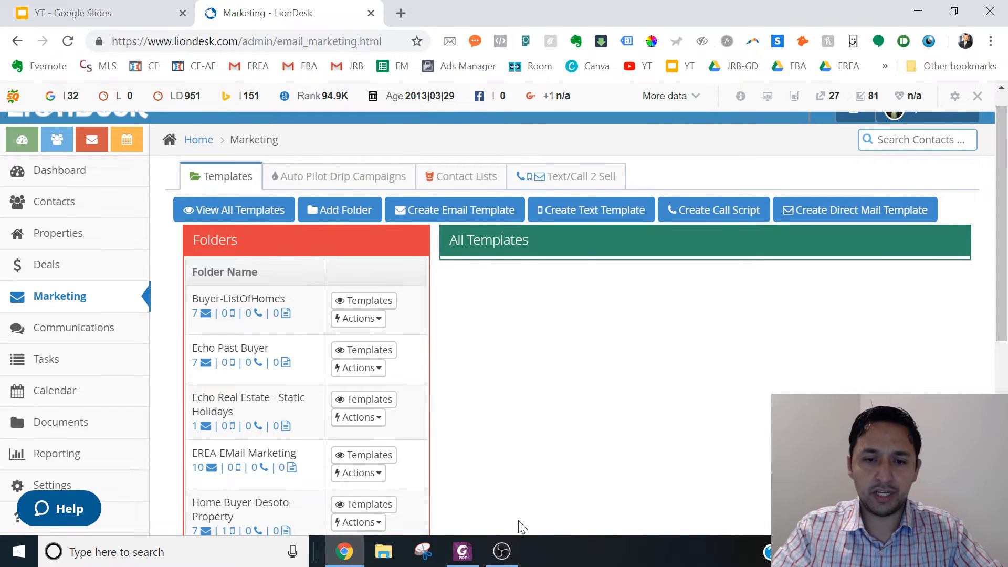
- Switch to Foxit PhantomPDF and review the email and text scripts in the 30 Day Home Buyer Drip Campaign document
left_click(465, 553)
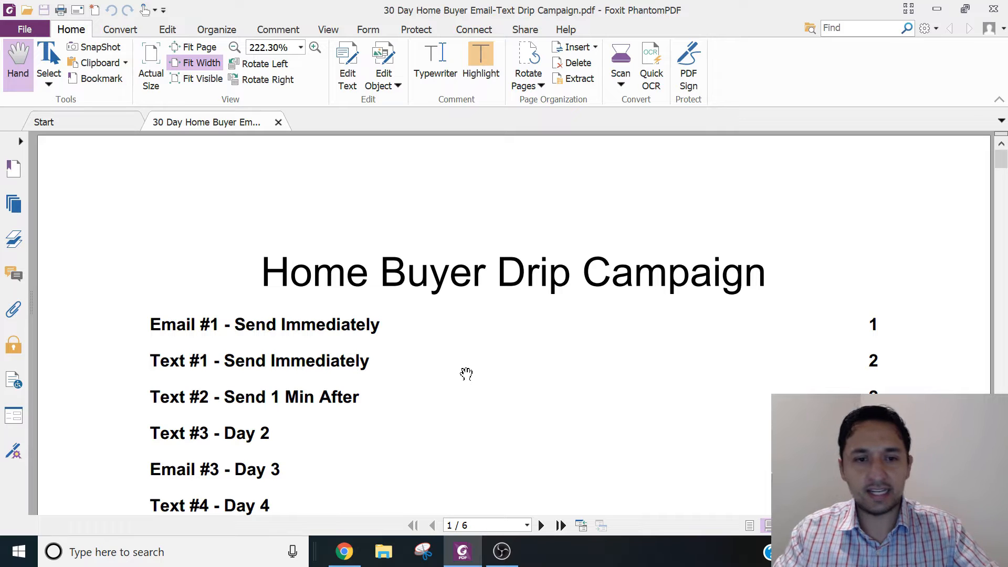
scroll(466, 374, "down", 1)
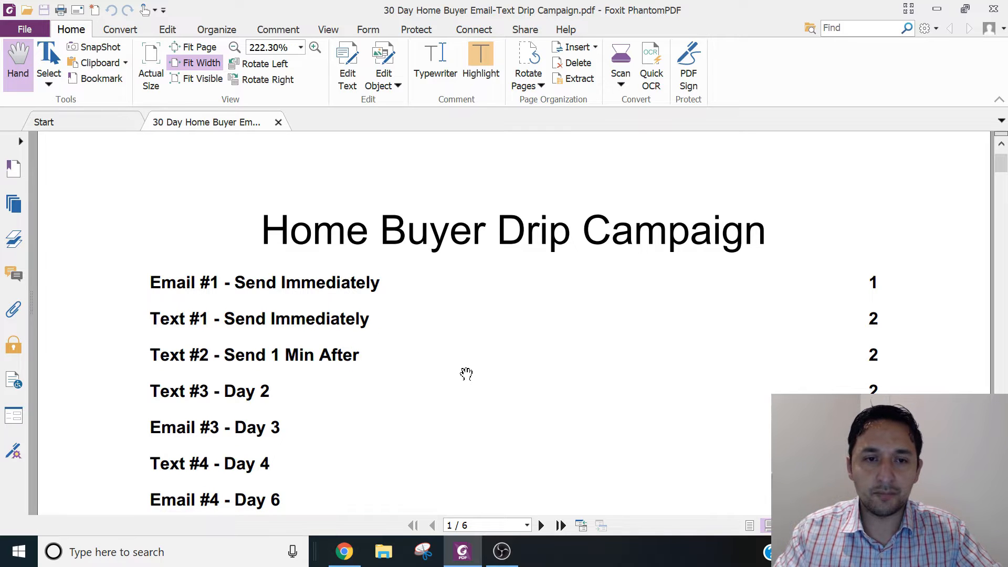
scroll(466, 374, "down", 1)
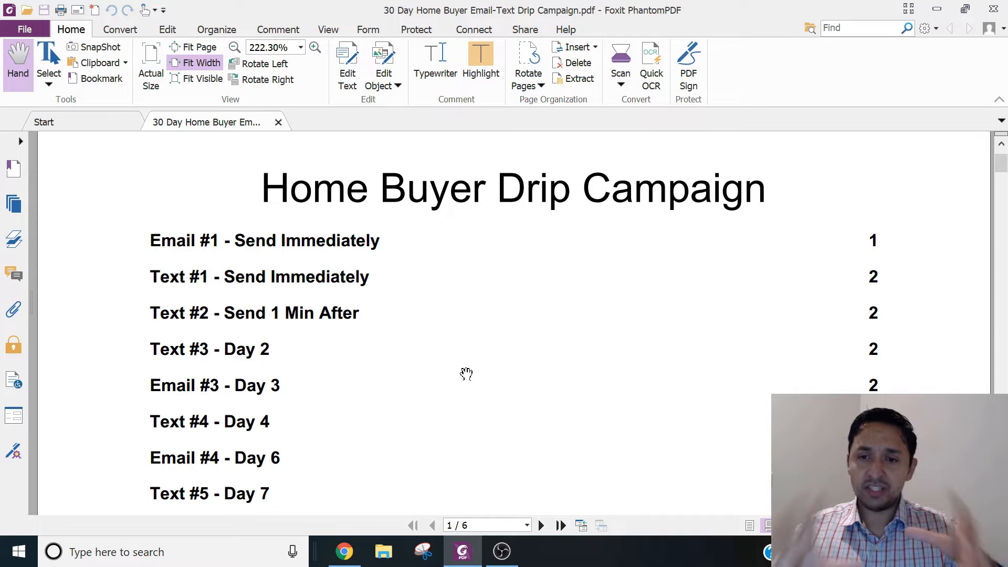
scroll(466, 374, "down", 10)
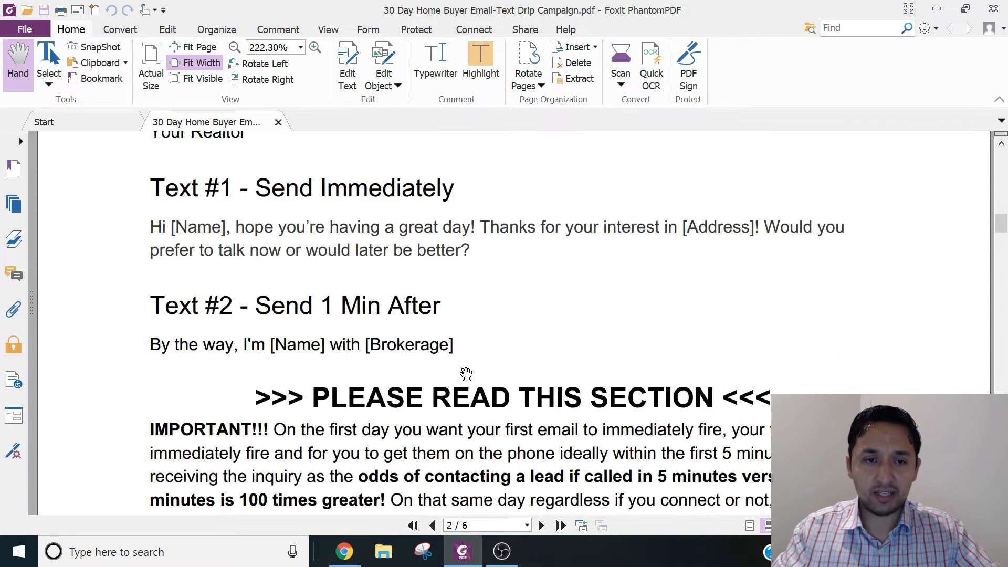
scroll(466, 374, "down", 10)
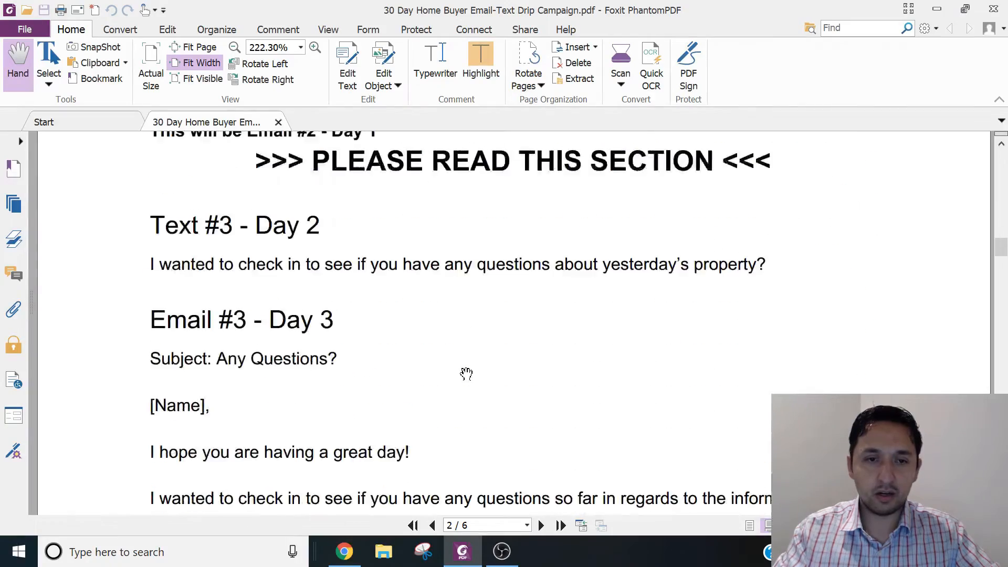
scroll(466, 374, "down", 15)
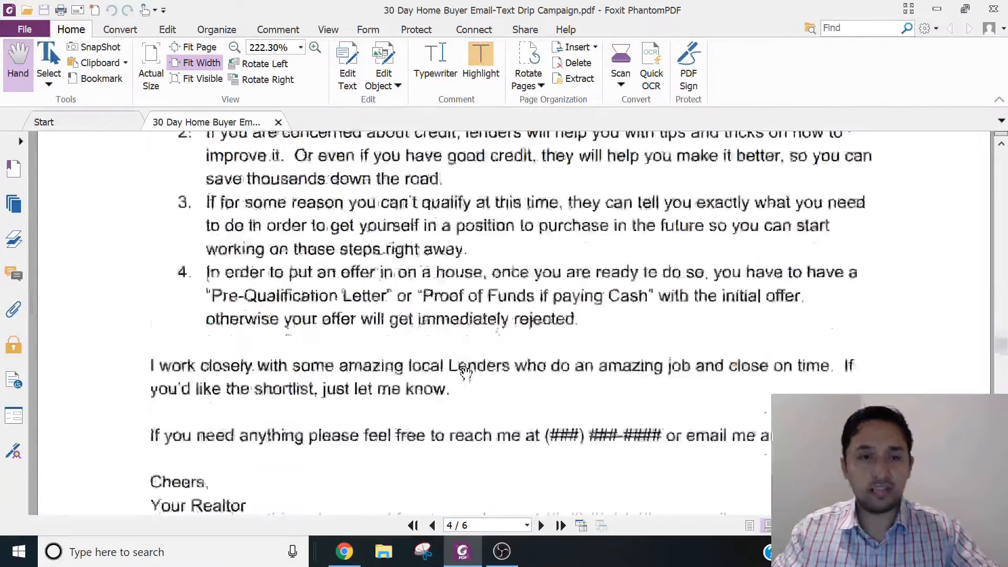
scroll(466, 374, "down", 15)
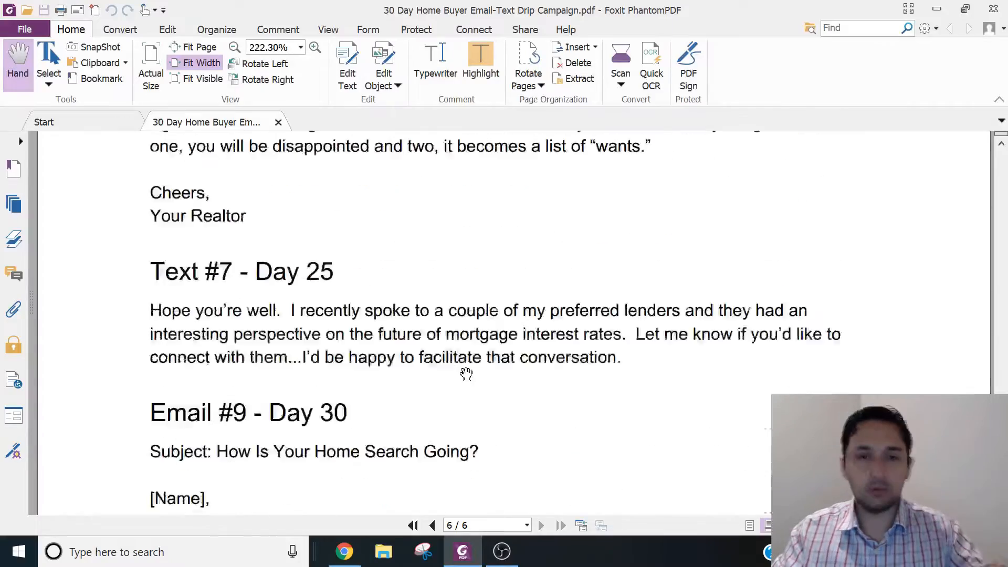
scroll(466, 373, "up", 15)
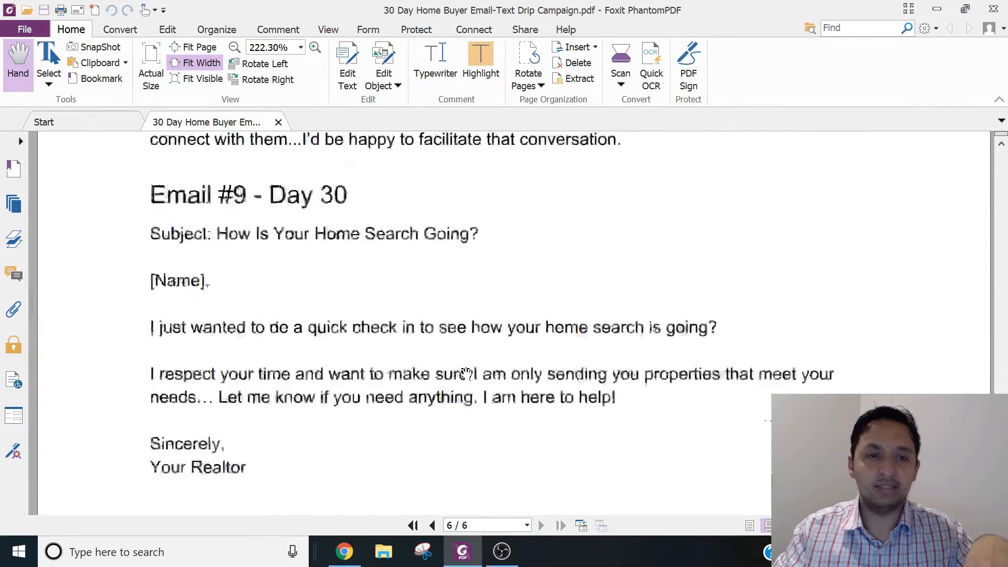
scroll(467, 374, "up", 15)
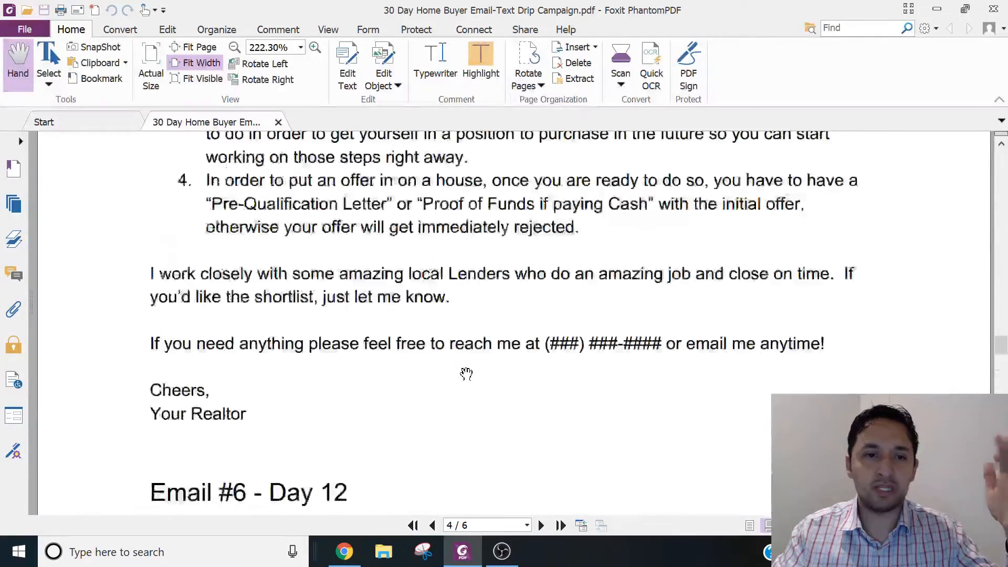
scroll(466, 374, "up", 20)
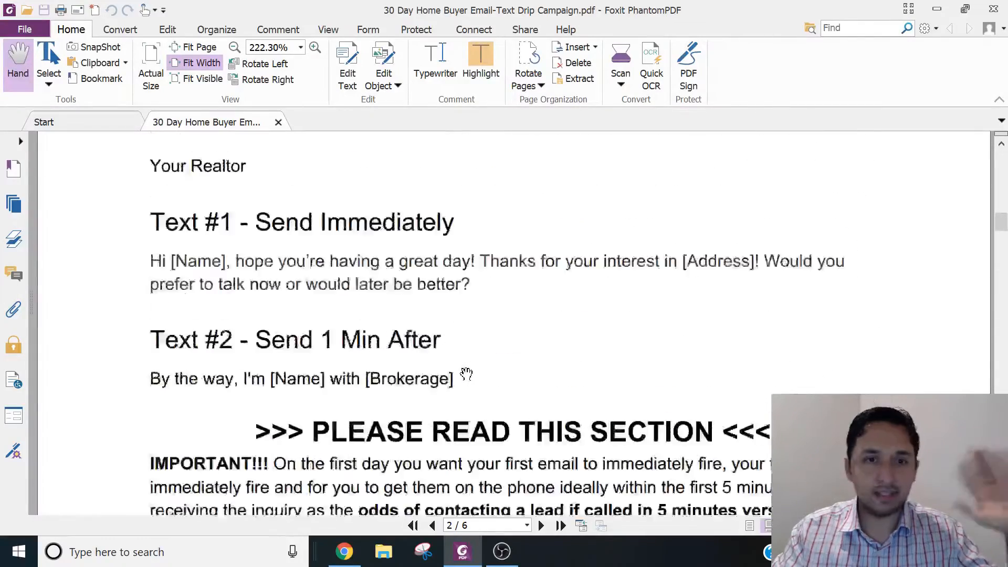
scroll(466, 374, "up", 3)
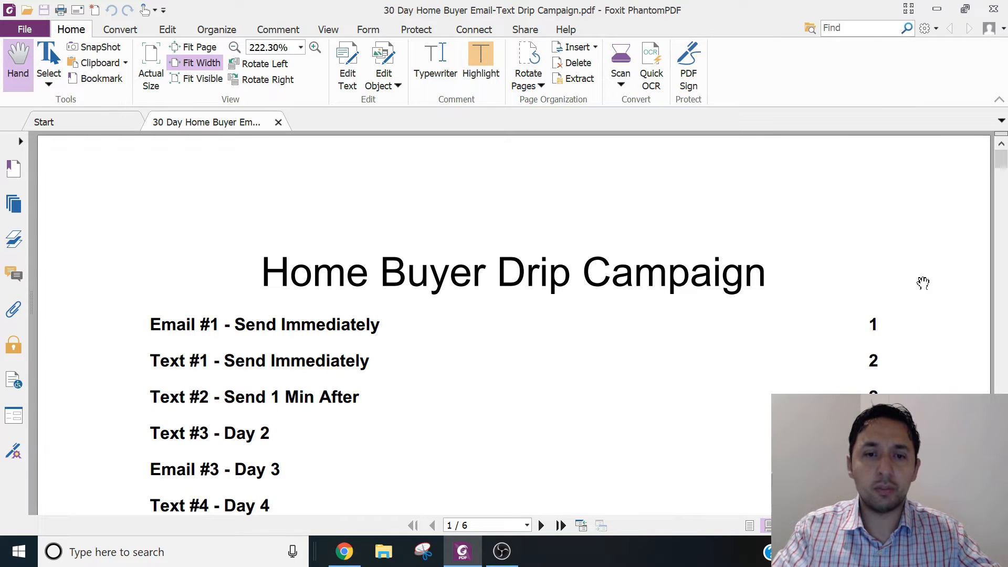
- Switch to LionDesk in Chrome and start a new template folder named "Test Buyer Drip Campaign"
left_click(344, 551)
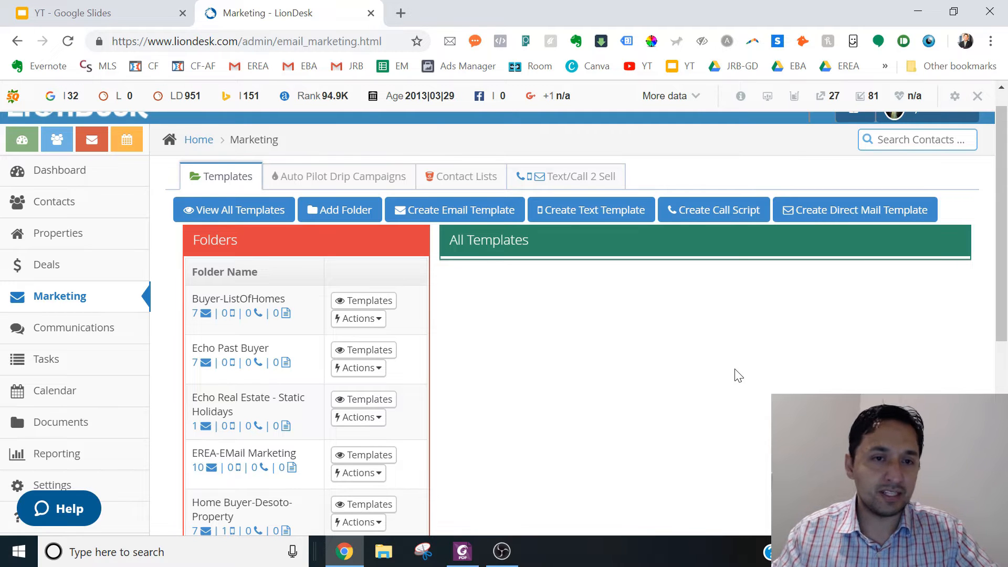
left_click(332, 210)
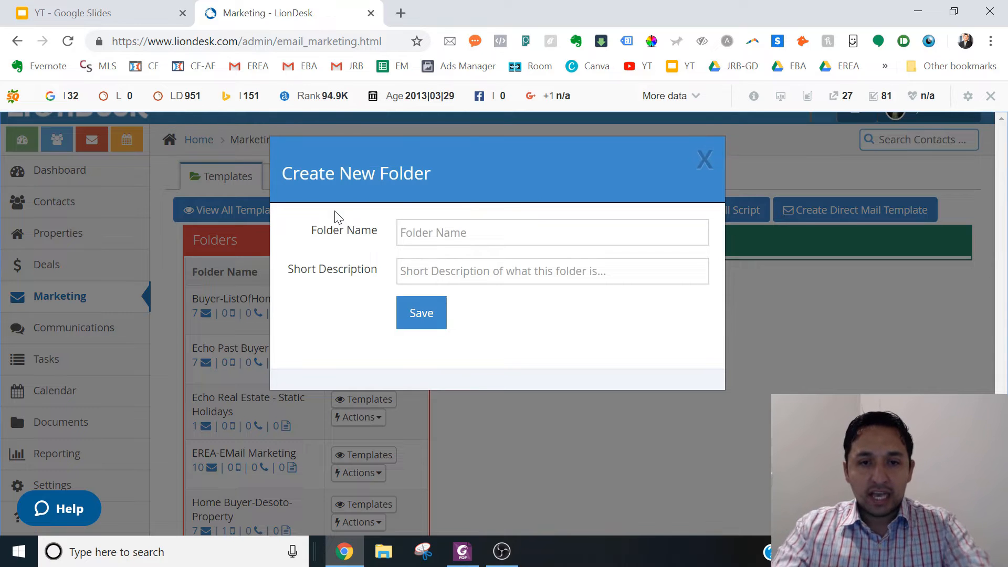
left_click(410, 233)
type("Test ")
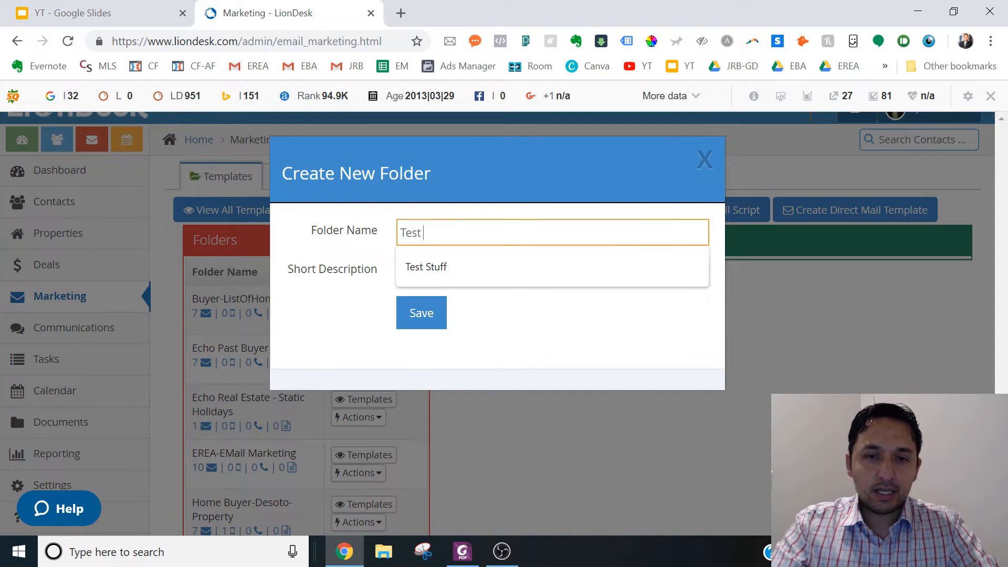
type("Buyer Dri")
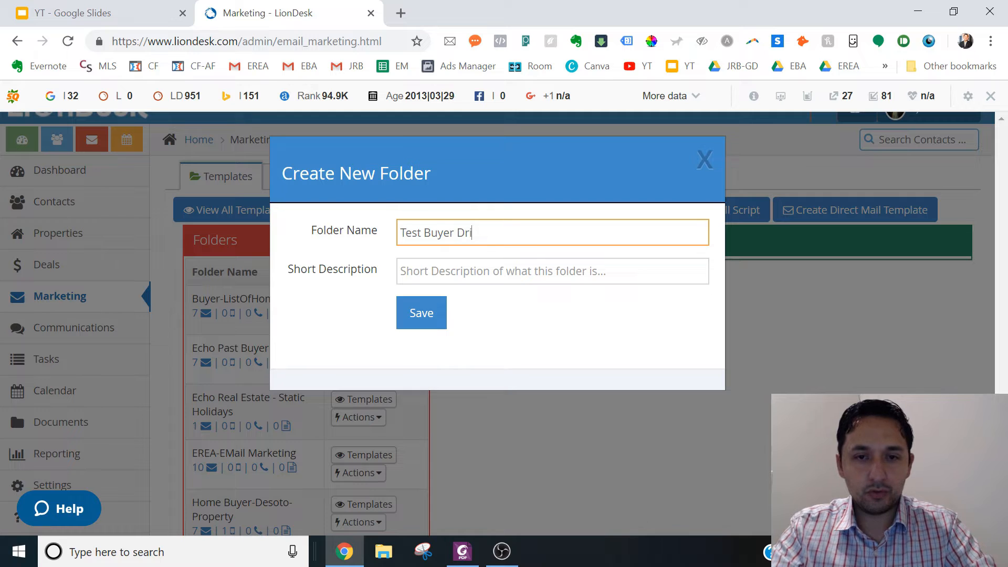
type("p Campa")
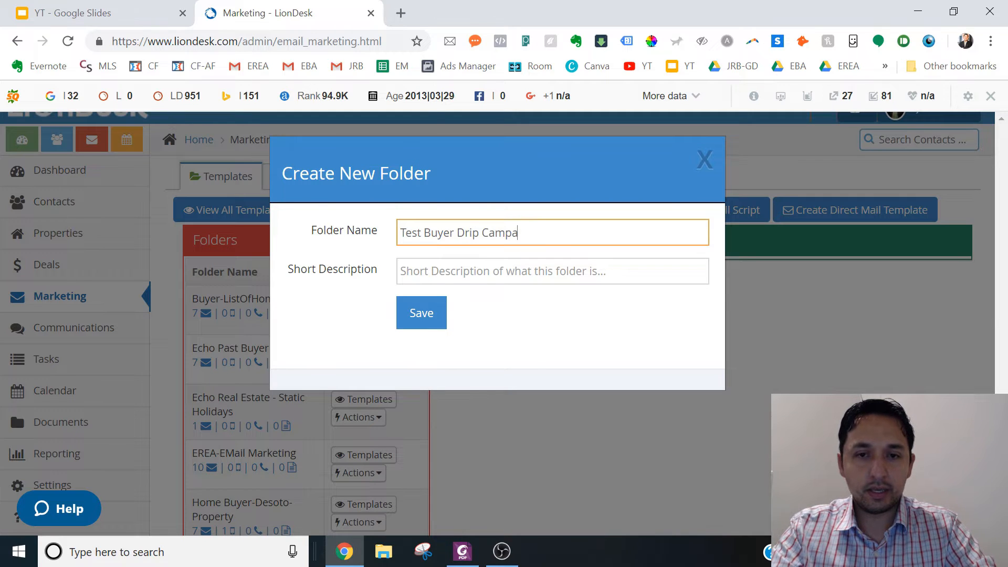
type("gin")
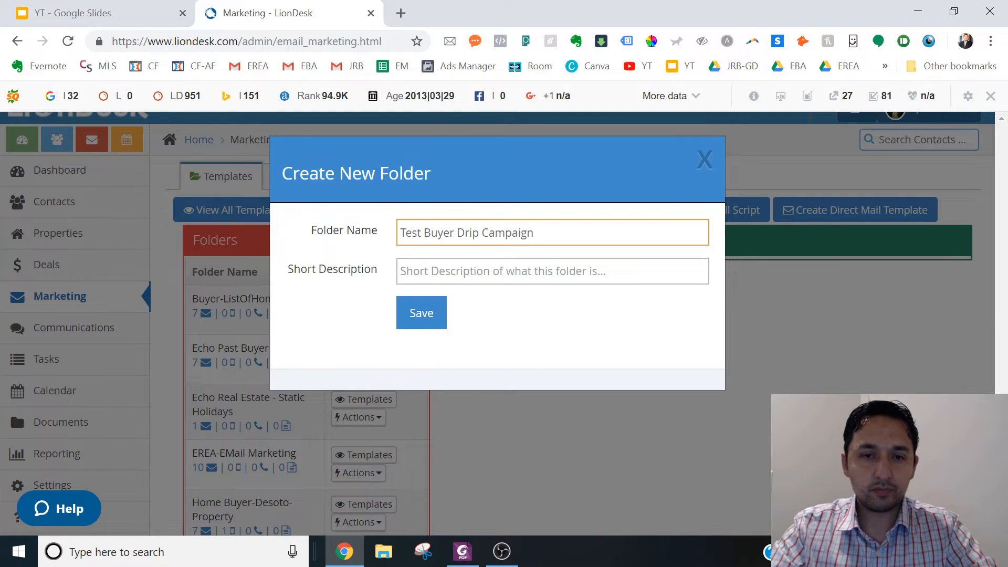
- Give the new folder the short description "Test 30 Day Buyer Drip Campaign" and save it
left_click(525, 271)
type("Tes")
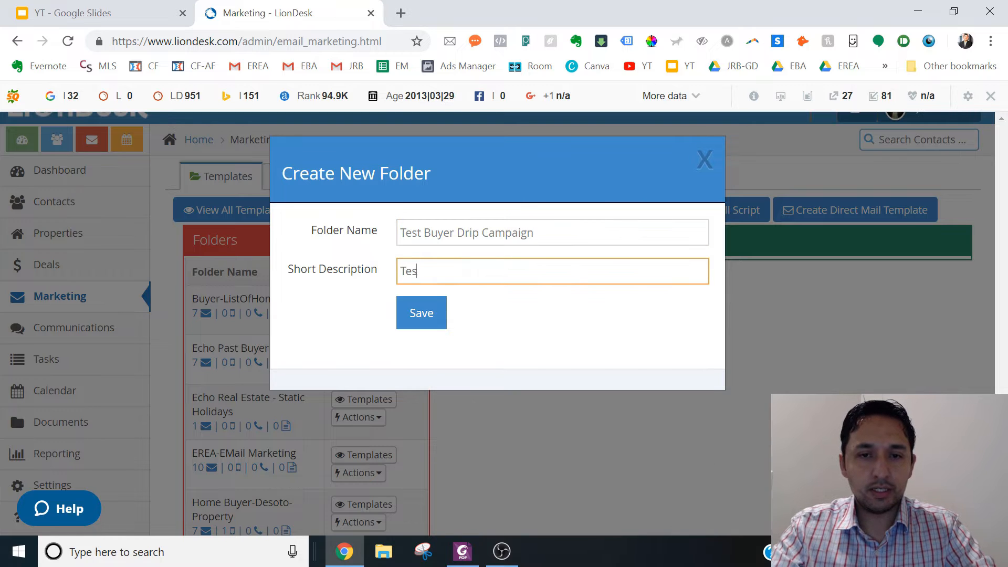
type("t 30 Day Bu")
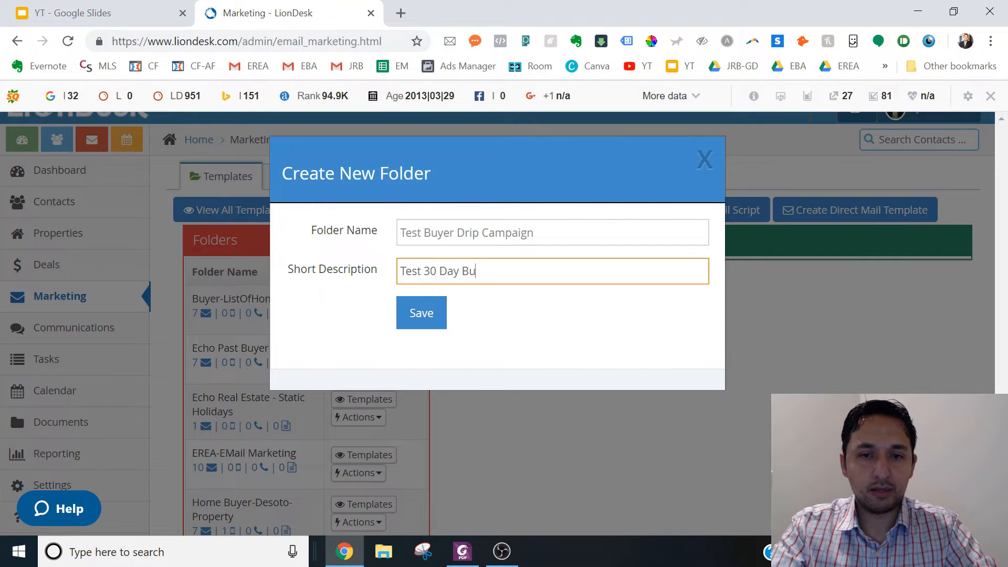
type("yer Drip ca")
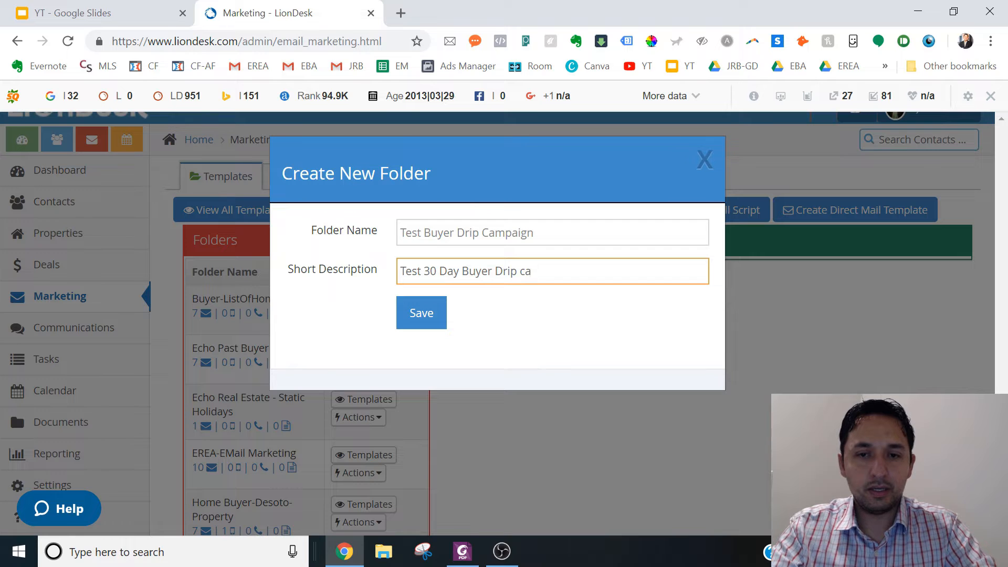
key("BackSpace")
key("BackSpace")
type("Campaign")
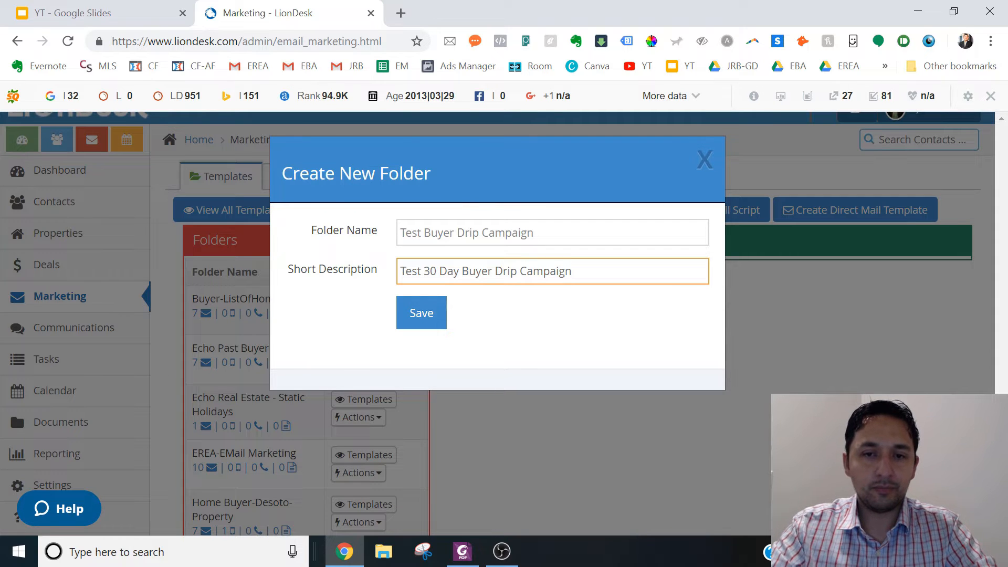
left_click(415, 314)
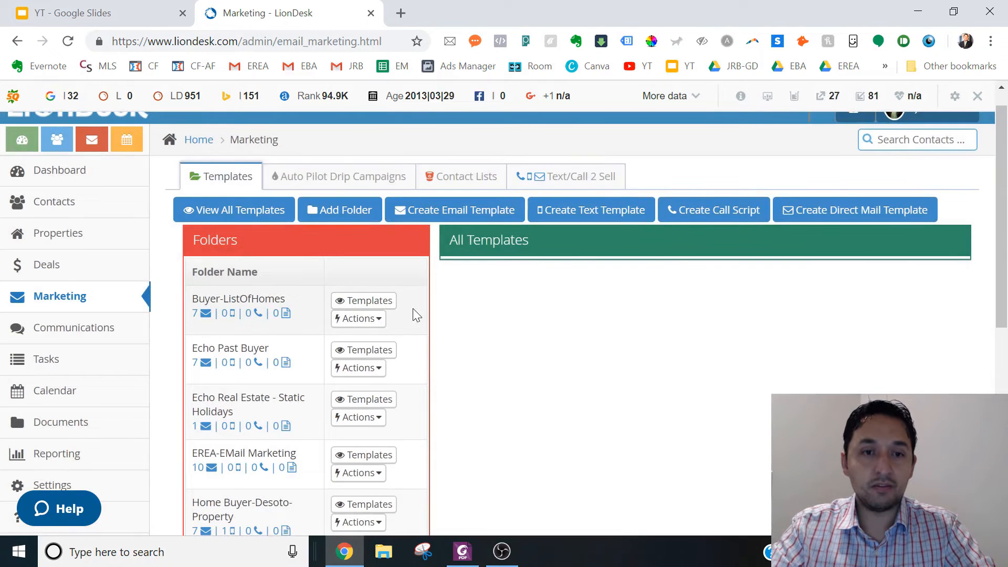
- Open the templates of the Test Buyer Drip Campaign folder and start a new email template
left_click_drag(1003, 189, 1004, 371)
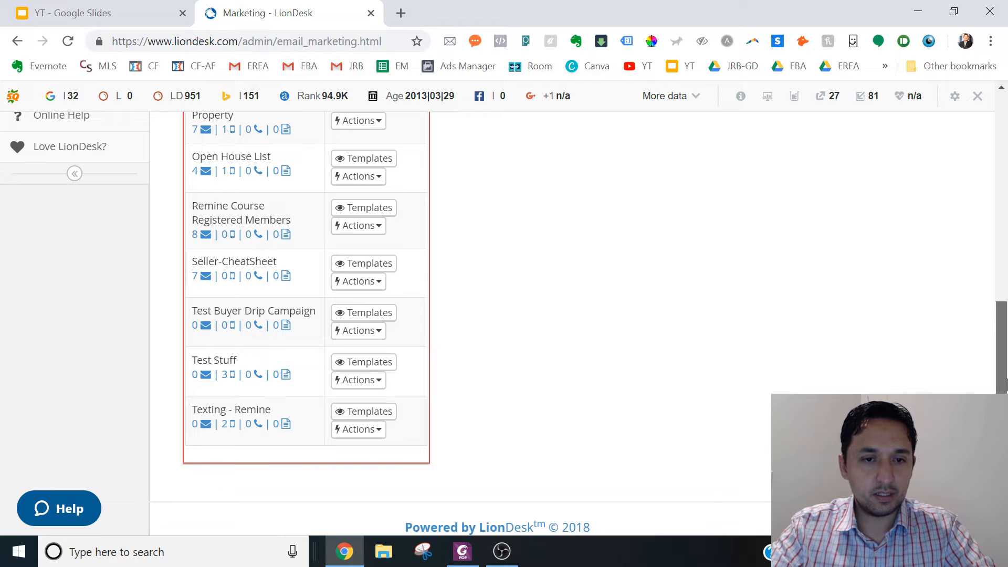
left_click(346, 314)
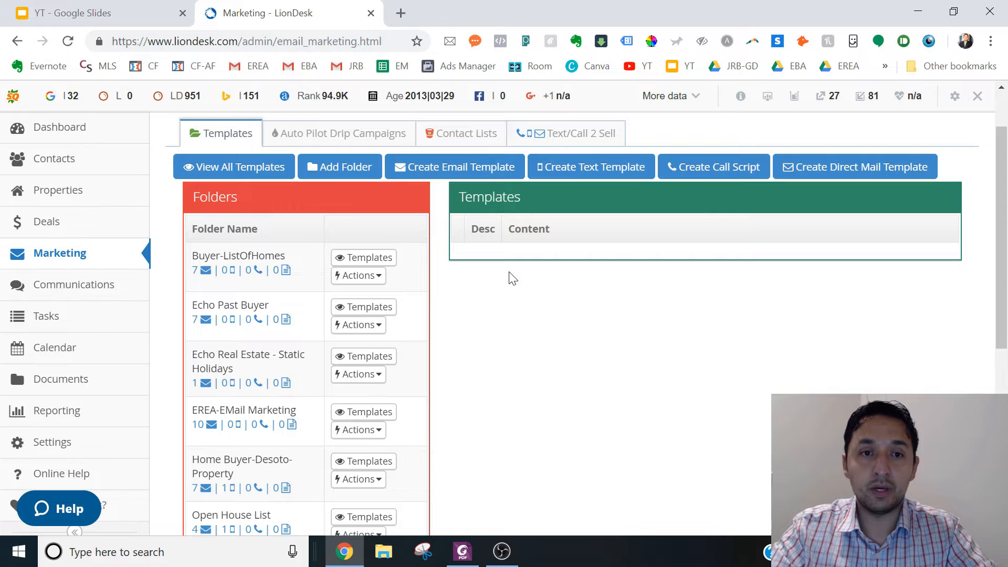
left_click(451, 173)
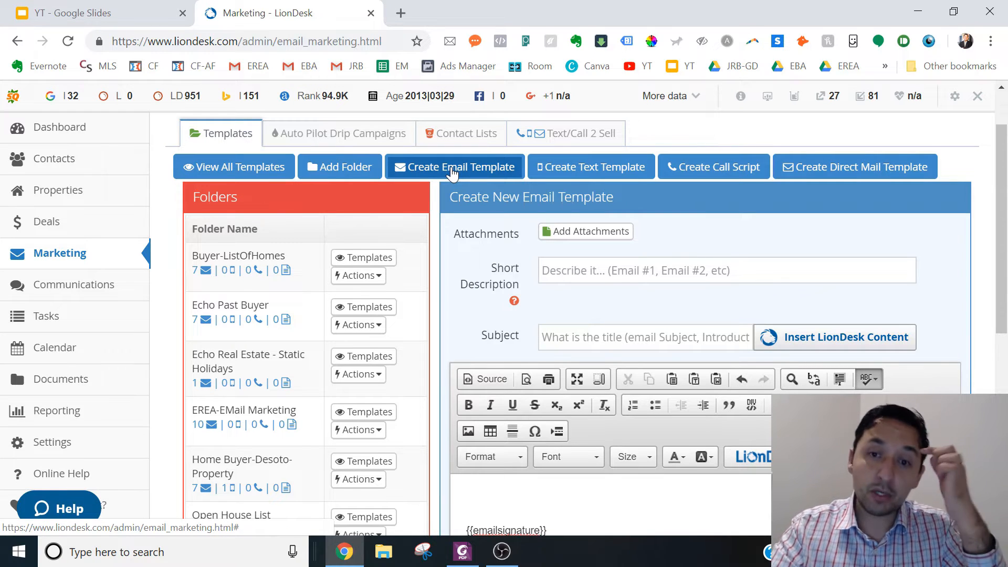
- Copy the first email's heading from the PDF in Foxit PhantomPDF and make the template's short description "Buyer-Drip-Email #1 - Send Immediately"
left_click(578, 270)
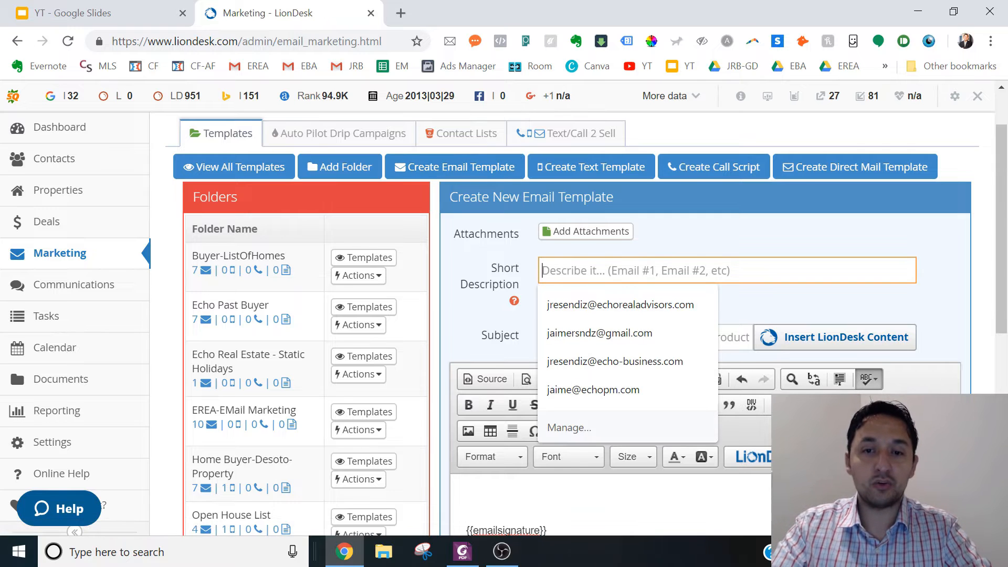
left_click(463, 551)
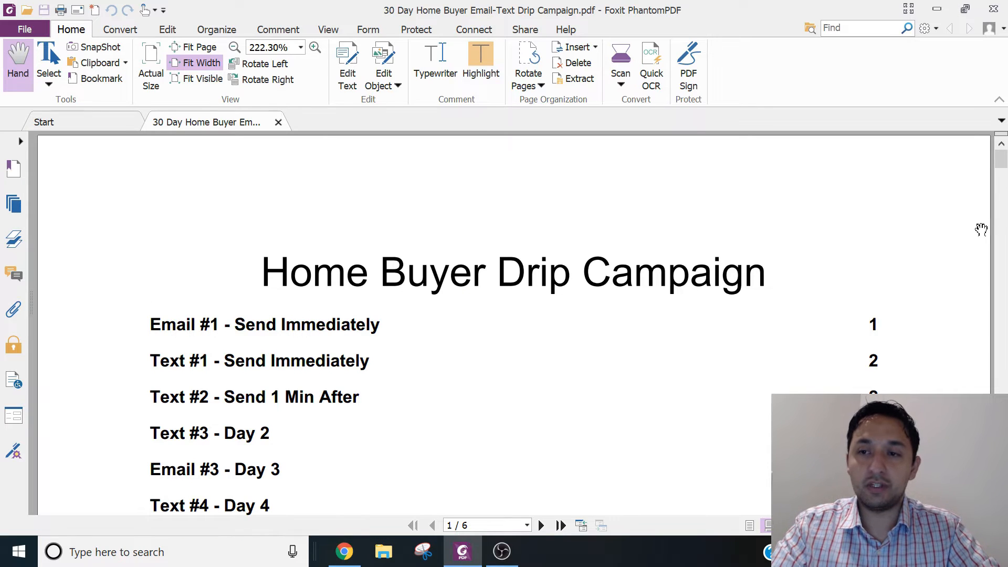
left_click_drag(1000, 165, 1000, 207)
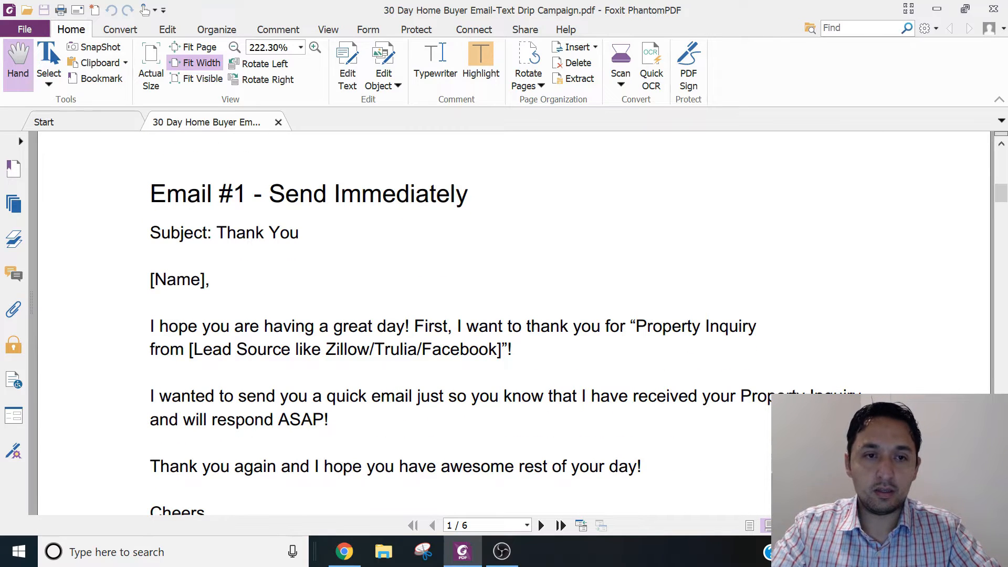
triple_click(162, 196)
key("ctrl+c")
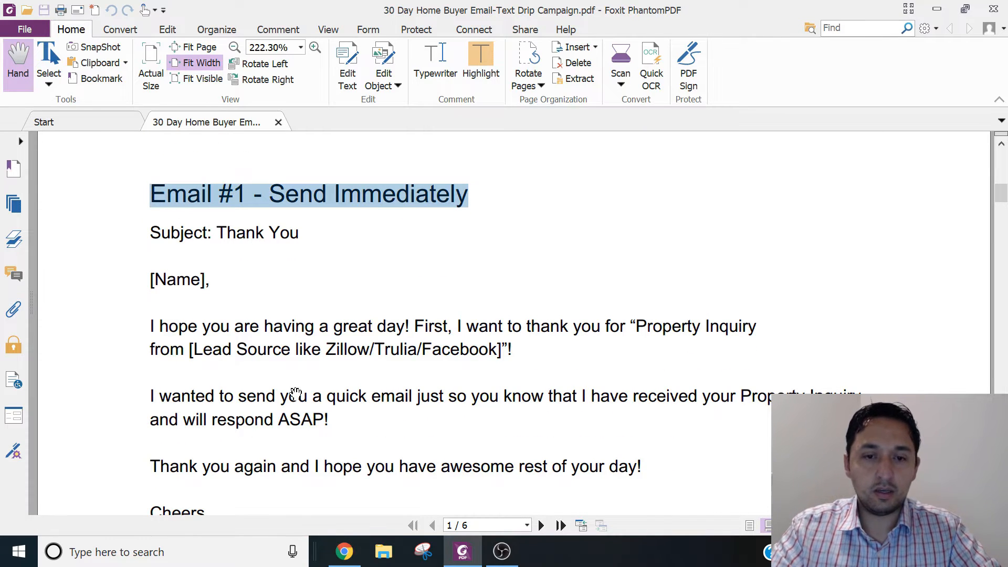
left_click(344, 551)
left_click(573, 260)
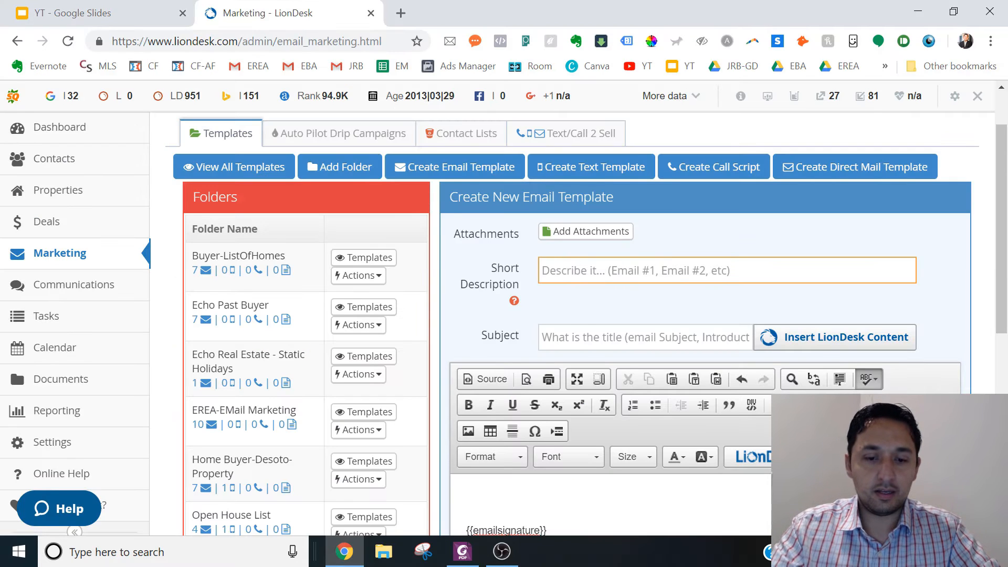
key("ctrl+v")
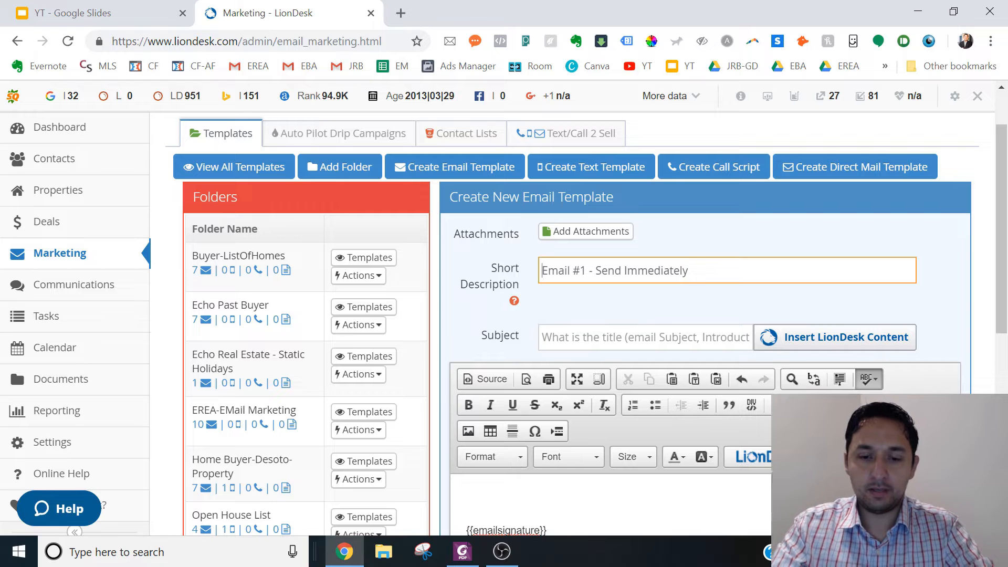
type("Buyer-")
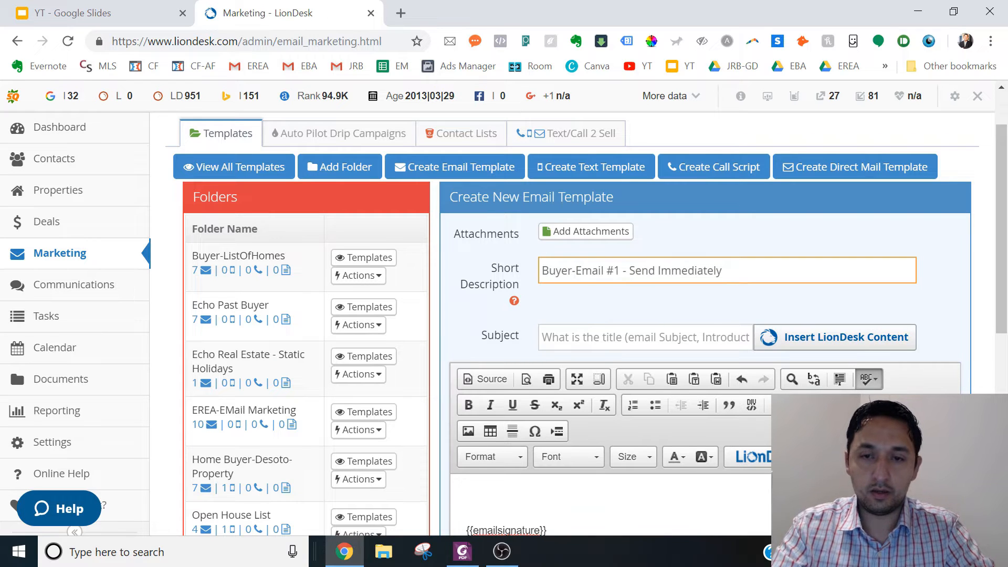
type("Drip-")
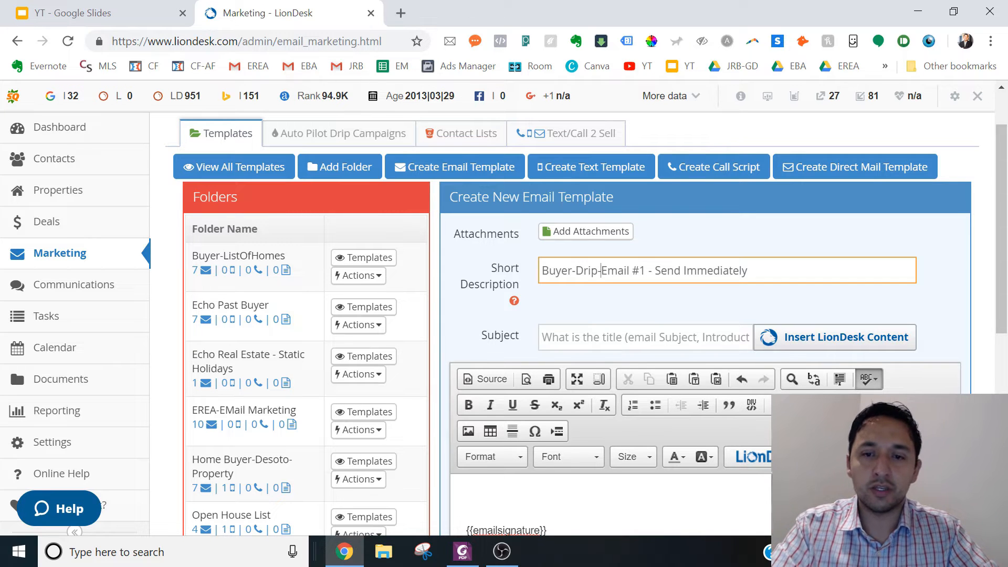
- Copy the first email's subject from the PDF in Foxit PhantomPDF and enter "Thank You" as the template's subject in LionDesk
left_click(570, 339)
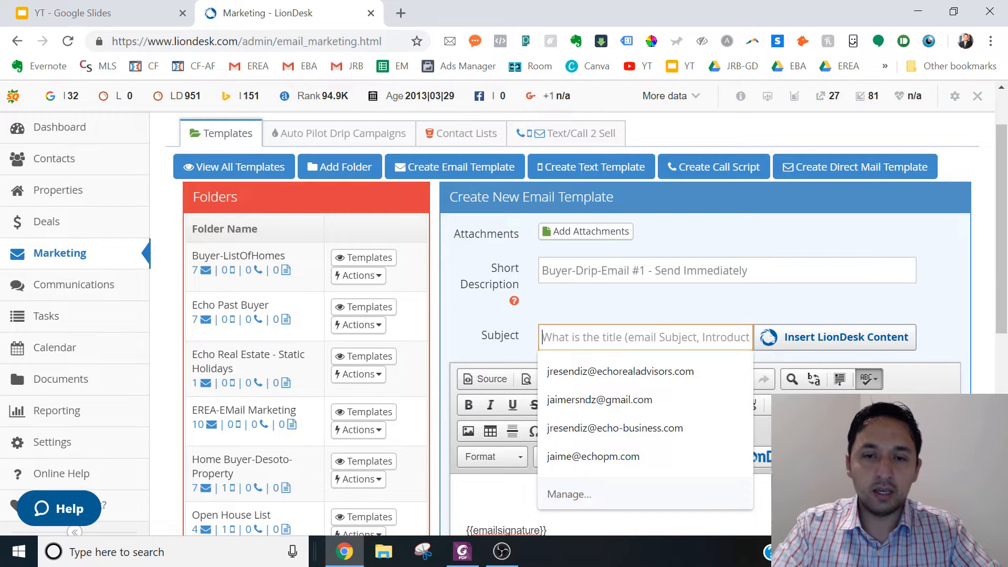
left_click(470, 551)
left_click(249, 241)
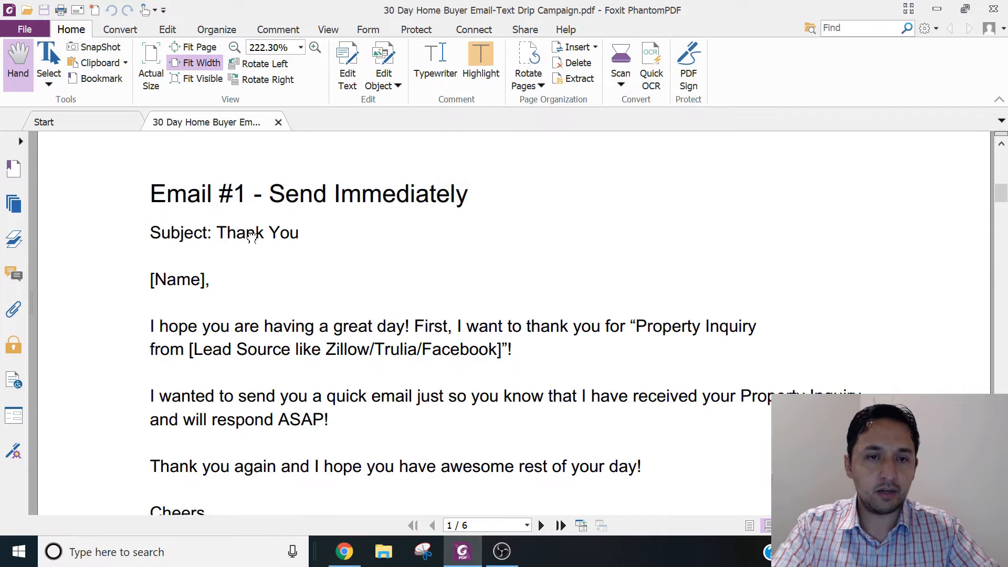
left_click_drag(300, 233, 217, 234)
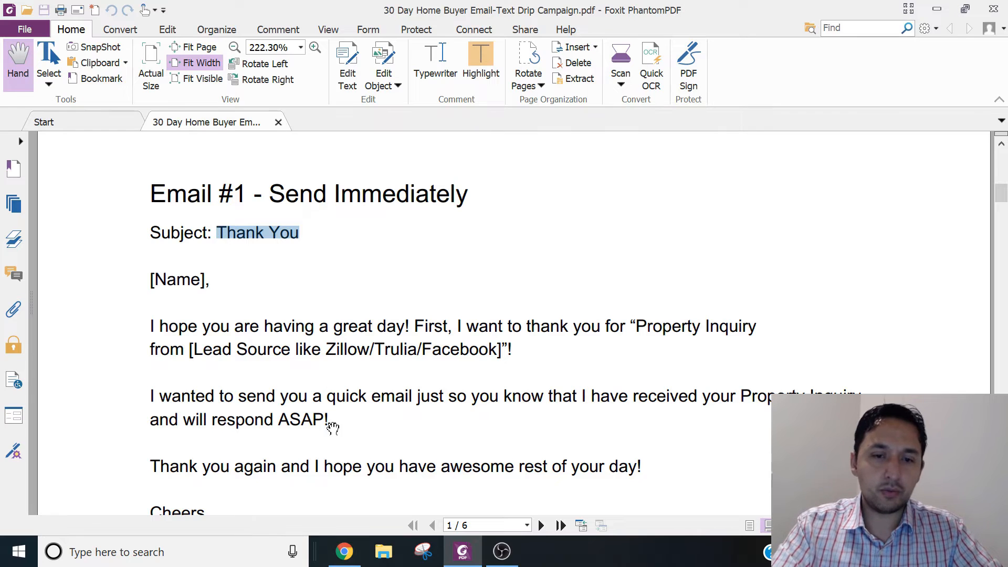
left_click(344, 551)
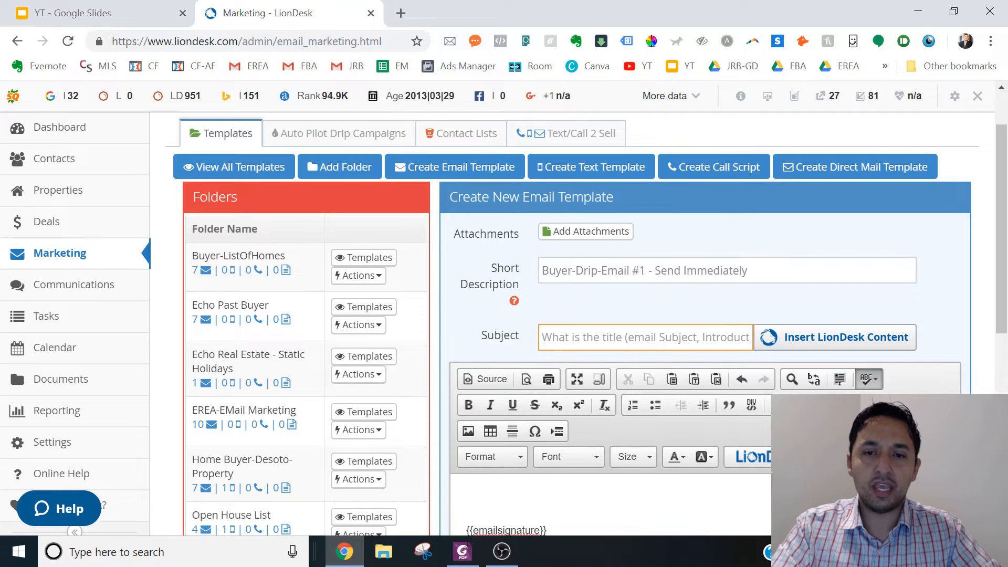
type("Thank You")
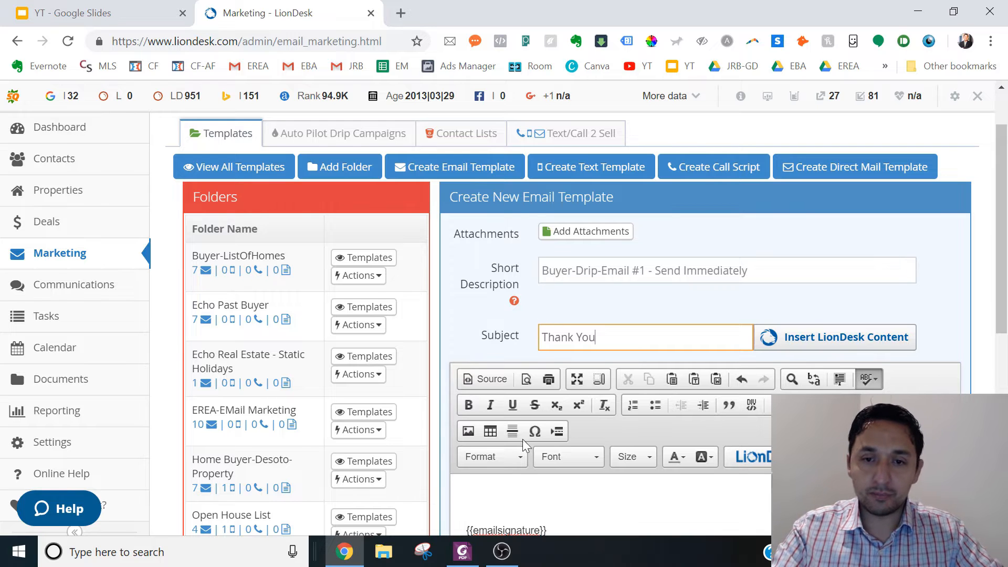
- Copy the first email's body from "[Name]," through "Cheers" in the Foxit PhantomPDF document and paste it above the signature in the LionDesk template
left_click(491, 496)
left_click(462, 552)
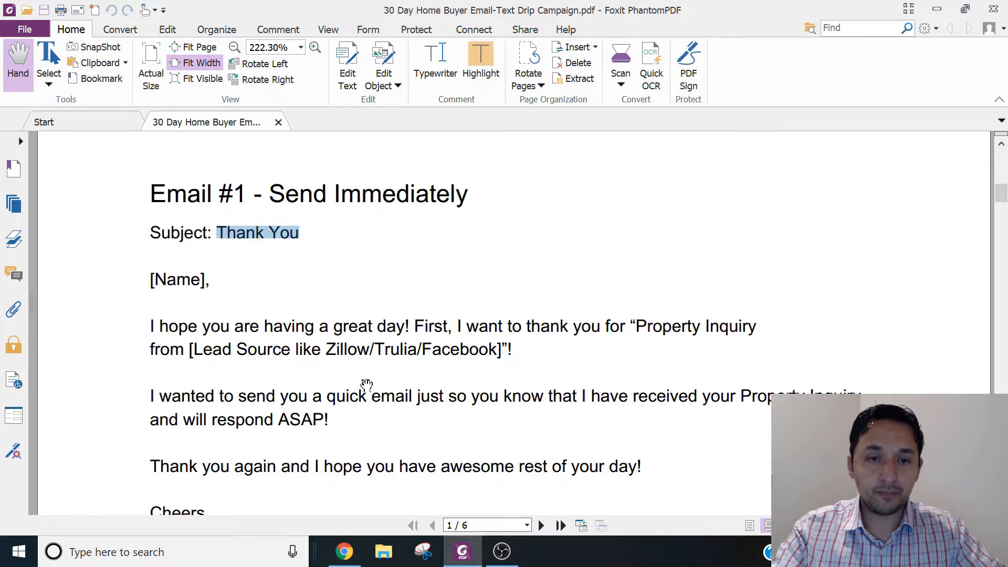
left_click(156, 280)
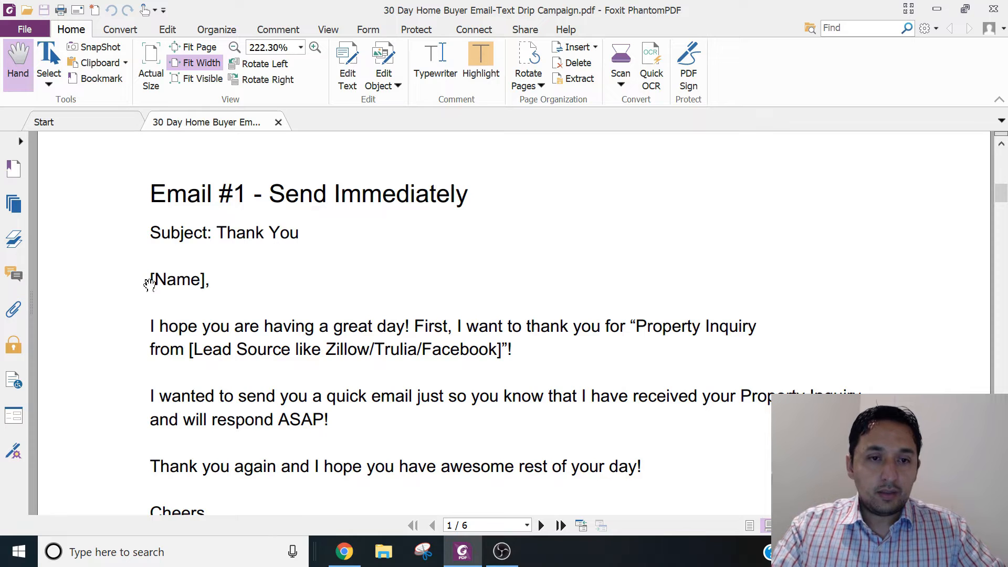
left_click_drag(150, 279, 205, 512)
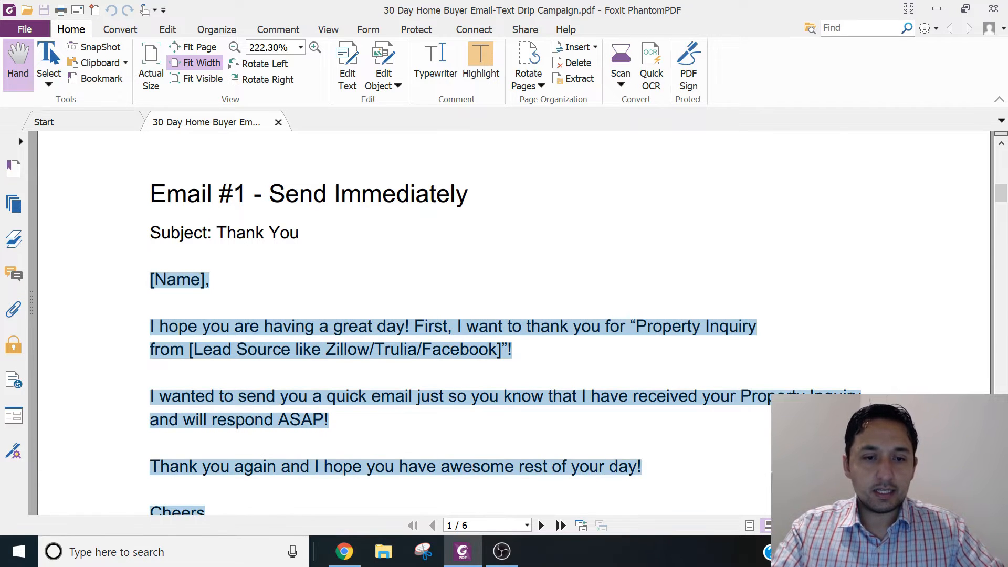
left_click(347, 556)
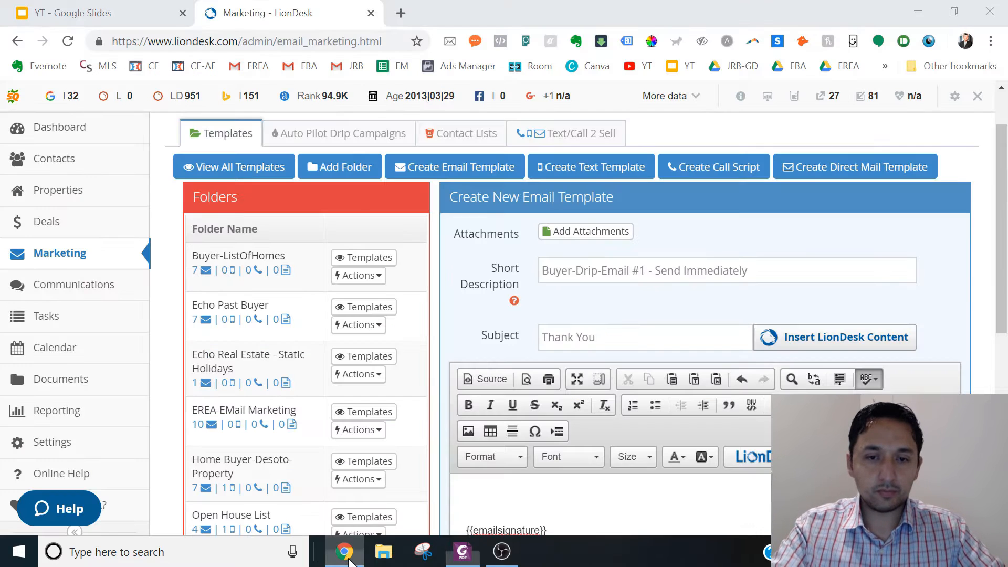
key("ctrl+v")
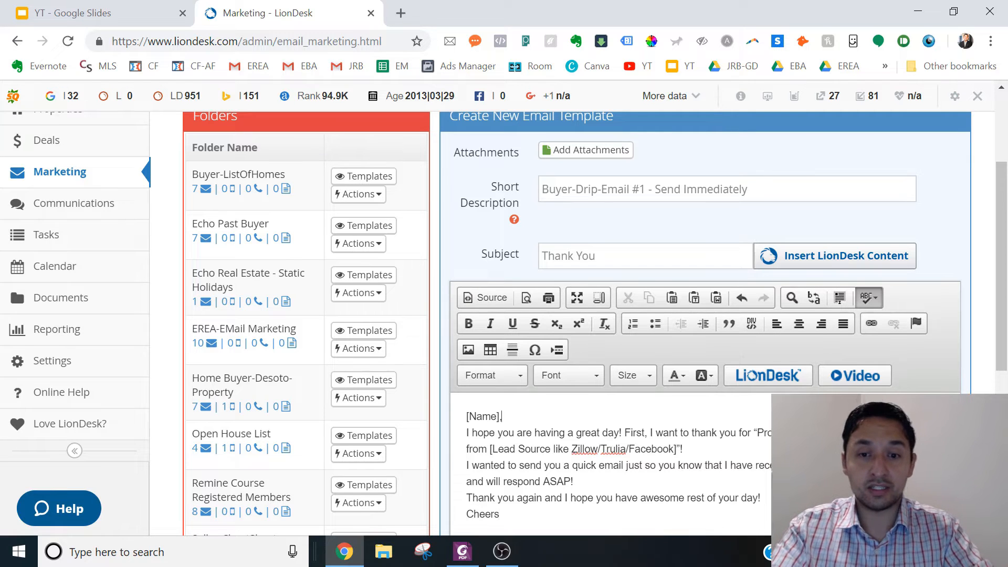
- Separate the greeting, the three body paragraphs and the "Cheers" closing with blank lines
key("Return")
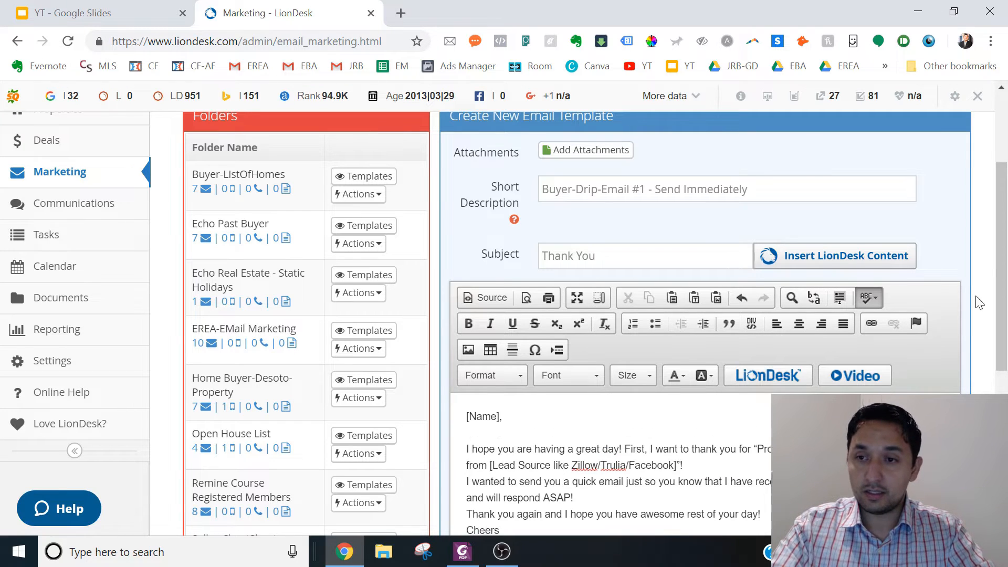
scroll(980, 302, "down", 1)
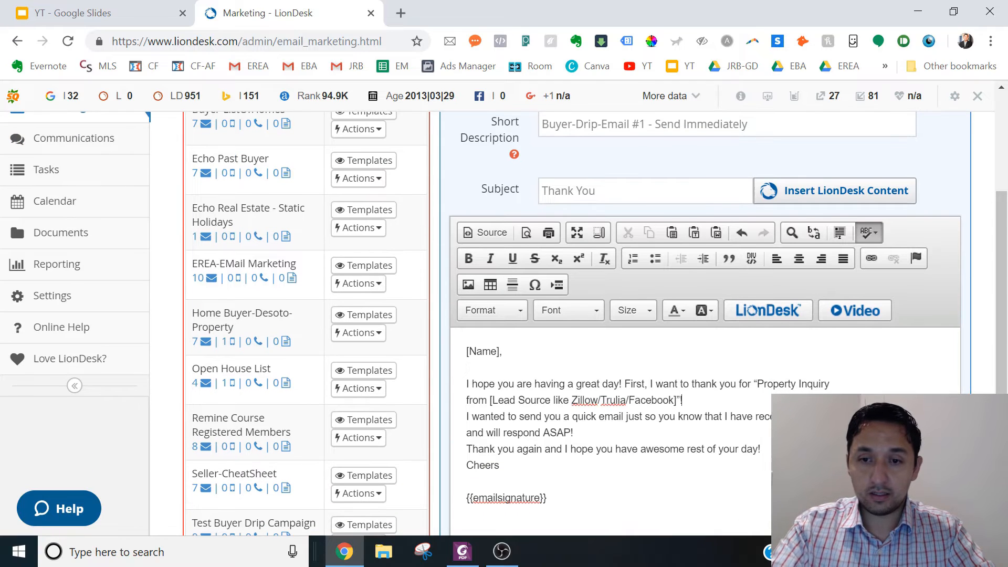
key("Return")
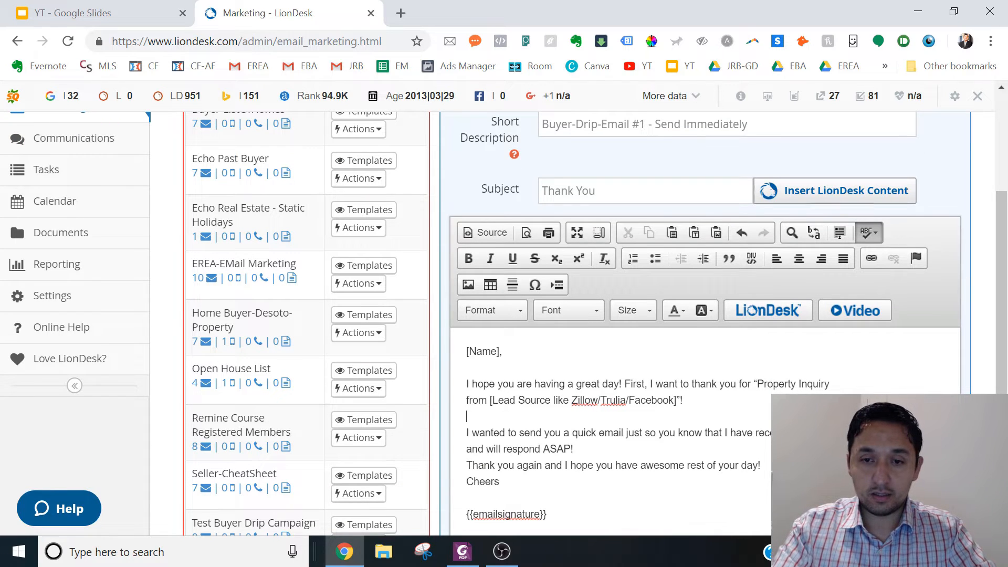
key("Return")
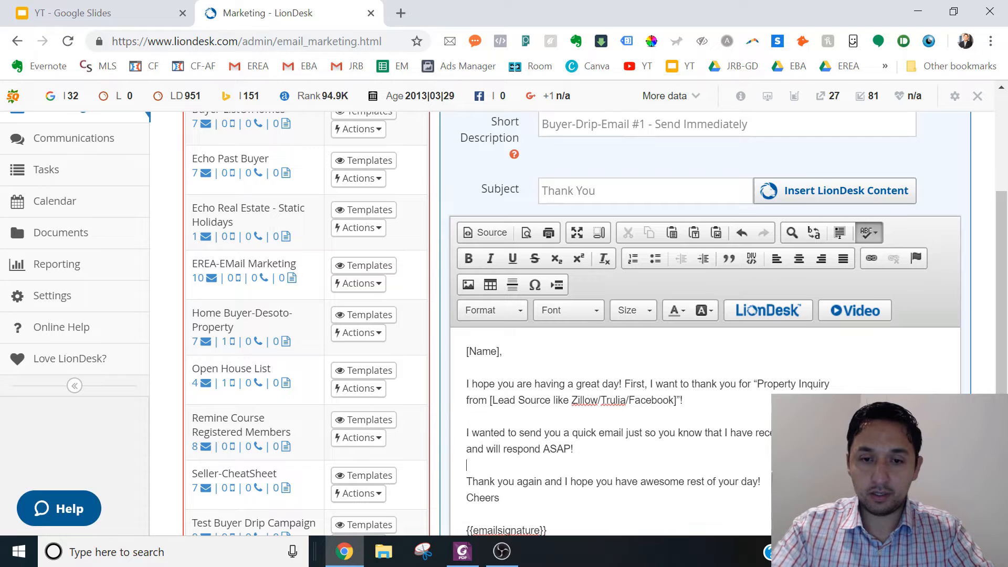
key("Return")
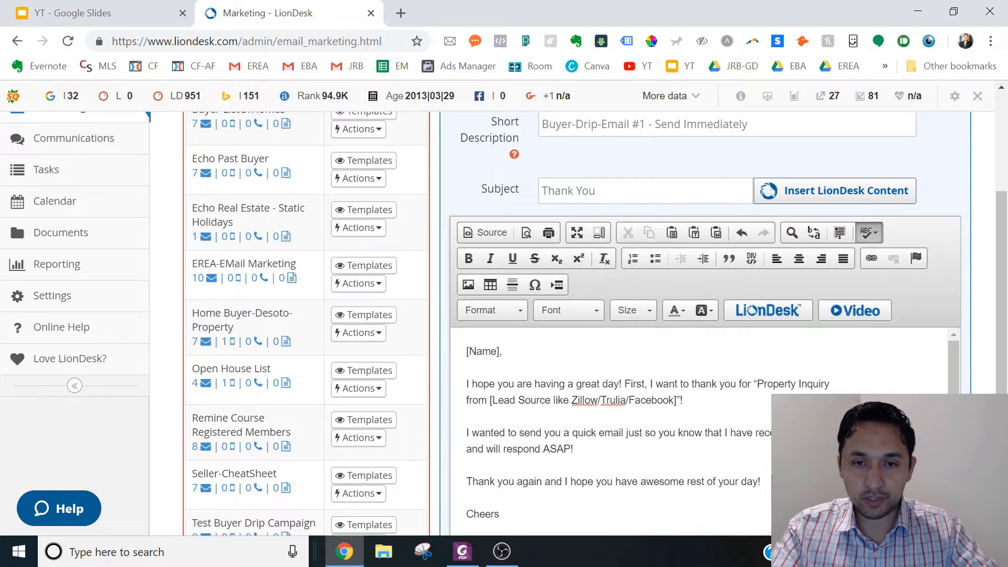
- Replace the "[Name]" placeholder in the greeting with the Contact First Name variable, keeping the comma
left_click_drag(499, 351, 466, 352)
key("BackSpace")
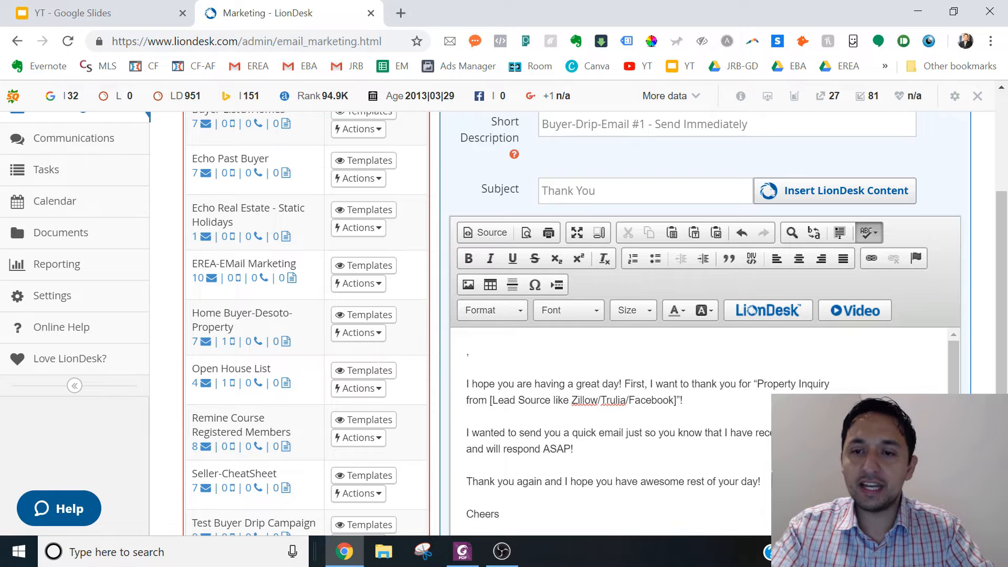
left_click(775, 314)
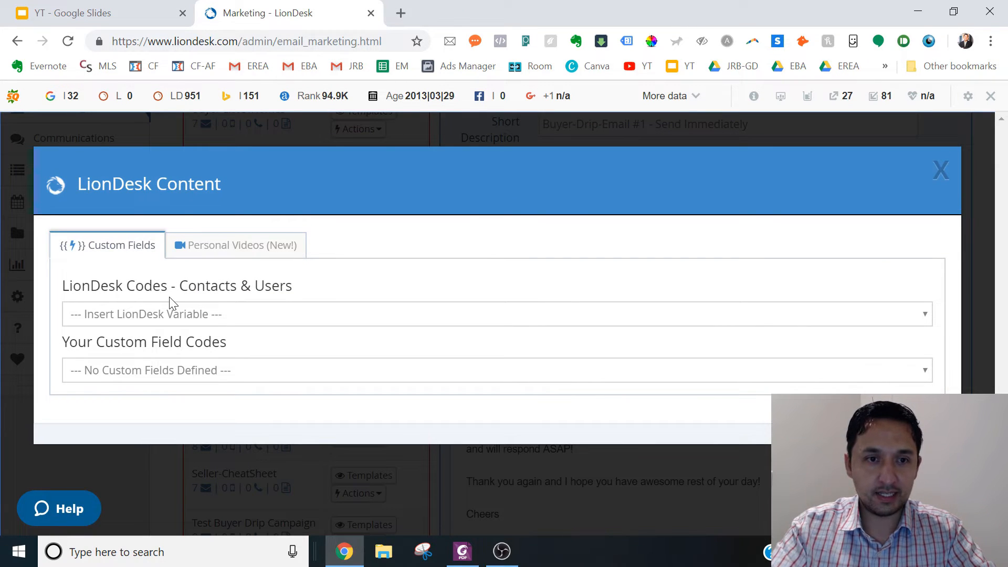
left_click(150, 314)
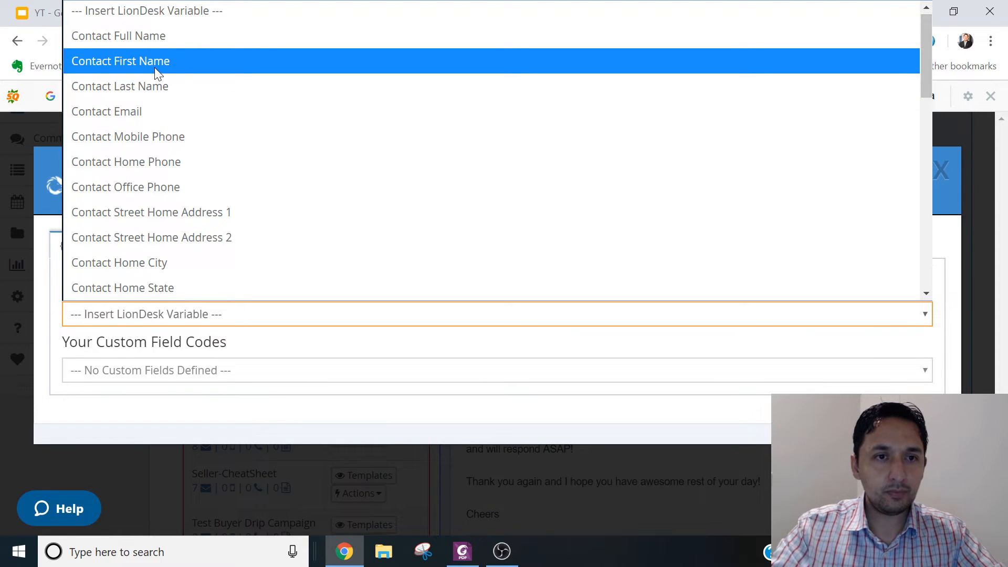
left_click(154, 62)
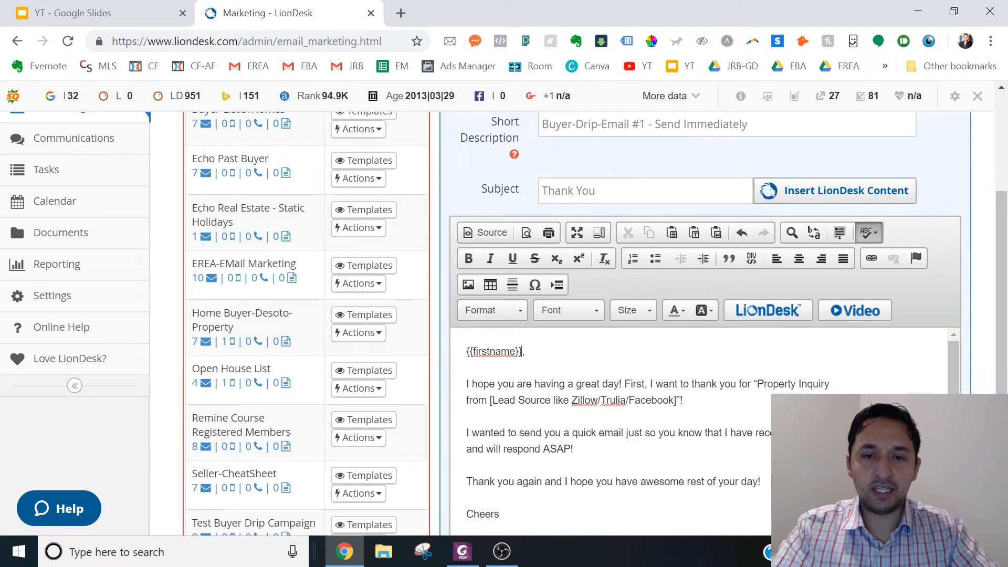
triple_click(495, 351)
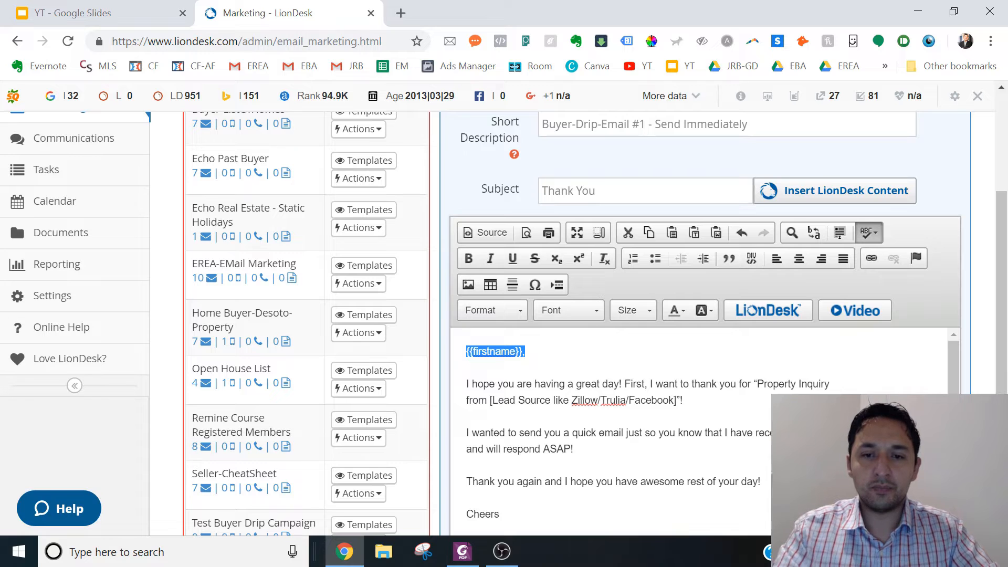
left_click(467, 368)
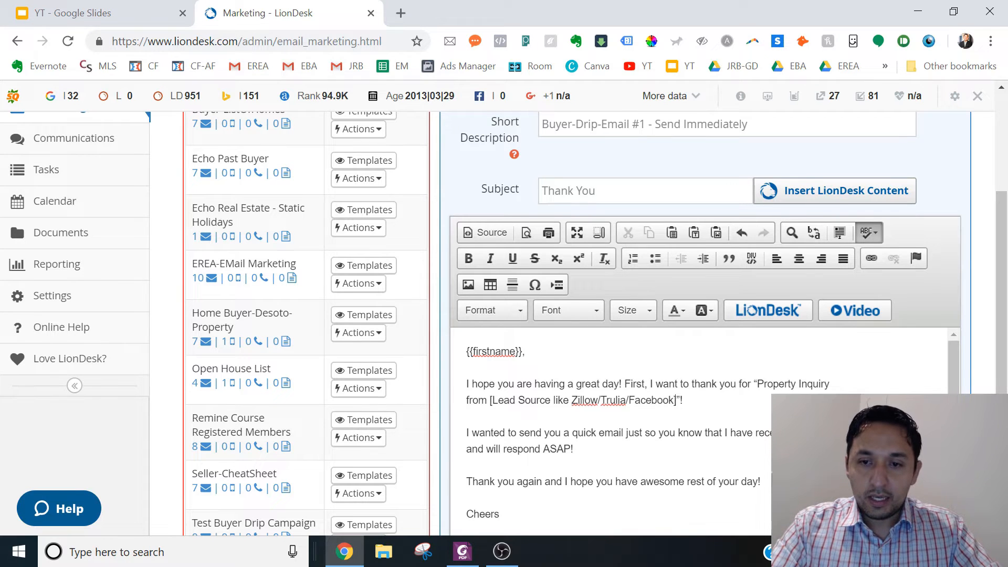
- Replace the bracketed lead source placeholder in the first paragraph with "Facebook"
left_click_drag(677, 401, 490, 400)
type("Faceboo")
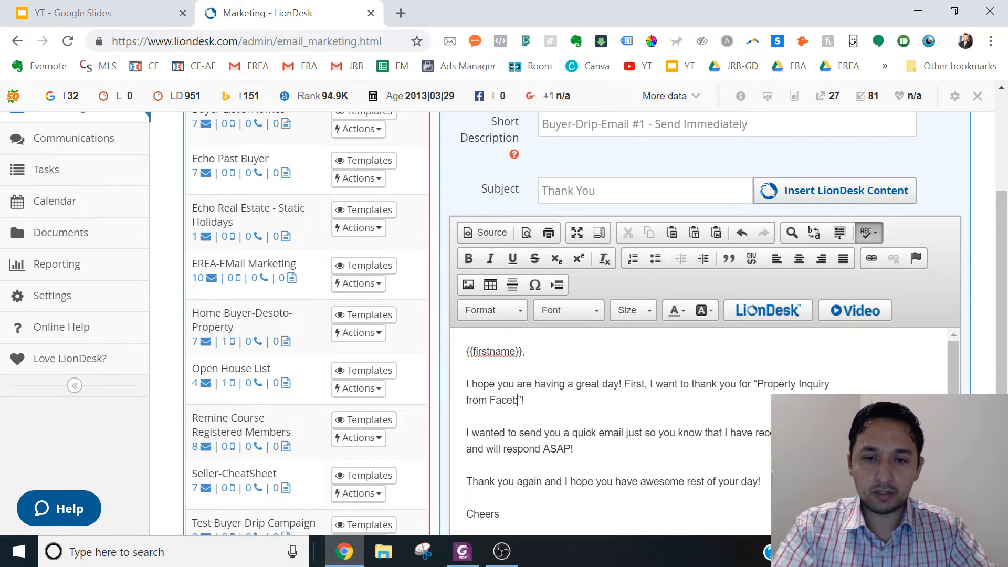
type("k")
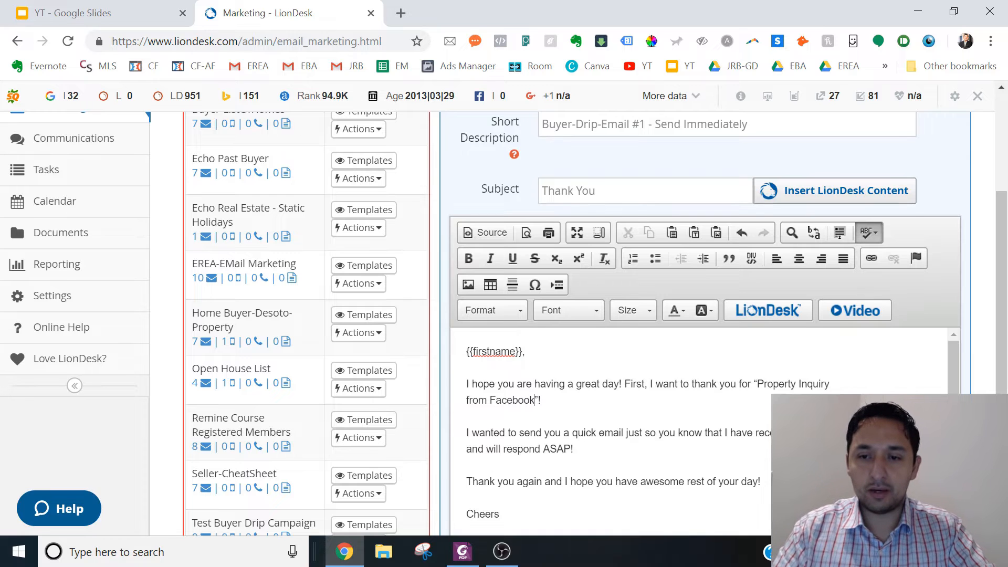
key("Down")
key("Down")
key("Down")
key("Down")
key("Down")
key("Down")
key("Down")
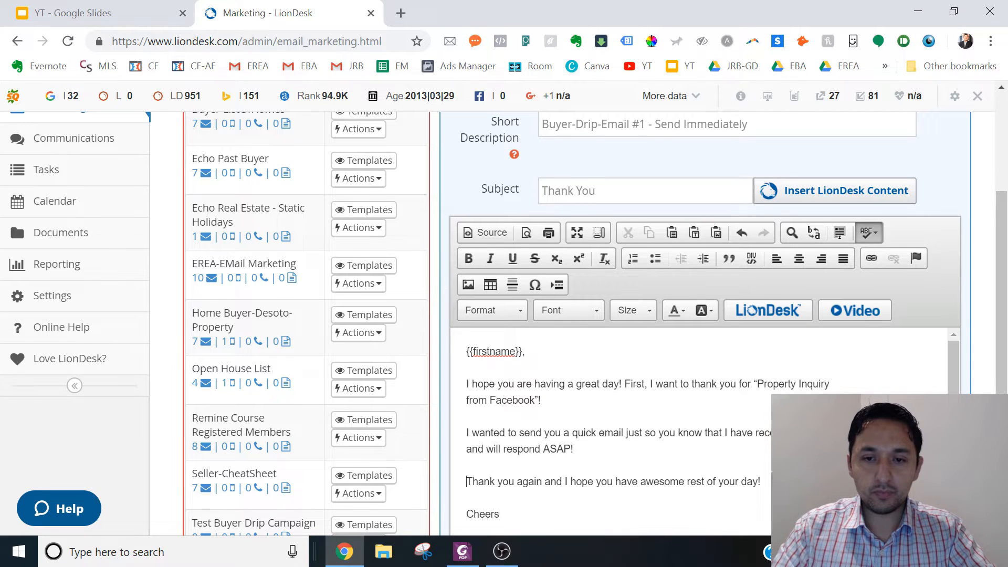
key("Down")
key("Down")
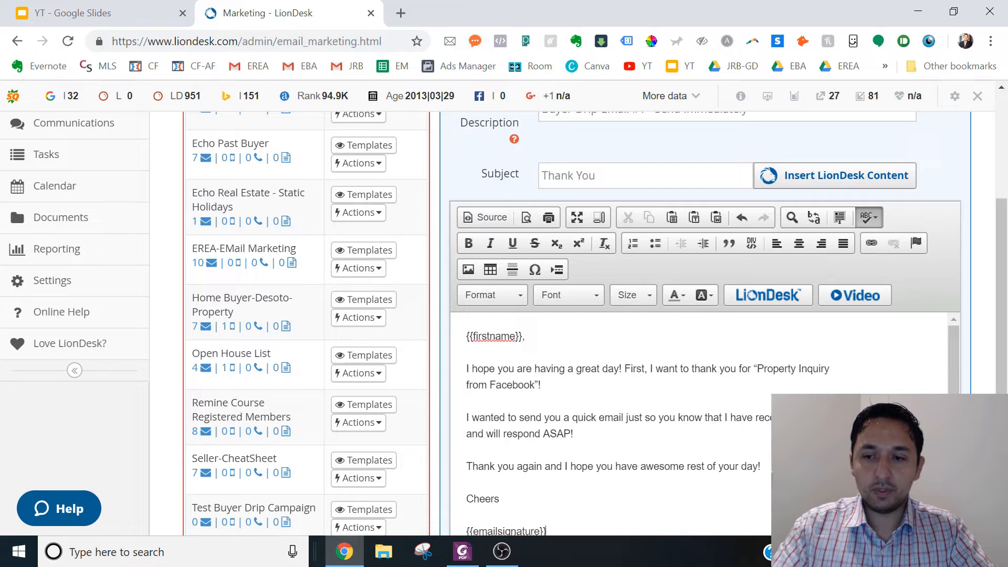
- Assign the email template to the Test Buyer Drip Campaign folder and save it
left_click_drag(1007, 338, 1006, 394)
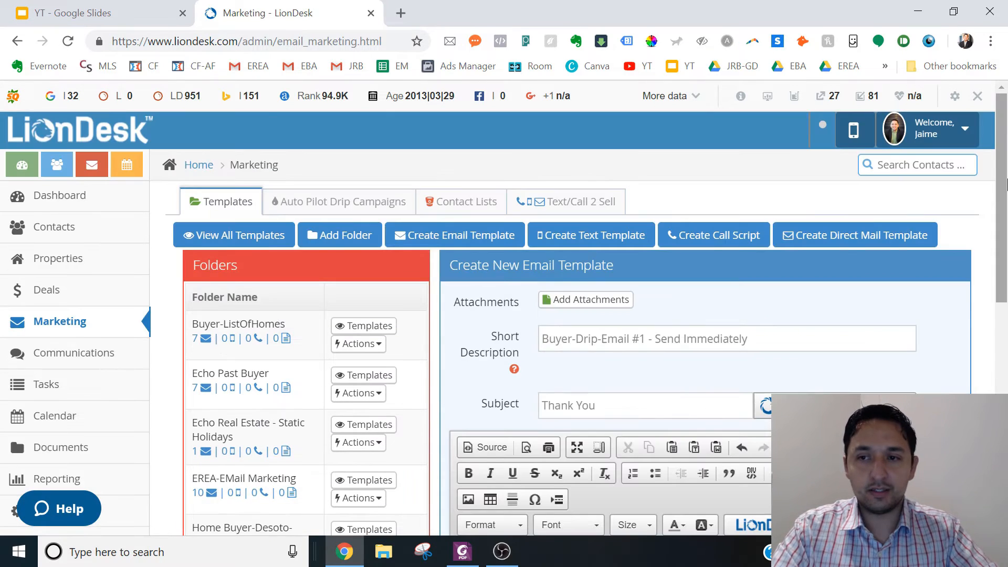
left_click_drag(1006, 207, 1006, 425)
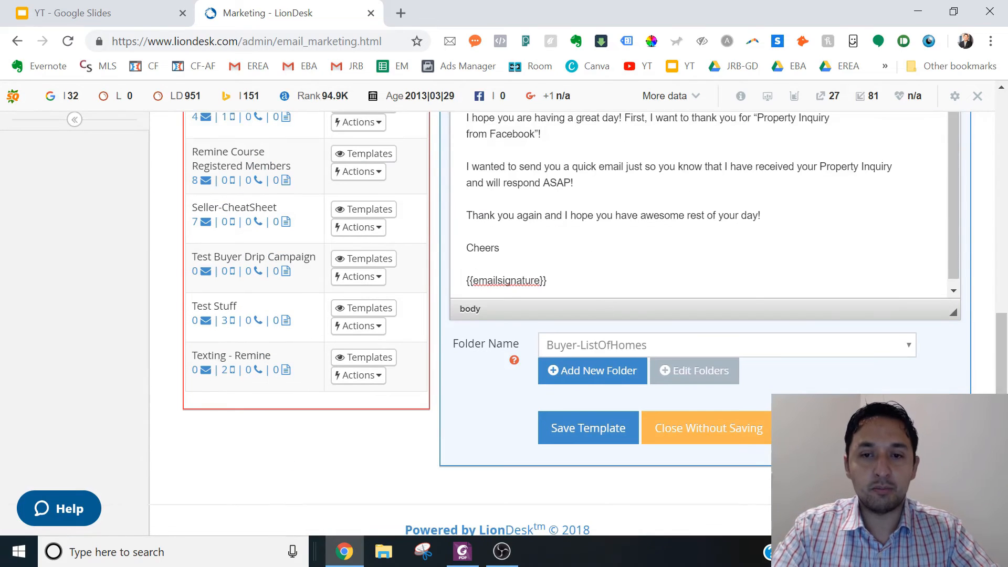
left_click(827, 344)
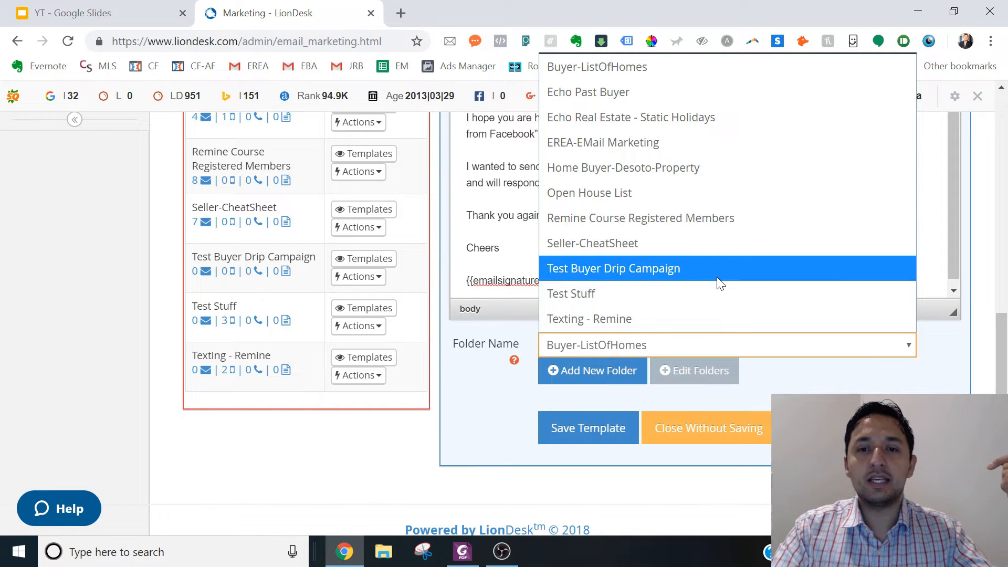
left_click(621, 268)
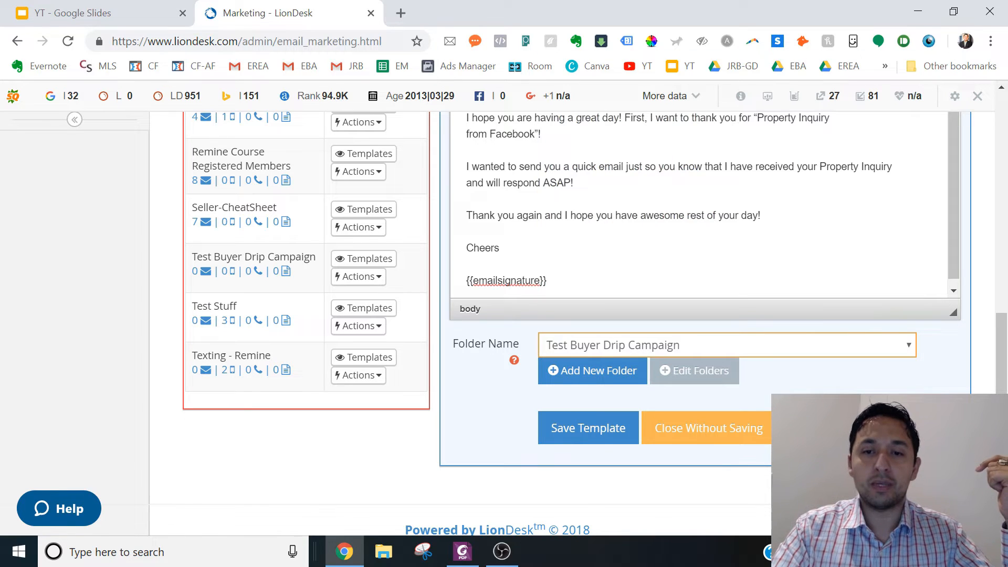
left_click(590, 433)
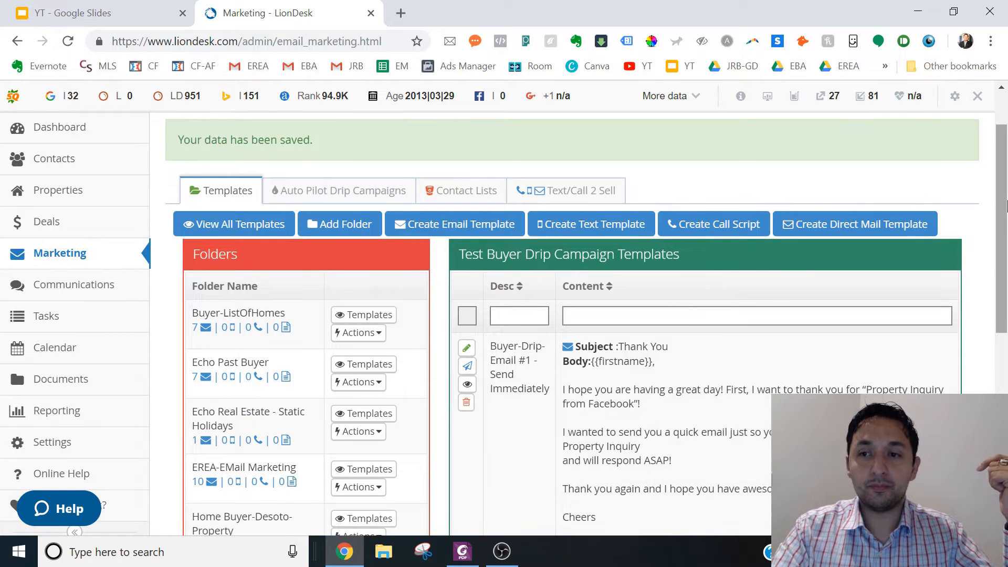
- Review the saved template, reopen the Test Buyer Drip Campaign folder's templates and start another new email template
scroll(1006, 277, "down", 3)
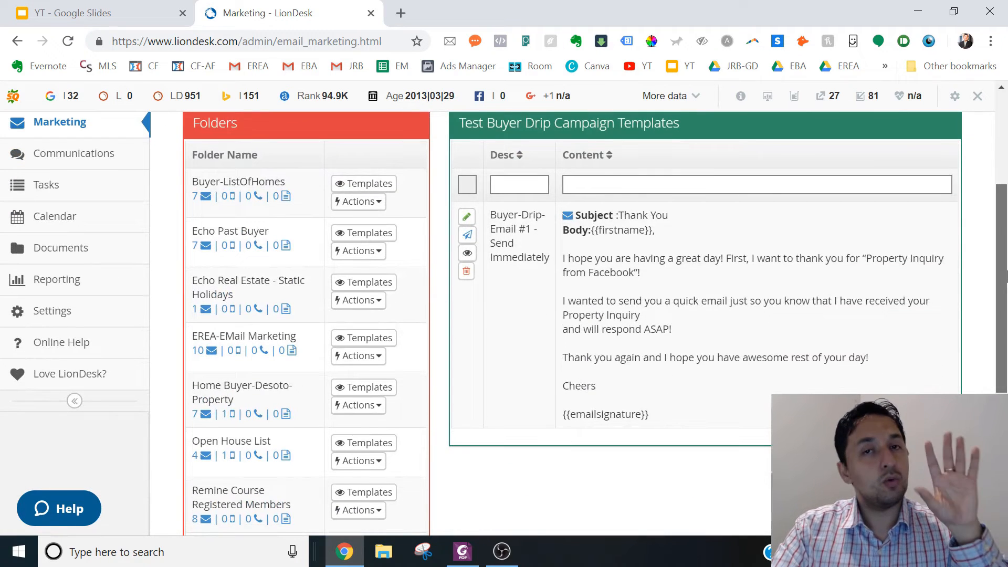
scroll(1007, 276, "down", 1)
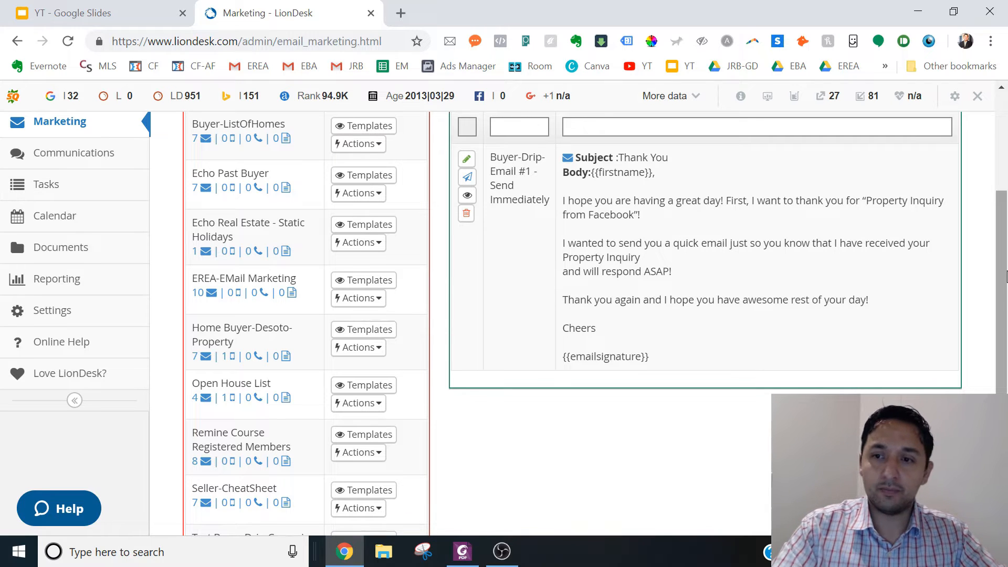
scroll(1006, 277, "down", 4)
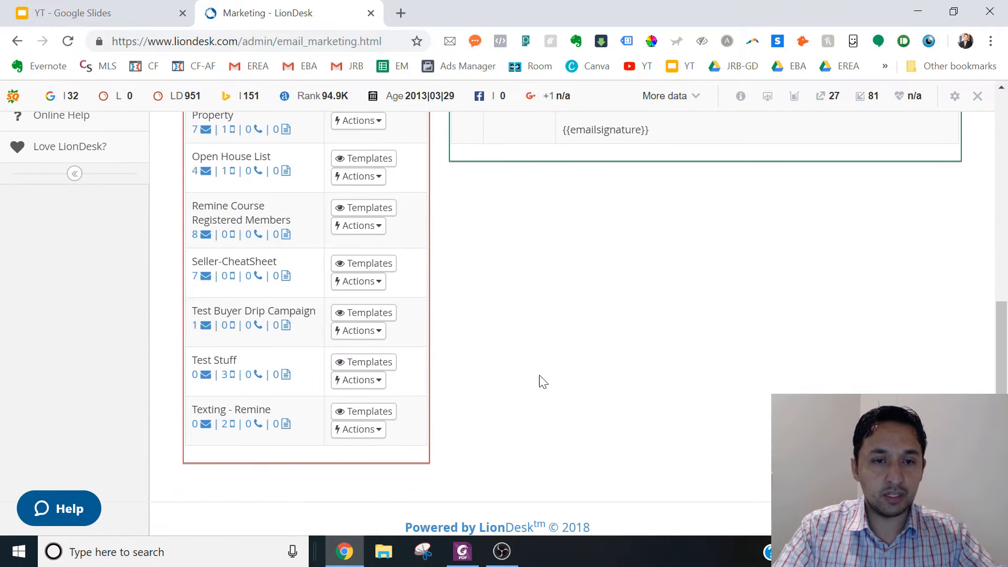
left_click(367, 313)
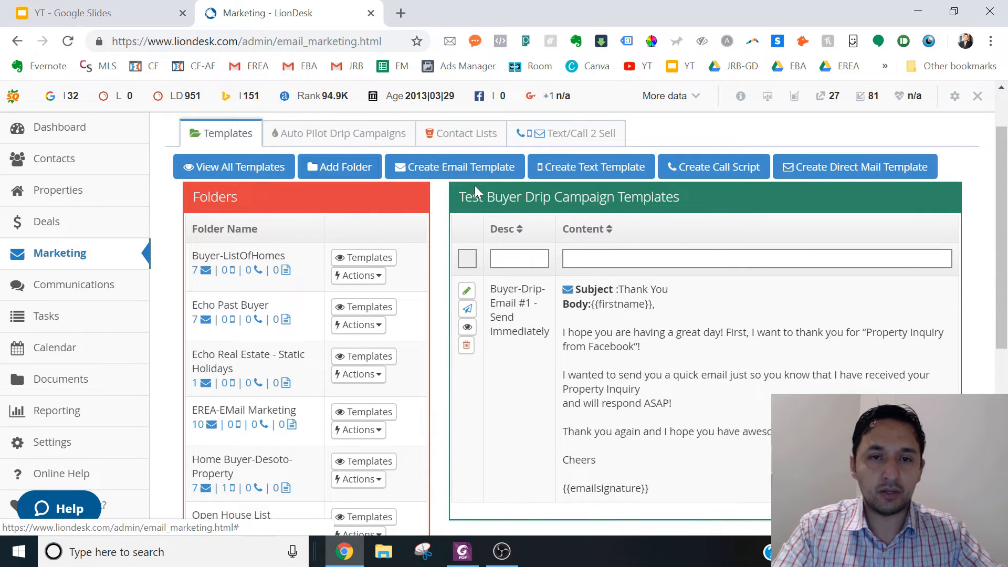
left_click(441, 168)
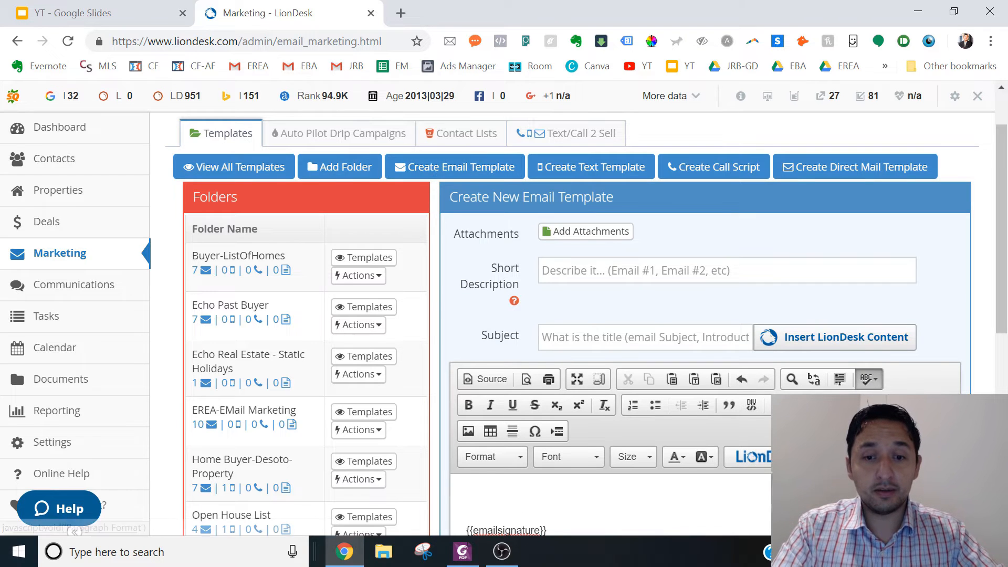
- Switch to the PDF scripts in Foxit PhantomPDF and read from the Day 1 texts and important section through to the Email #3 - Day 3 script
left_click(463, 552)
left_click(362, 333)
scroll(362, 332, "down", 10)
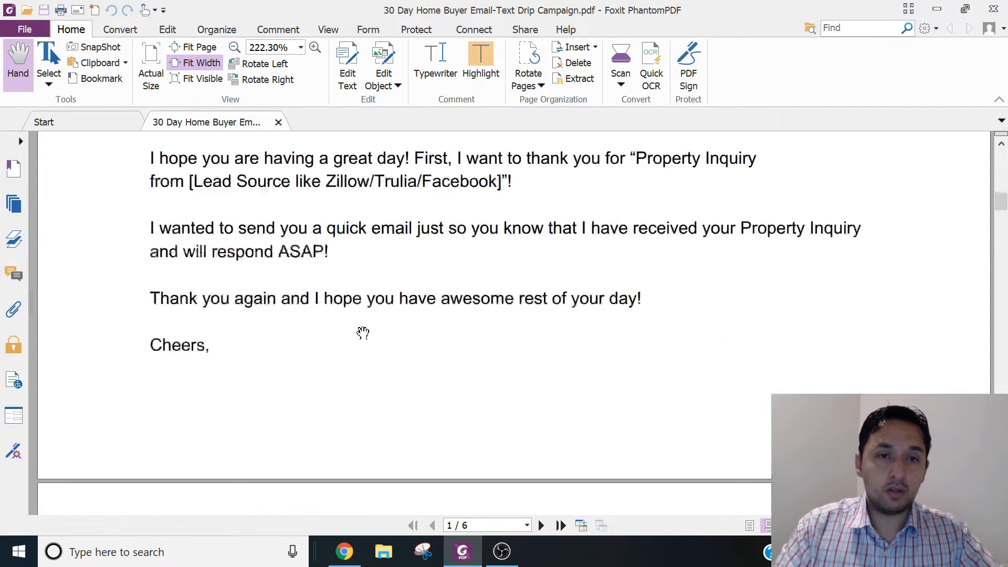
scroll(362, 333, "down", 4)
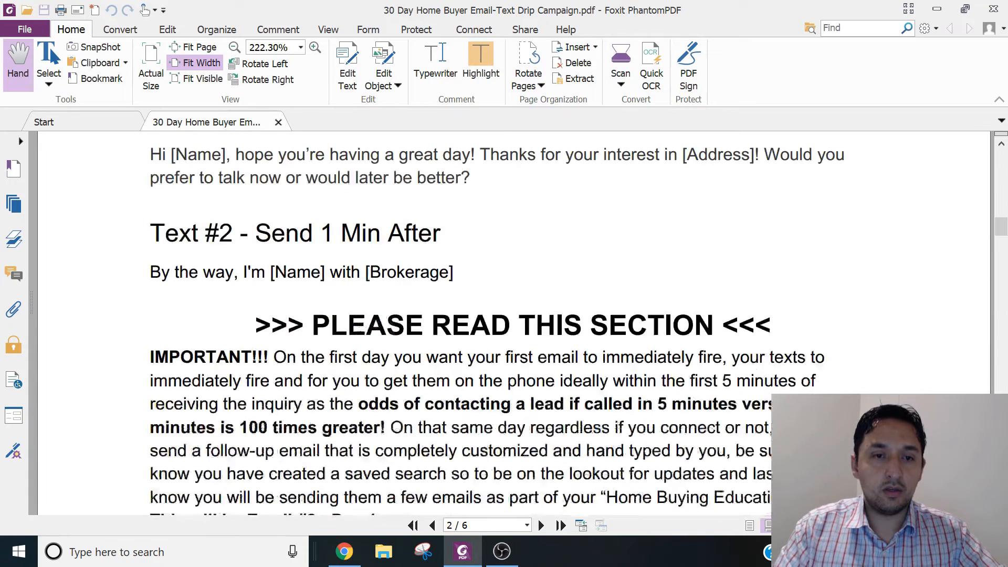
scroll(362, 333, "up", 5)
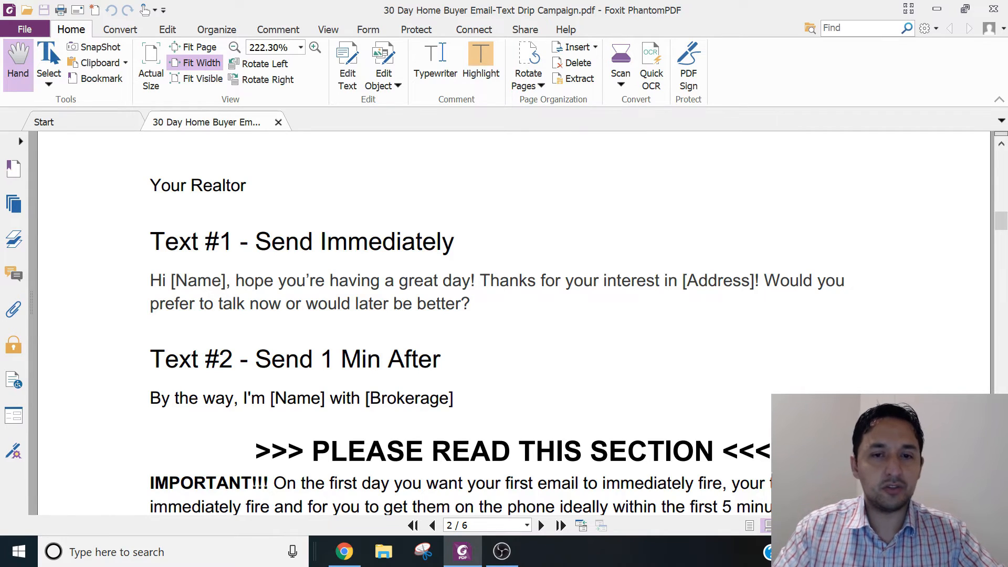
scroll(228, 298, "down", 5)
scroll(228, 298, "down", 5)
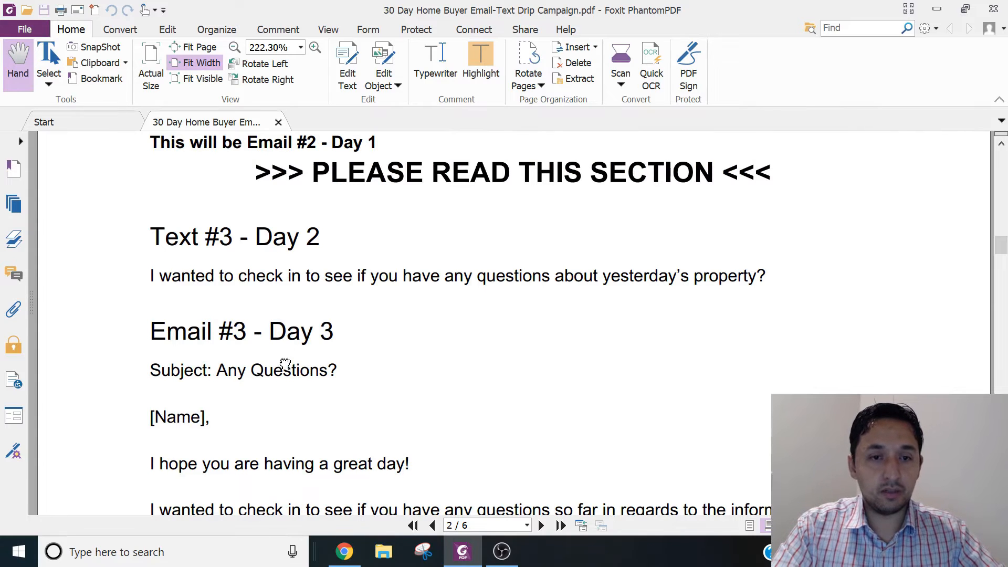
scroll(1003, 260, "up", 5)
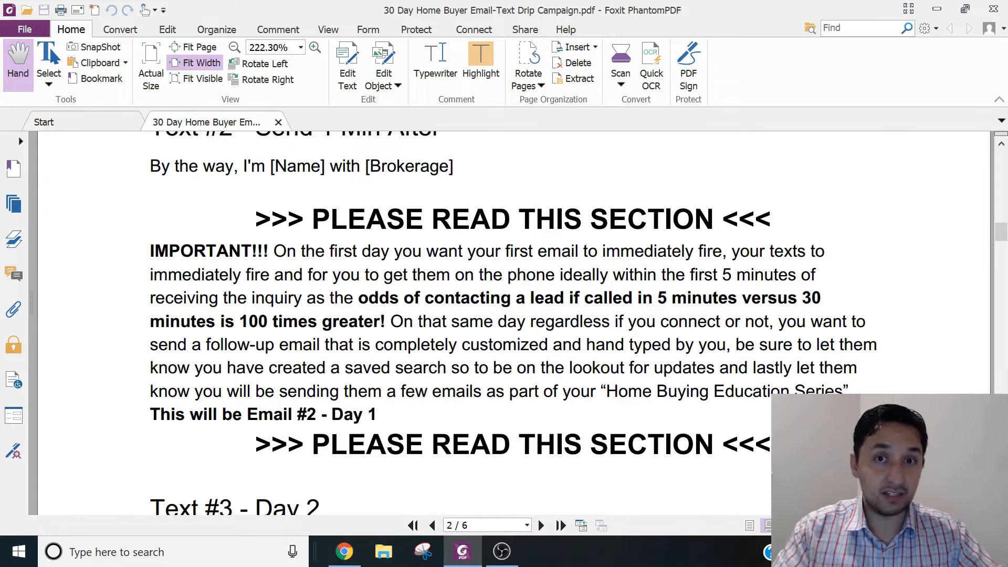
left_click_drag(1002, 231, 1003, 273)
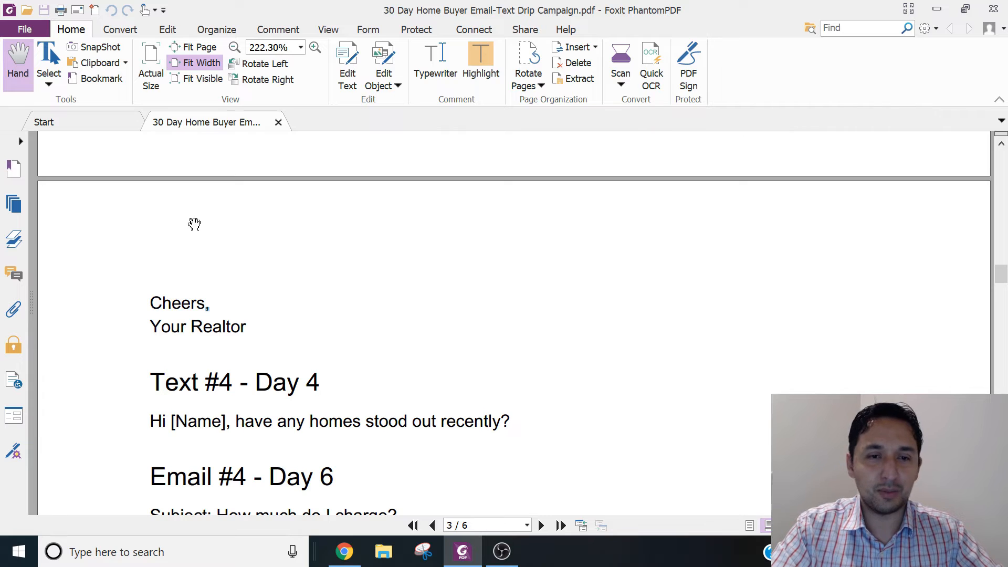
left_click(1007, 157)
left_click(1007, 151)
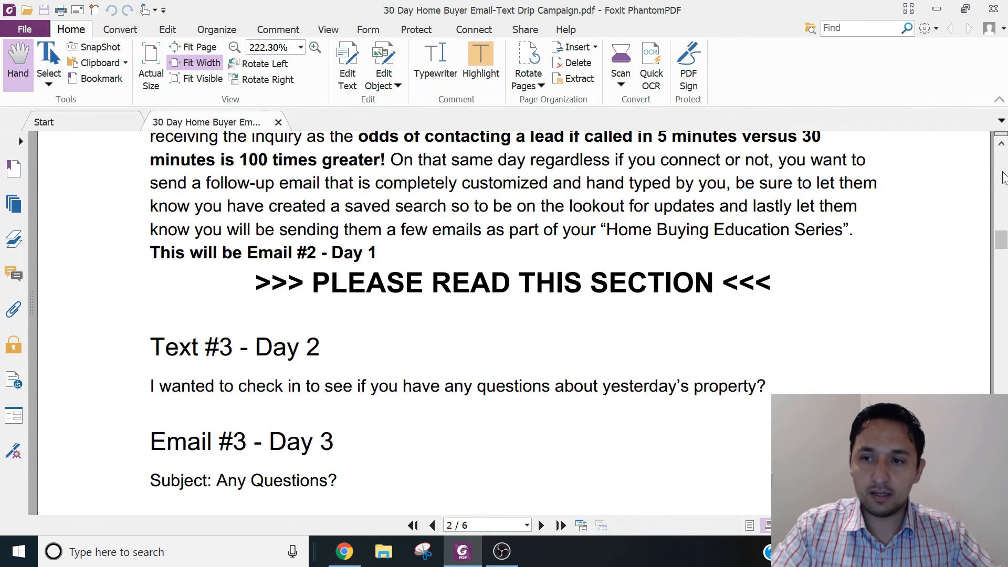
left_click_drag(1002, 241, 1003, 274)
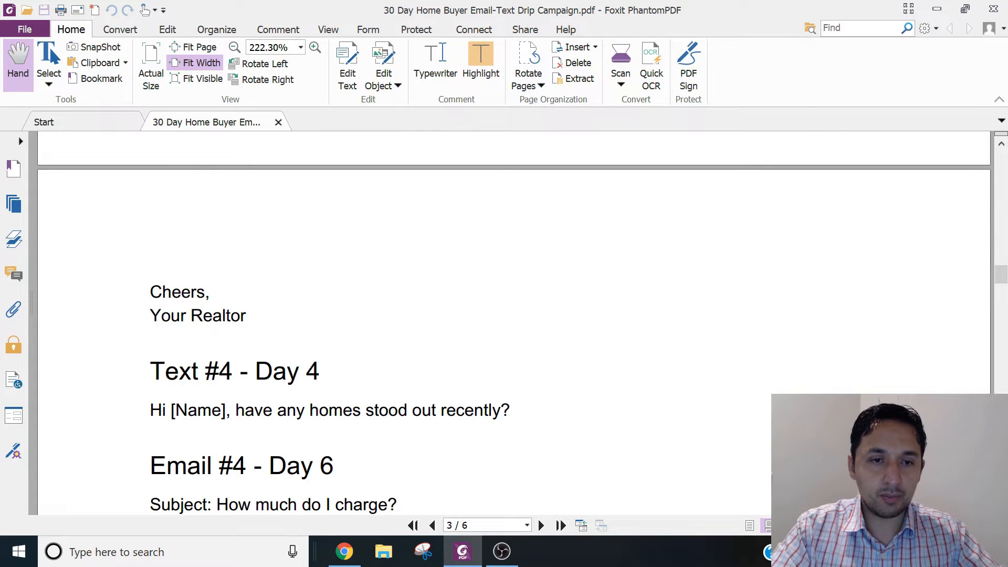
left_click(1000, 146)
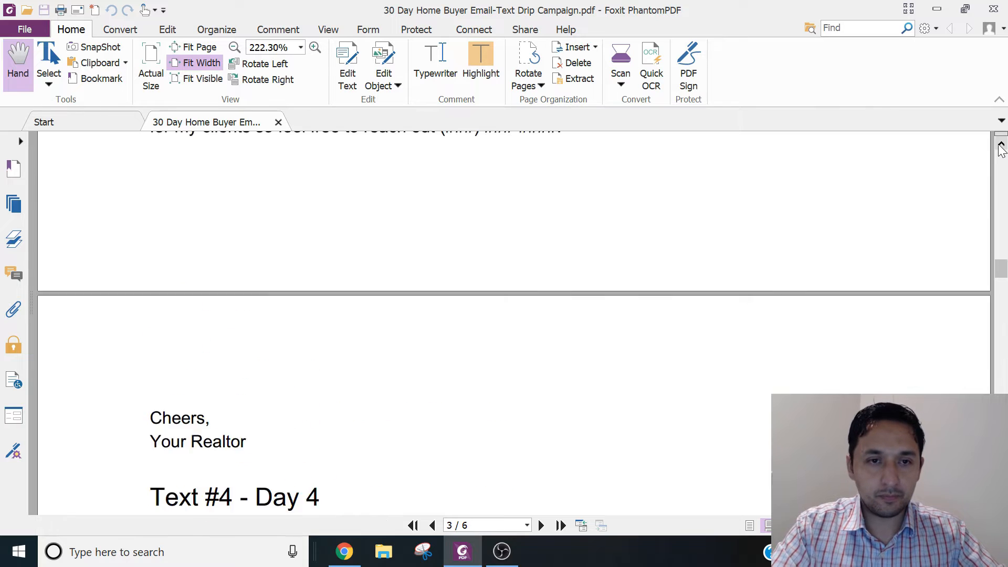
left_click(1002, 148)
left_click(1001, 148)
left_click(1002, 148)
left_click(1002, 148)
left_click(1002, 149)
left_click(1002, 149)
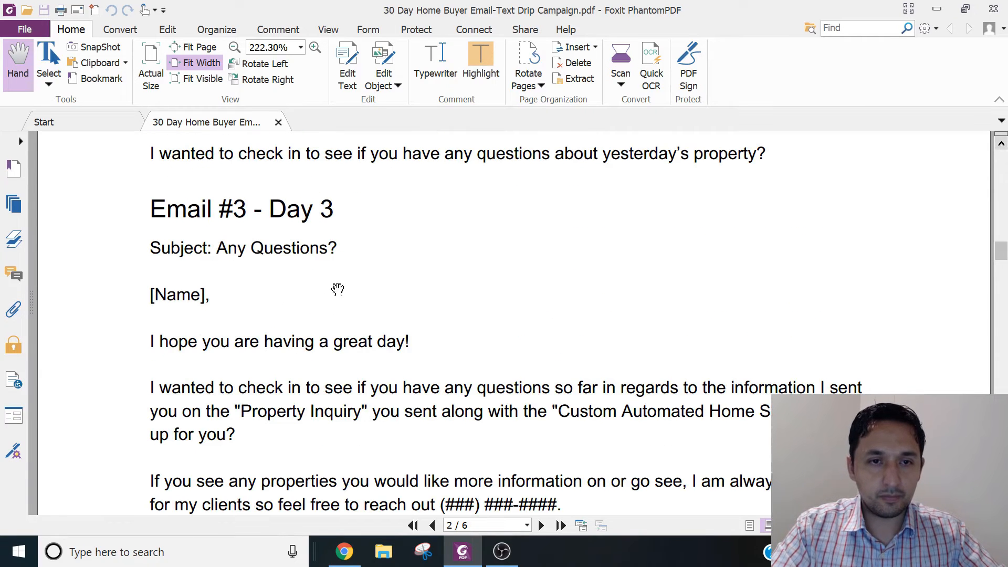
- Copy the heading "Email #3 - Day 3" from the PDF into the new LionDesk email template's short description
double_click(175, 210)
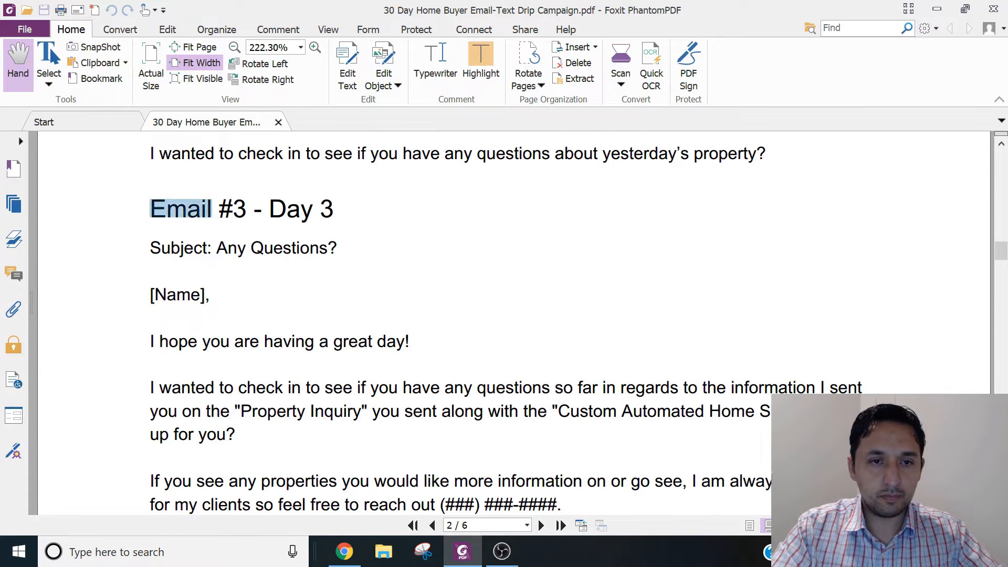
left_click(175, 208)
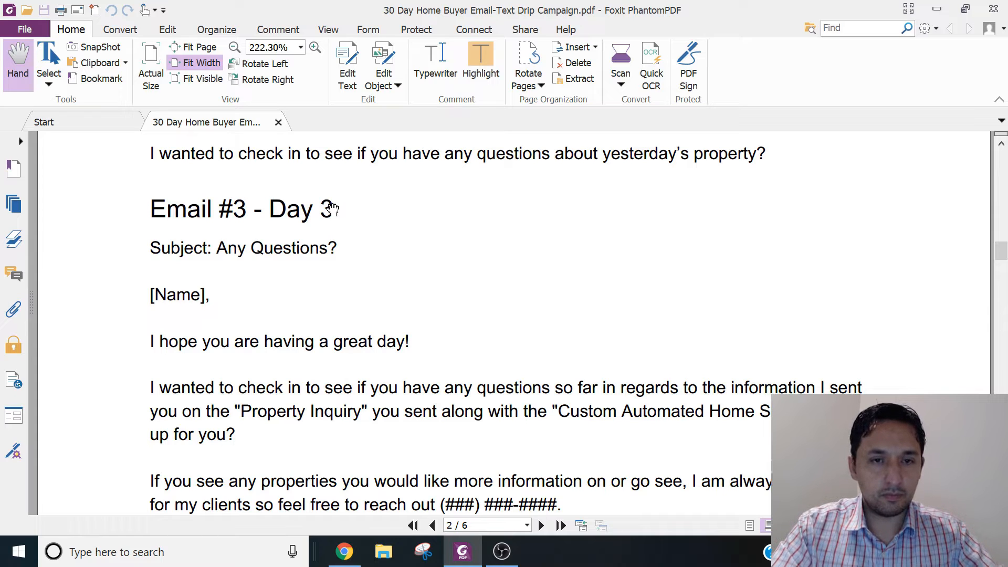
left_click_drag(334, 210, 150, 210)
key("ctrl+c")
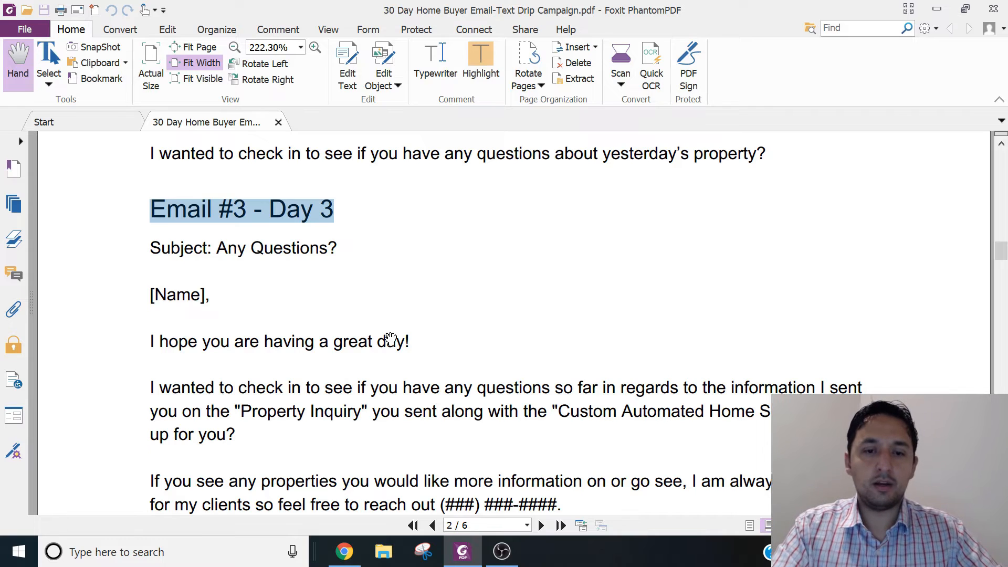
left_click(359, 550)
left_click(562, 274)
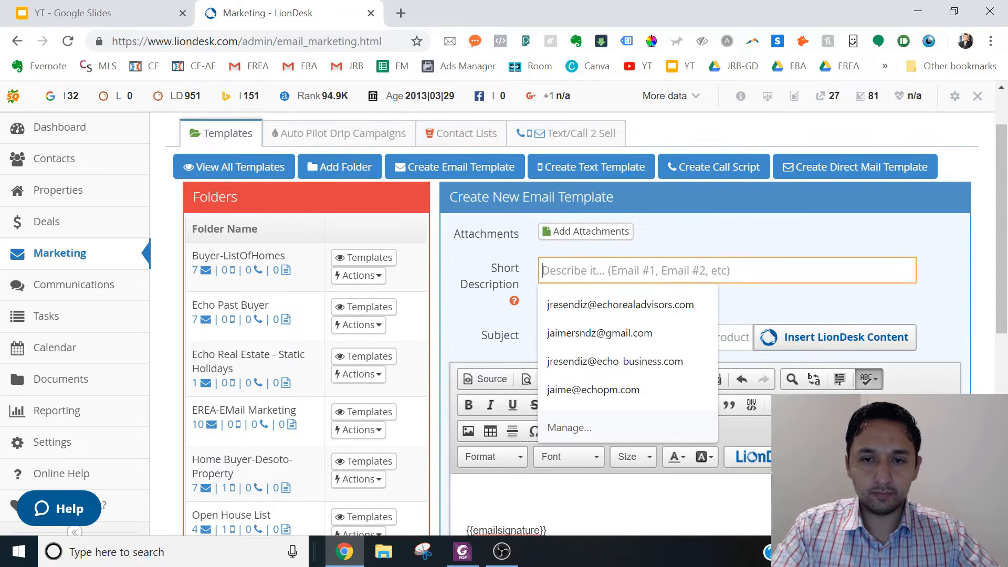
key("ctrl+v")
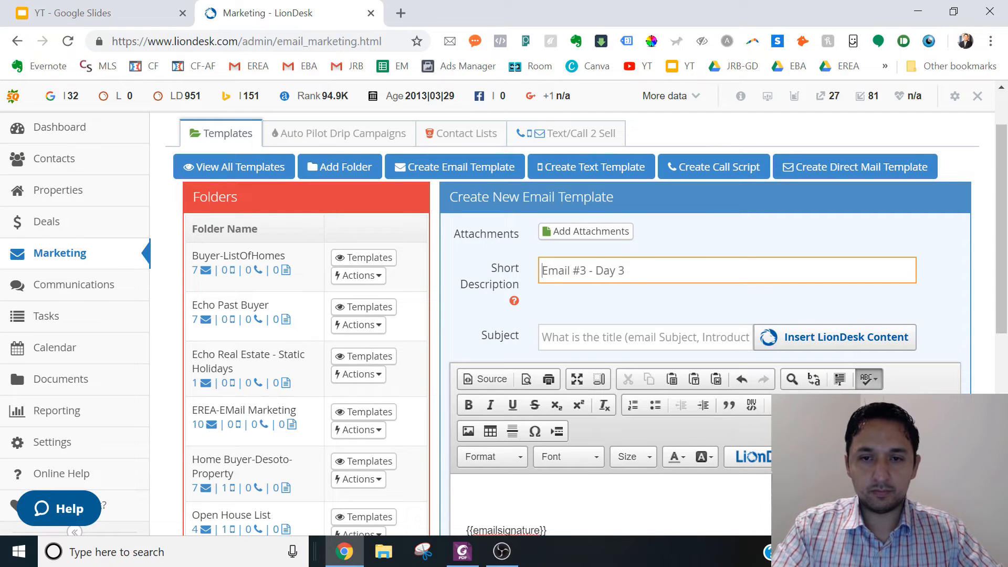
- Prefix the short description with "Buyer-Drip-" so it reads "Buyer-Drip-Email #3 - Day 3"
key("Home")
type("U")
key("BackSpace")
type("Buyer-D")
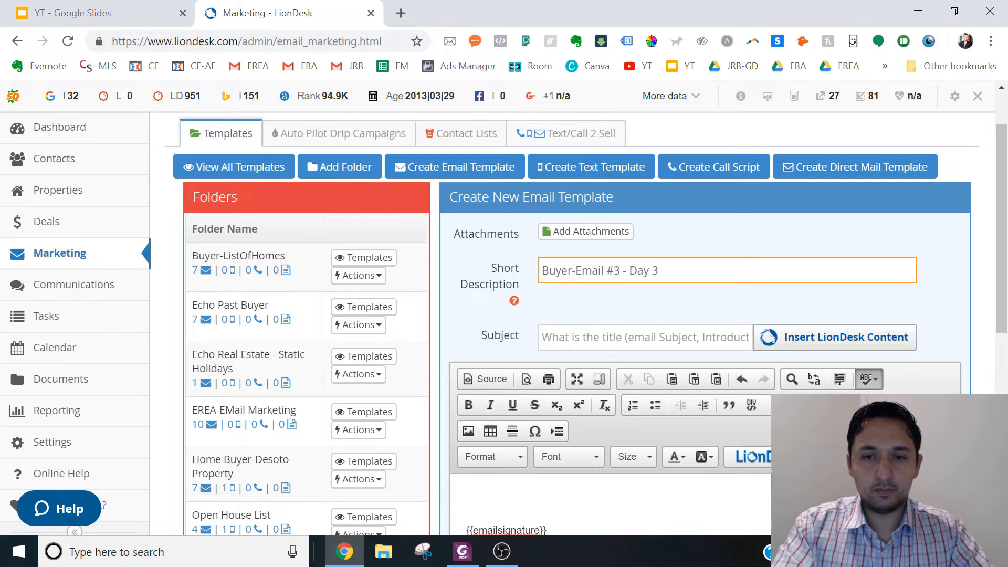
type("rip-")
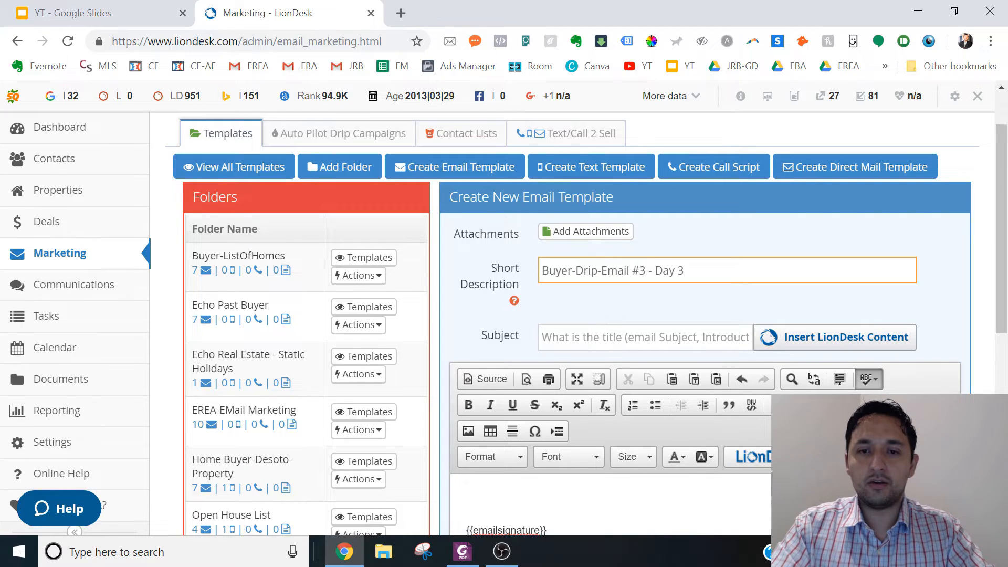
- Copy the subject text "Any Questions?" from the PDF's Email #3 script into the template's subject
left_click(594, 336)
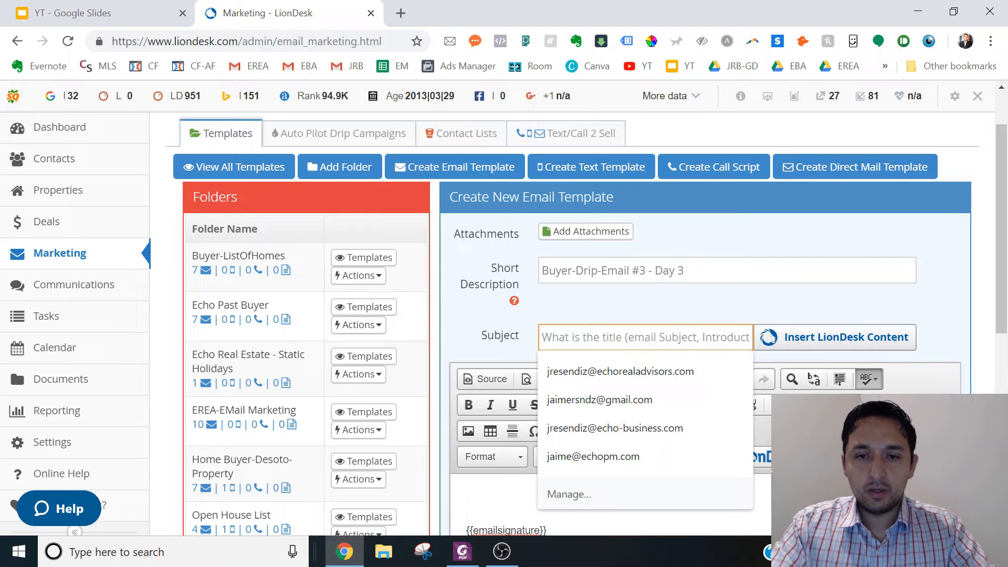
left_click(462, 551)
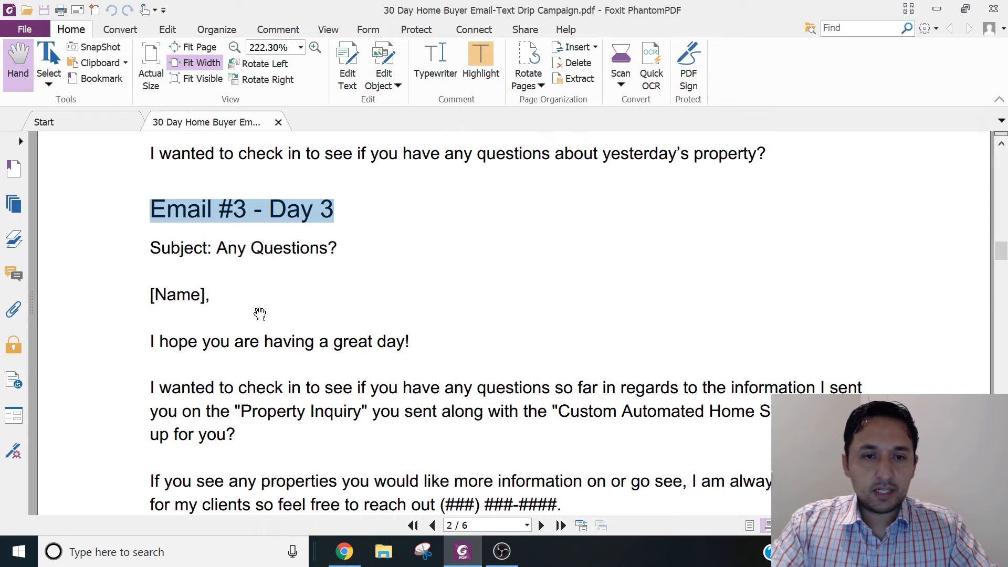
left_click_drag(217, 250, 337, 250)
key("ctrl+c")
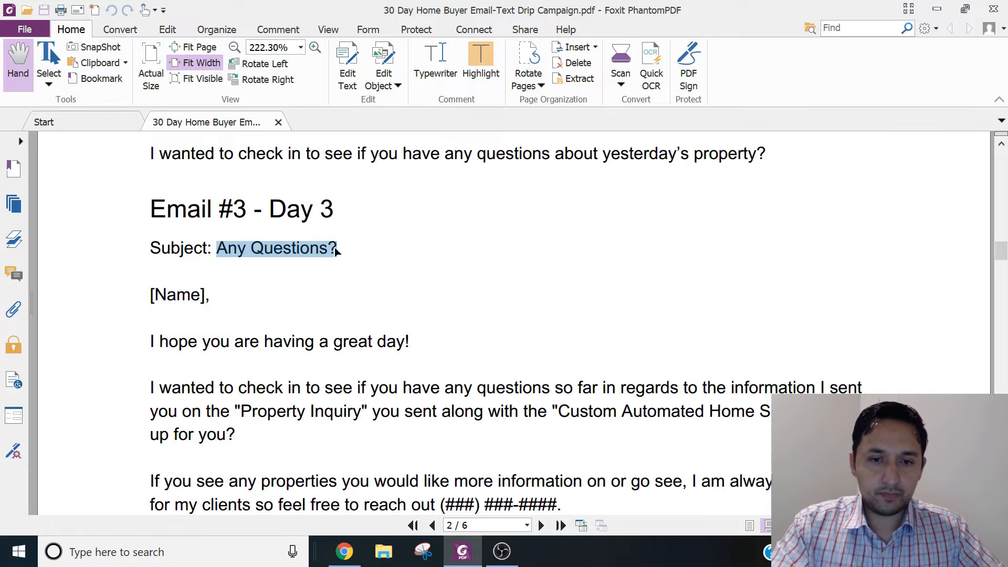
left_click(344, 552)
left_click(646, 337)
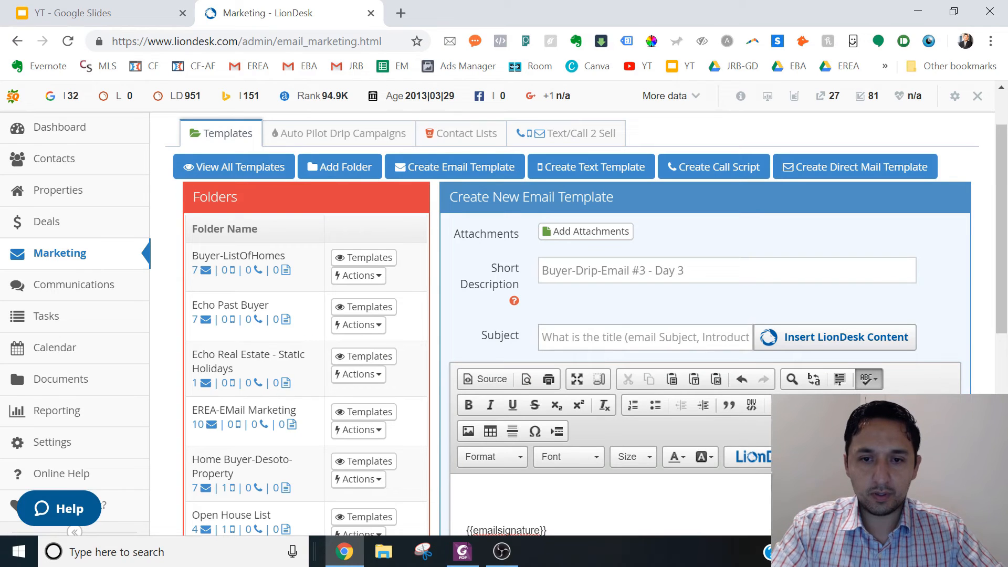
key("ctrl+v")
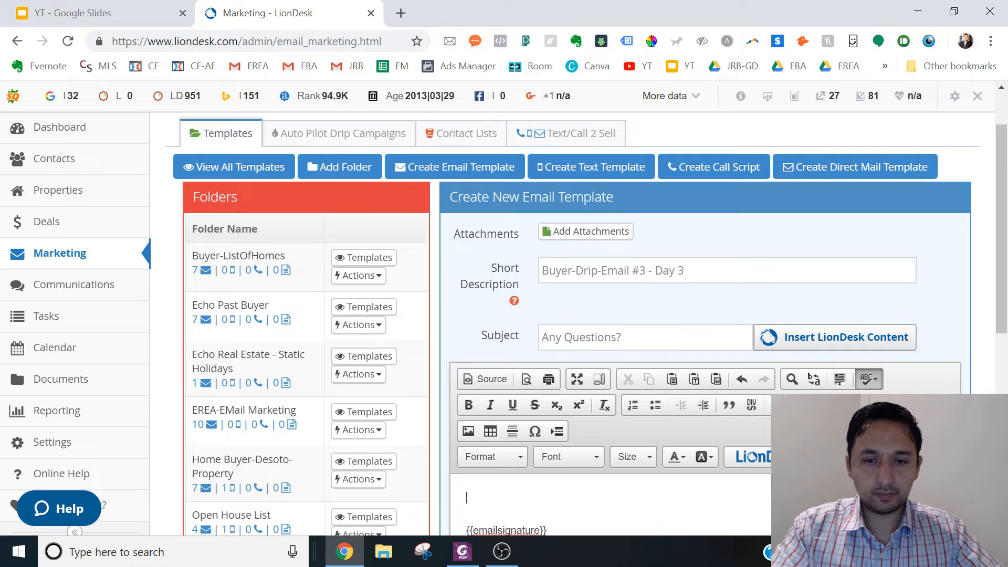
- Copy the Email #3 message from "[Name]," through "Cheers," in the PDF into the template body above the email signature
left_click(462, 551)
left_click(154, 300)
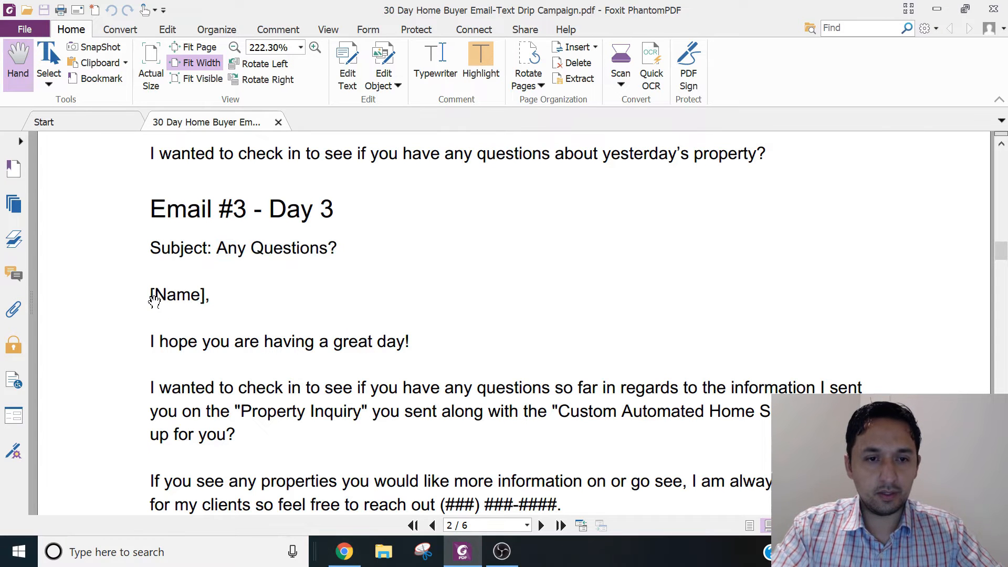
left_click_drag(151, 295, 210, 481)
scroll(206, 434, "down", 2)
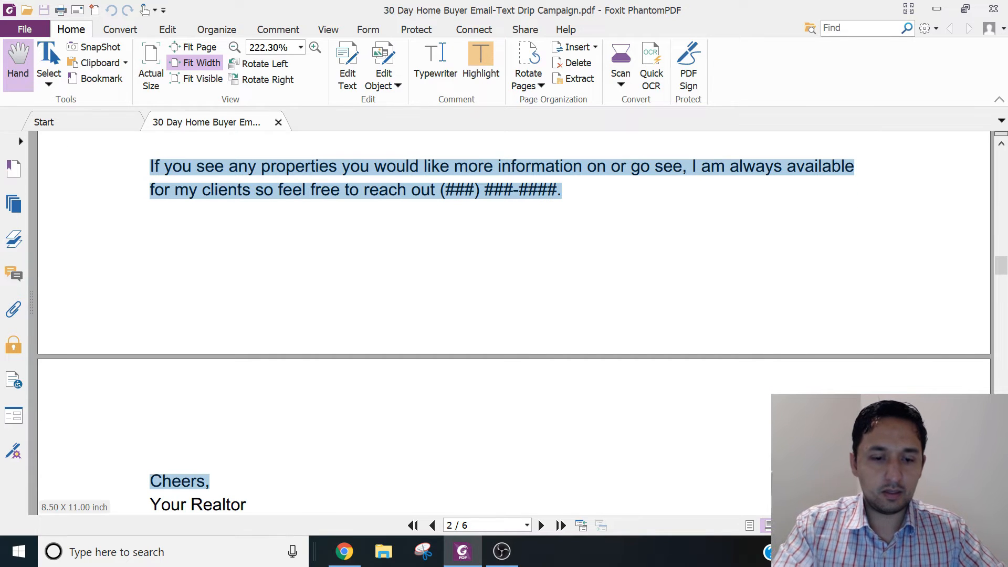
key("ctrl+c")
left_click(344, 551)
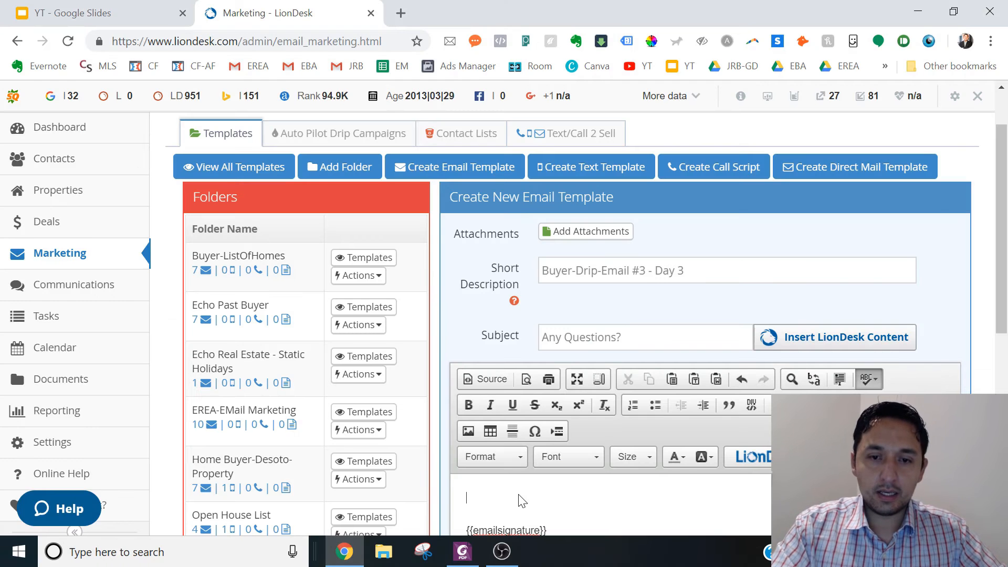
key("ctrl+v")
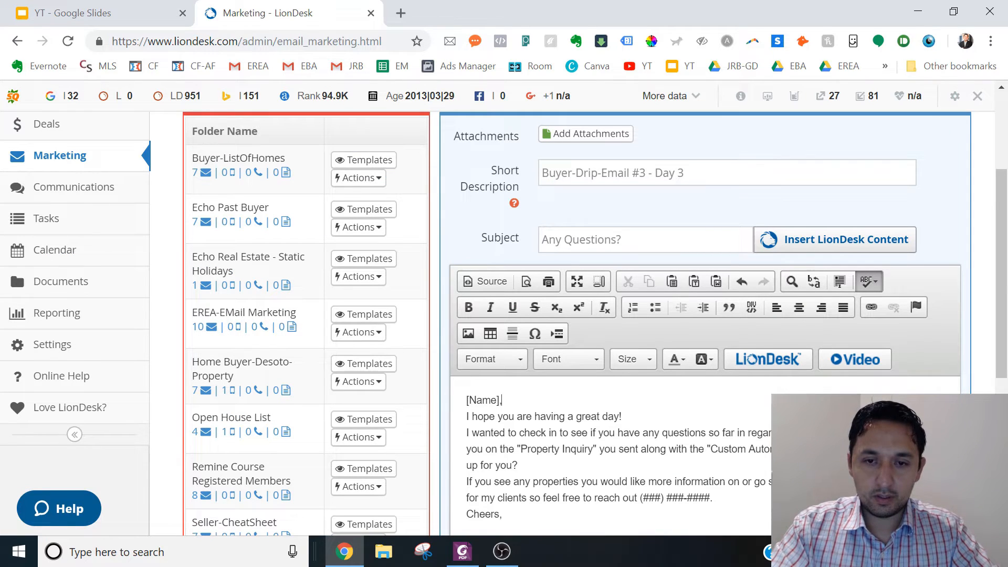
- Replace the "[Name]" placeholder in the Email #3 greeting with the Contact First Name variable, keeping the comma
key("ctrl+shift+Right")
key("Left")
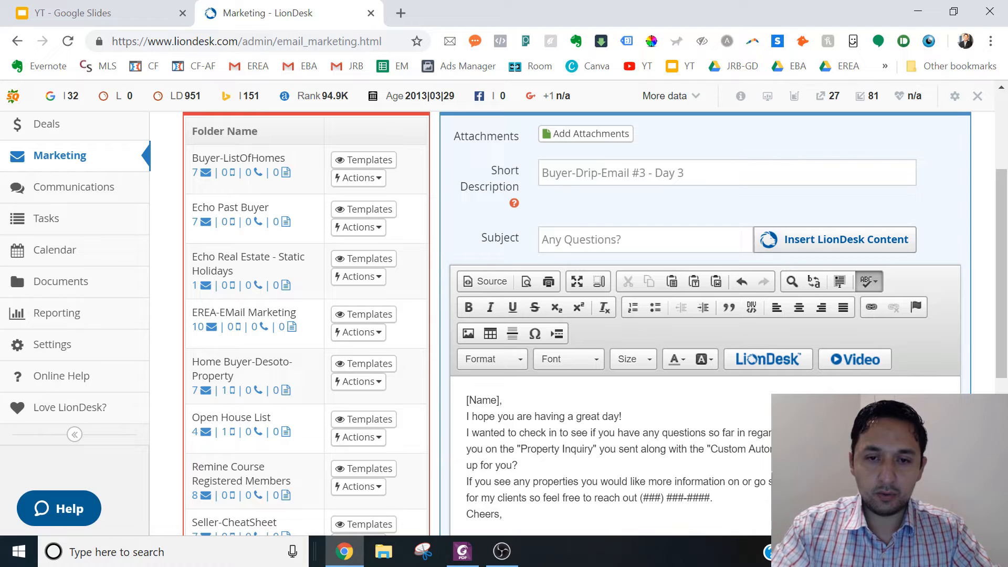
key("BackSpace")
key("BackSpace")
key("BackSpace")
key("BackSpace")
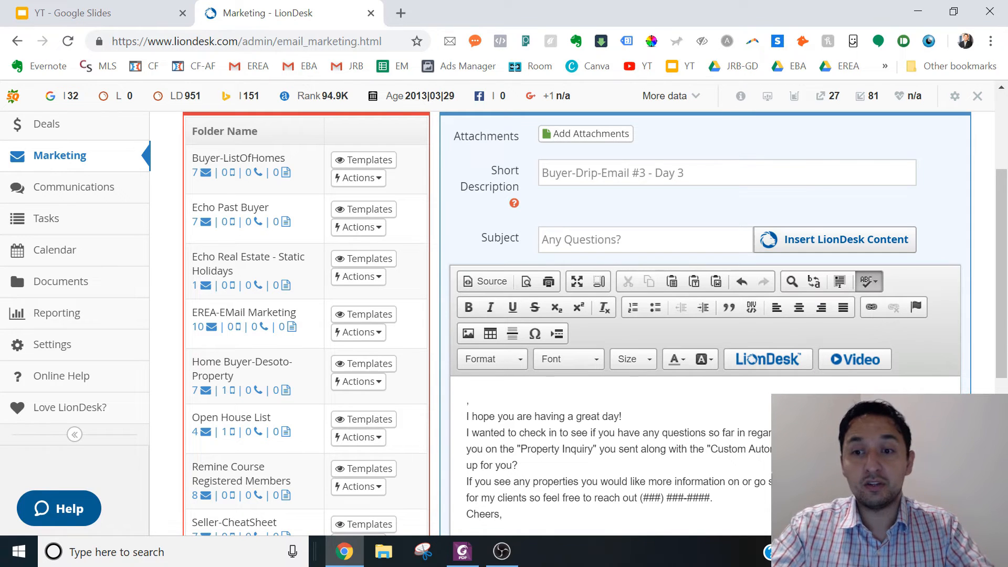
left_click(778, 356)
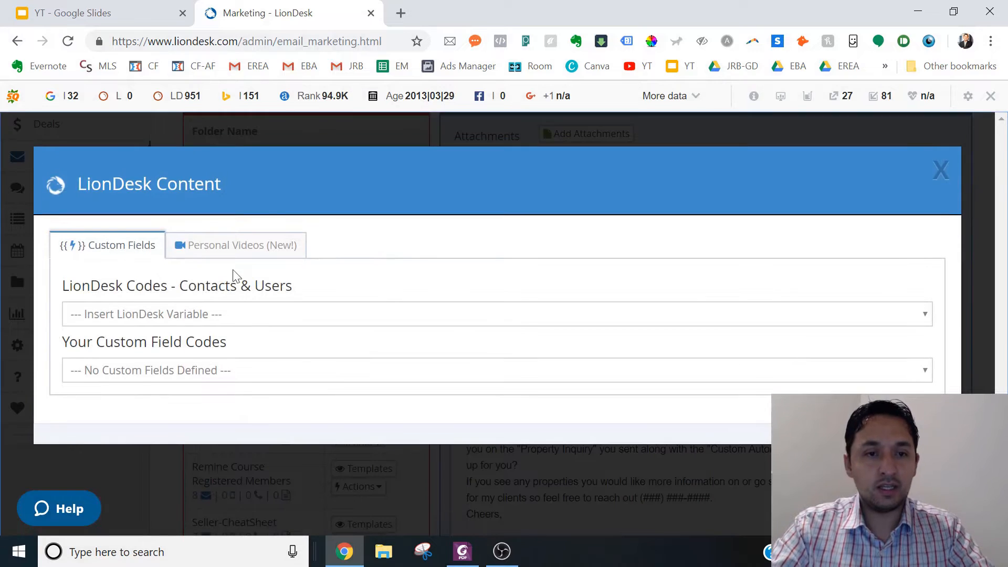
left_click(140, 316)
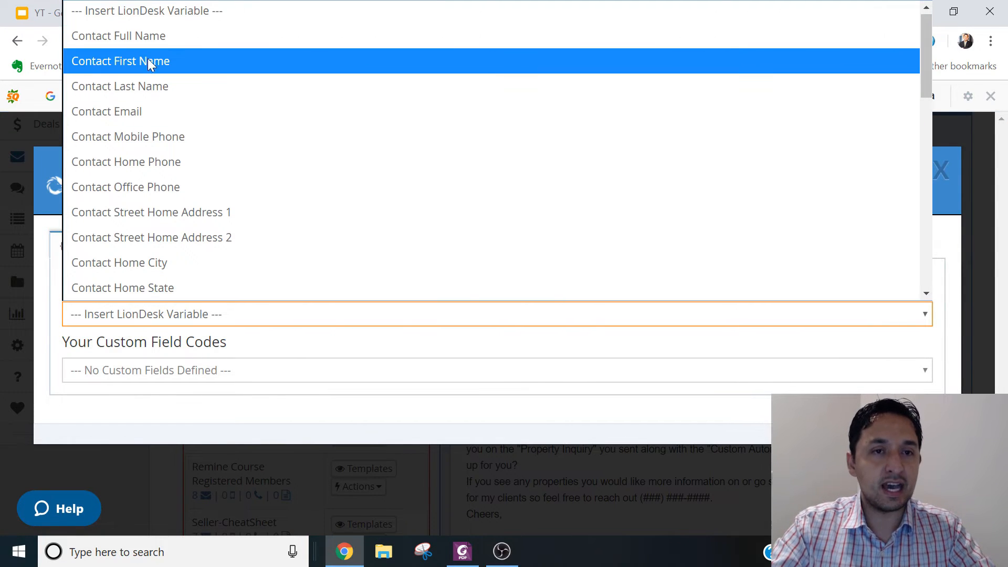
left_click(148, 62)
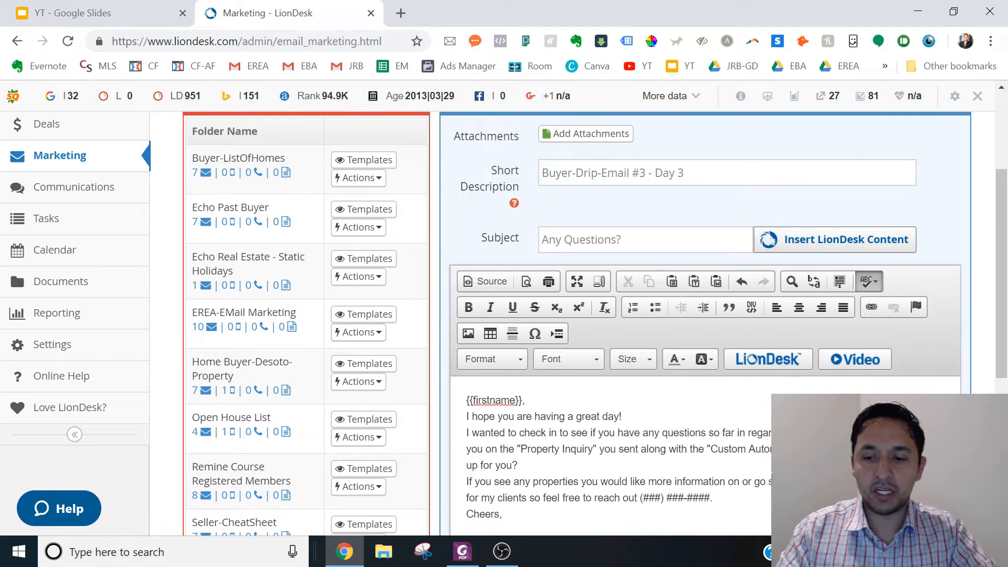
- Separate the greeting, the message paragraphs and "Cheers," with blank lines, leaving a single blank line before the email signature
key("Return")
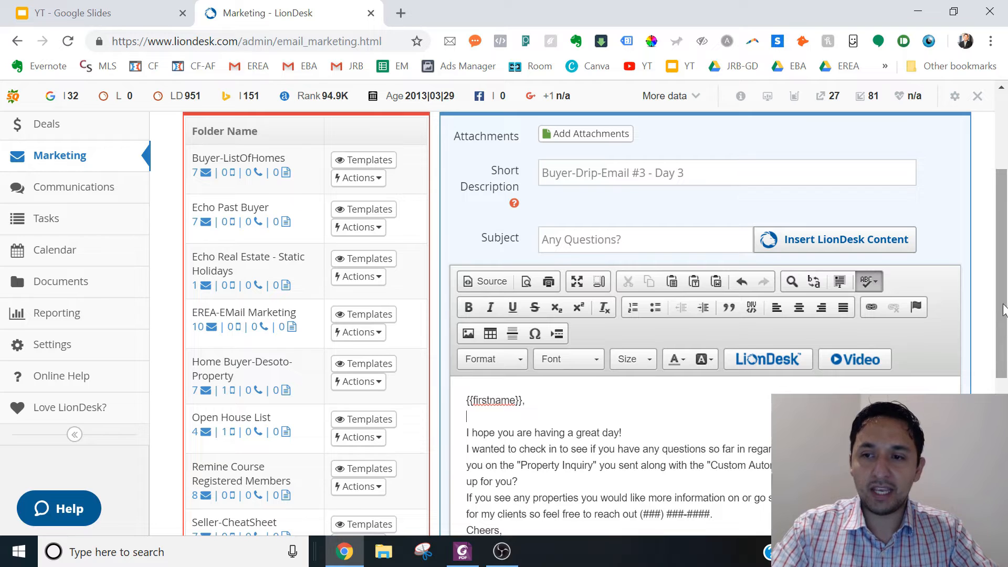
scroll(1006, 347, "down", 2)
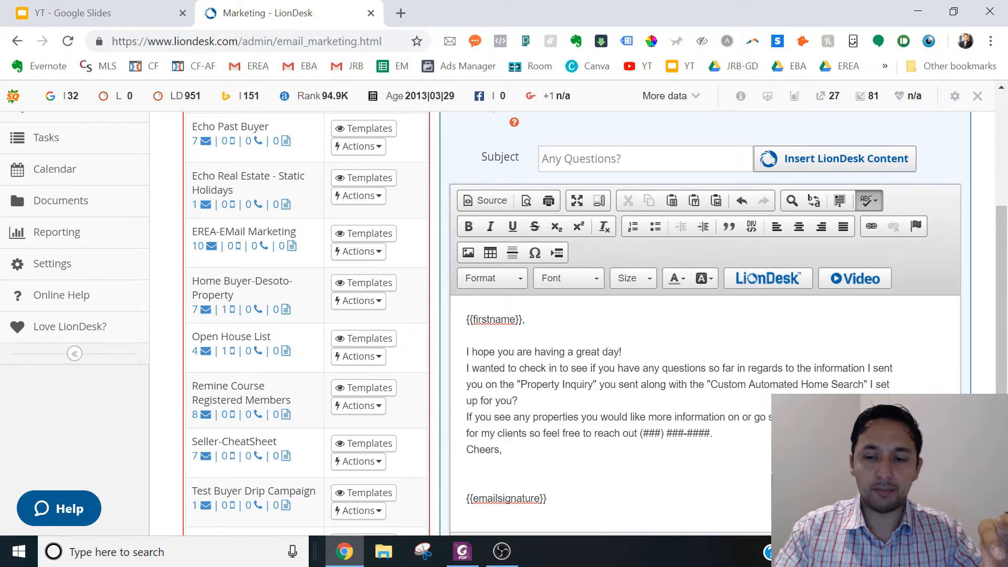
key("Return")
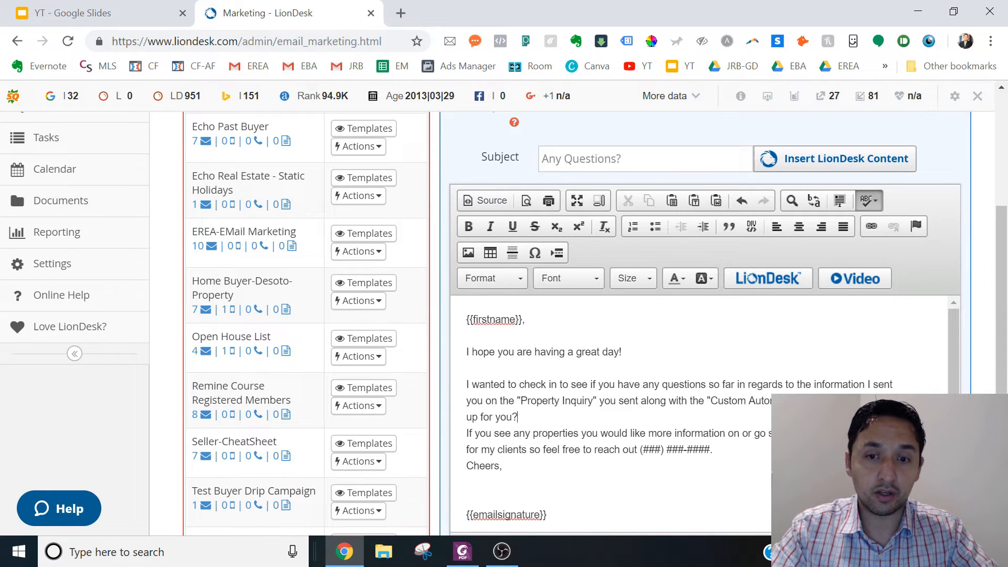
key("Return")
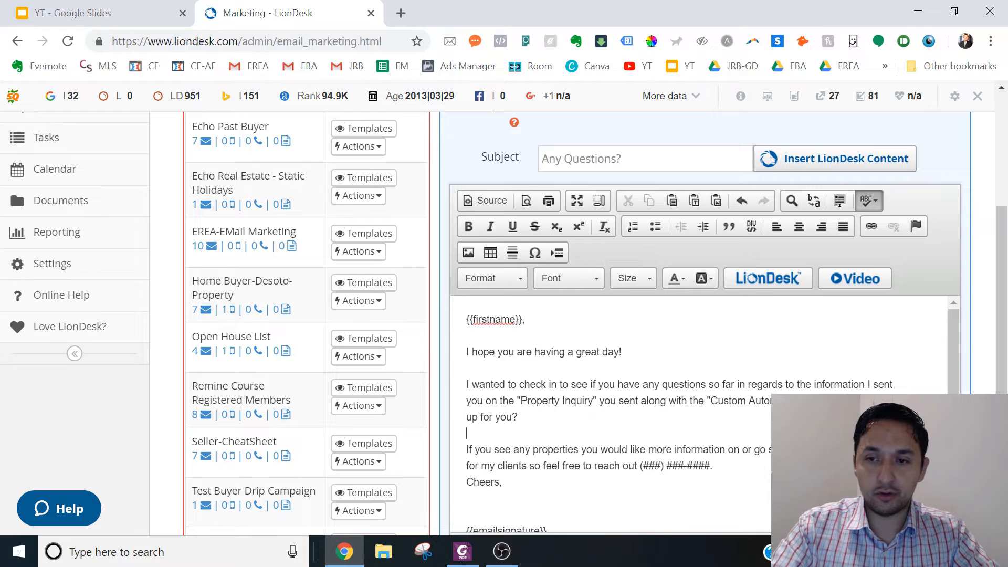
left_click_drag(954, 446, 954, 462)
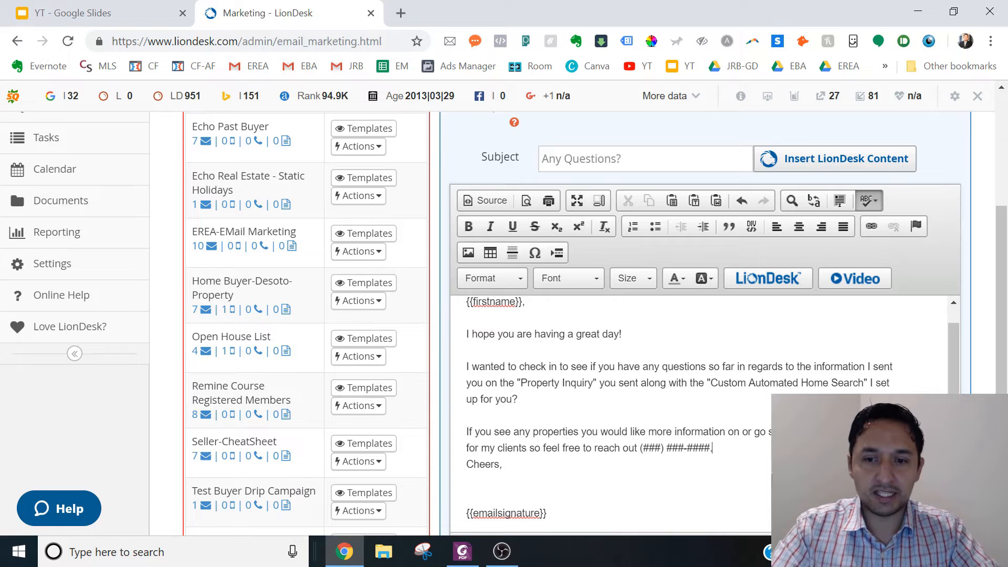
key("Return")
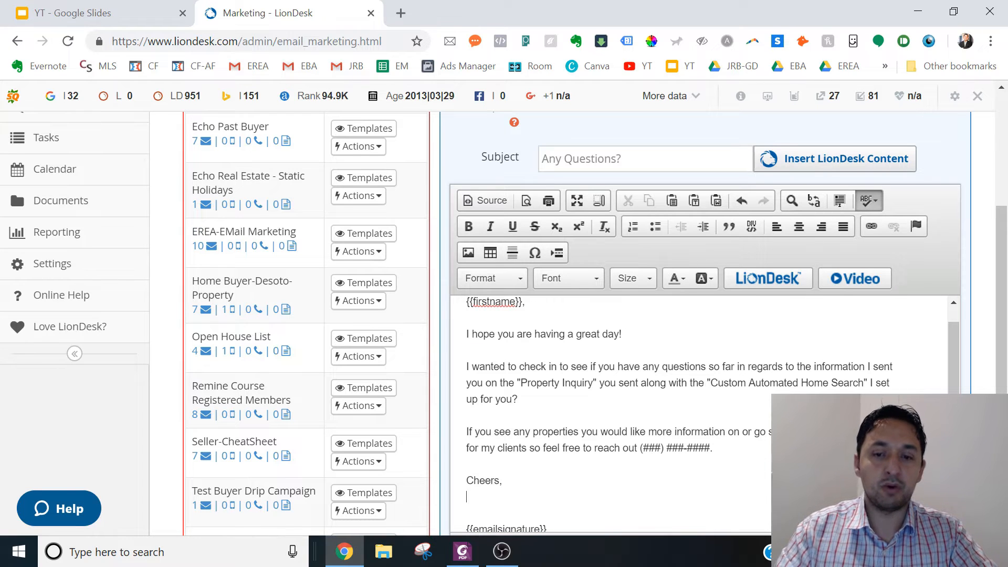
key("BackSpace")
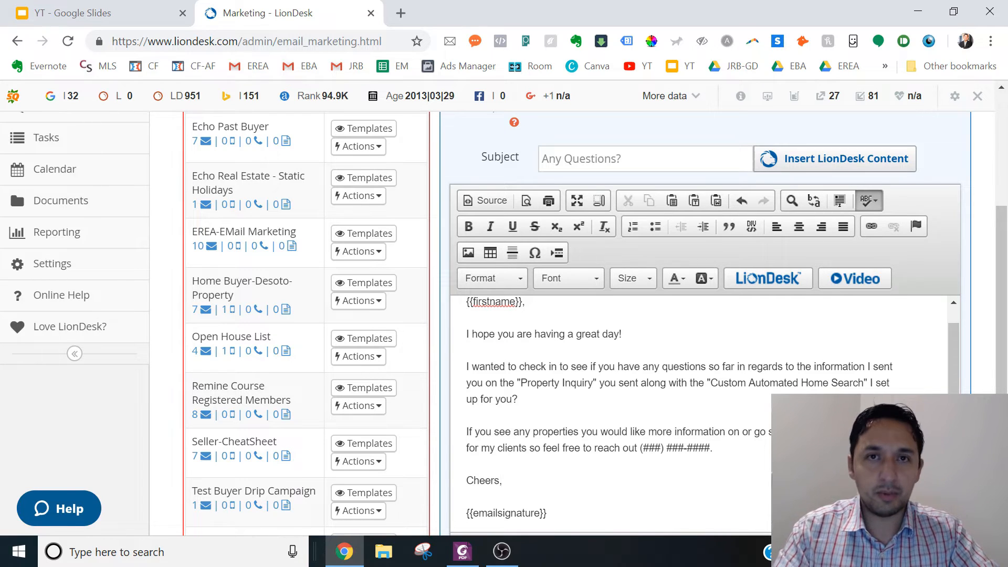
- Replace the "(###) ###" placeholder in the last paragraph with the agent's full phone number
left_click_drag(687, 448, 661, 447)
left_click(711, 448)
left_click(643, 447)
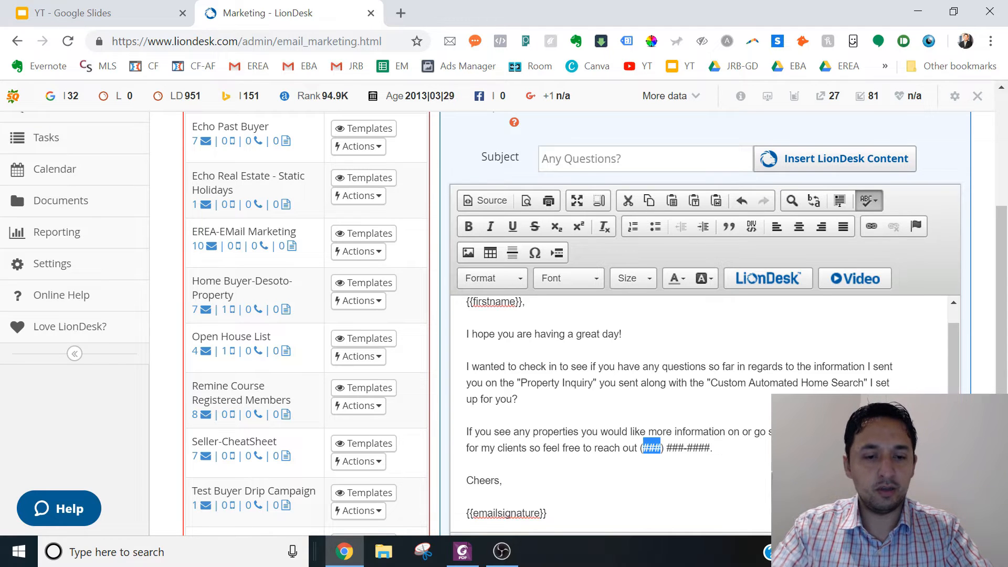
type("123")
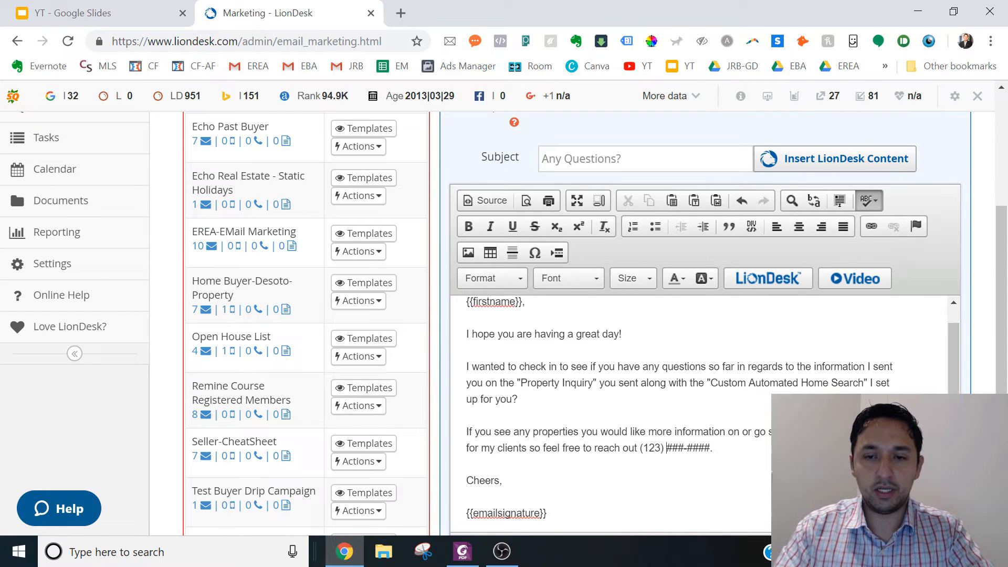
key("BackSpace")
key("BackSpace")
key("BackSpace")
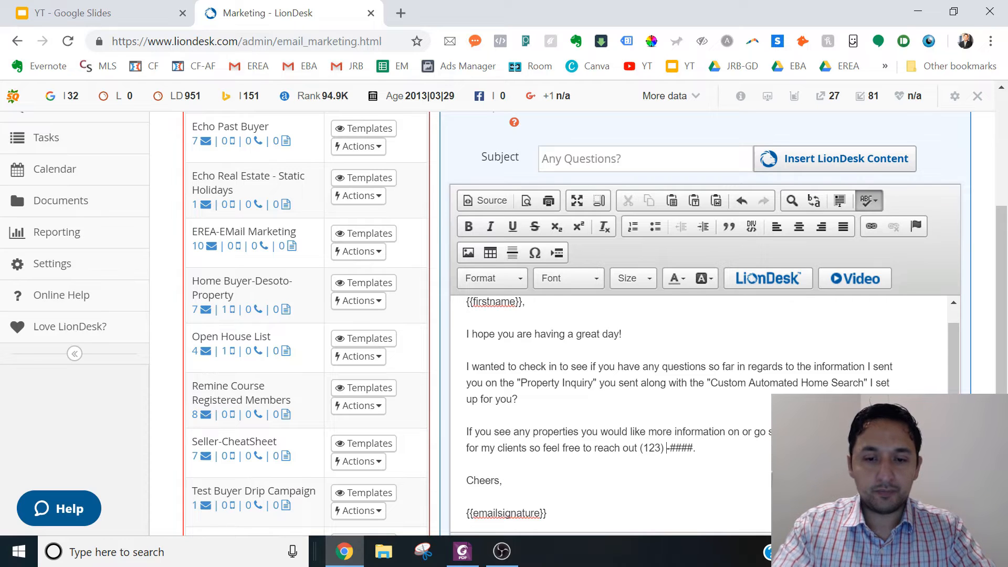
double_click(651, 448)
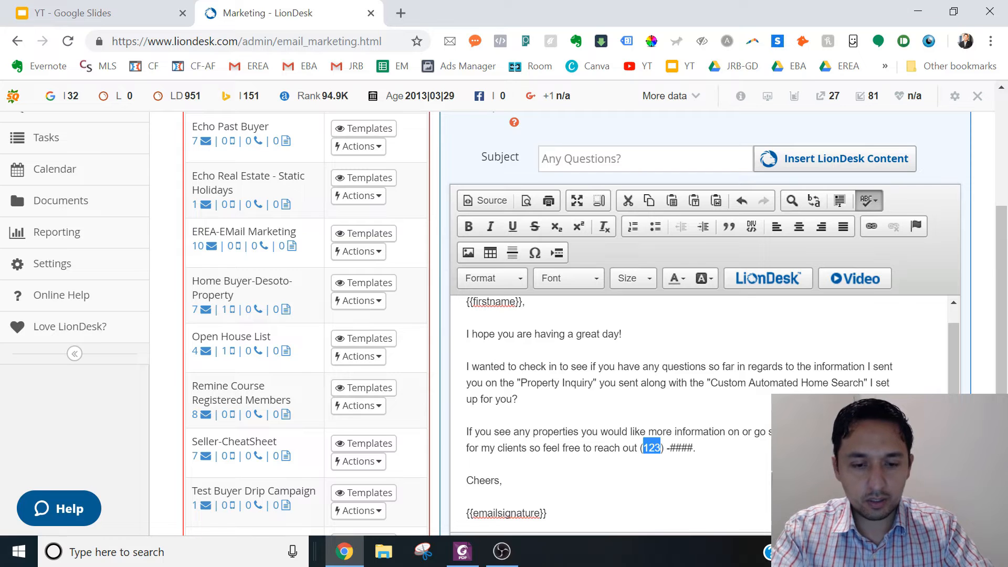
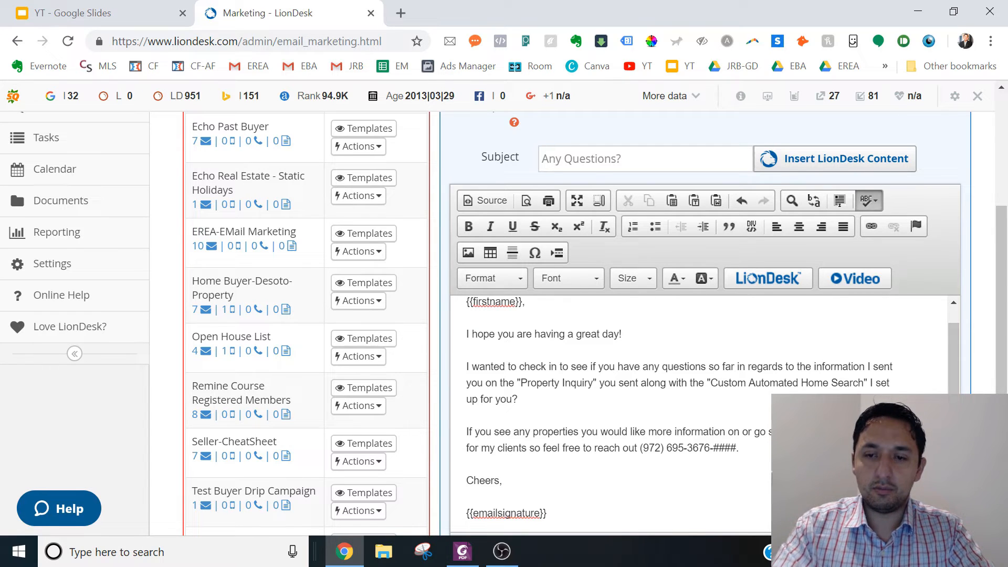
- Delete the leftover "-####" placeholder after the phone number, keeping the sentence's period
double_click(728, 447)
left_click(737, 447)
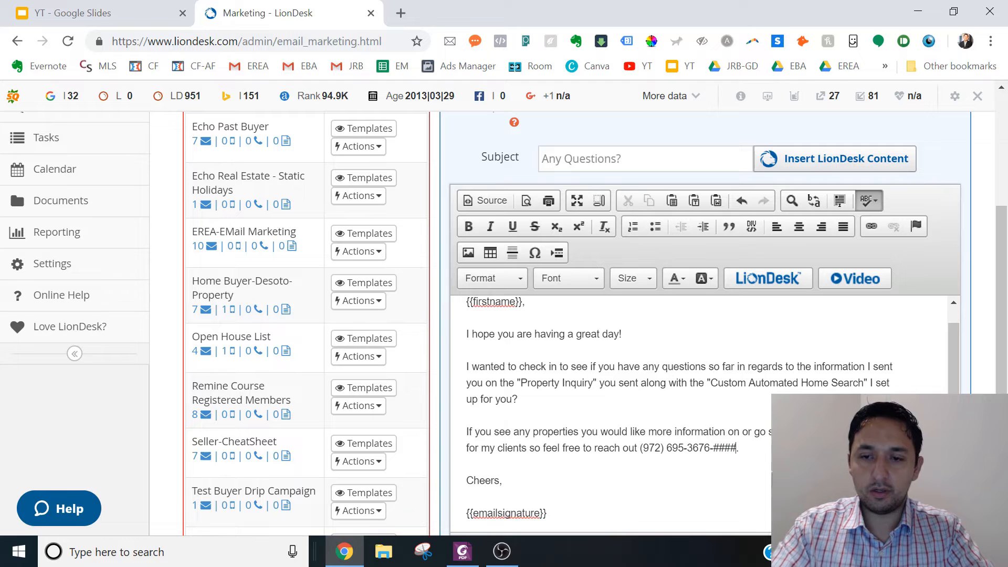
key("BackSpace")
key("BackSpace")
key("BackSpace")
key("BackSpace")
key("BackSpace")
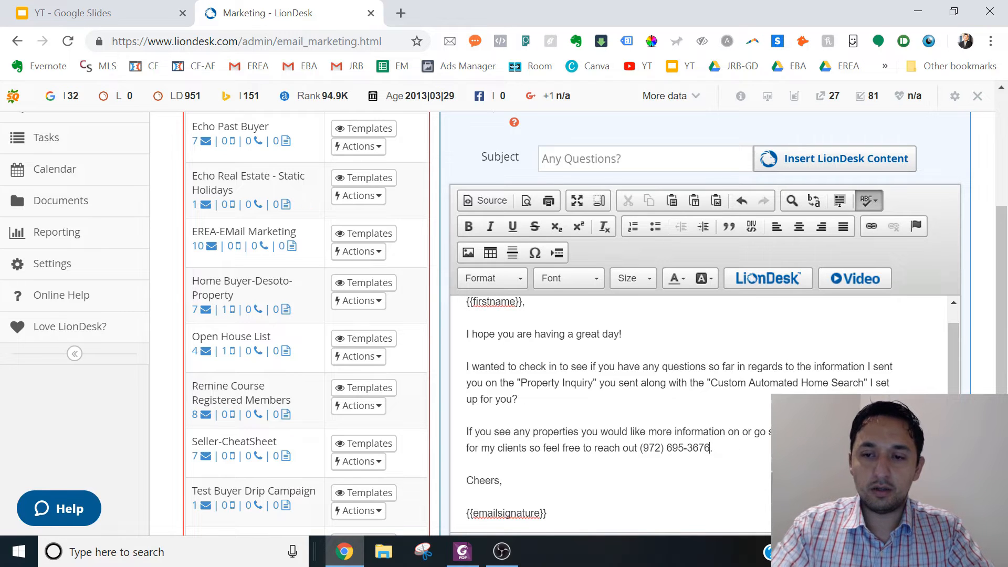
- Assign the email template to the Test Buyer Drip Campaign folder and save it
scroll(704, 368, "down", 6)
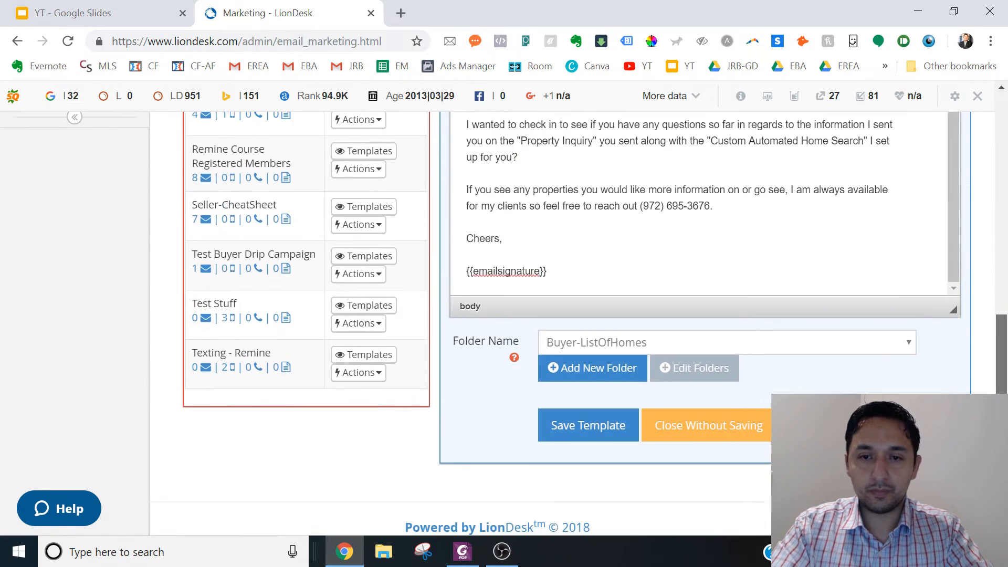
left_click(834, 348)
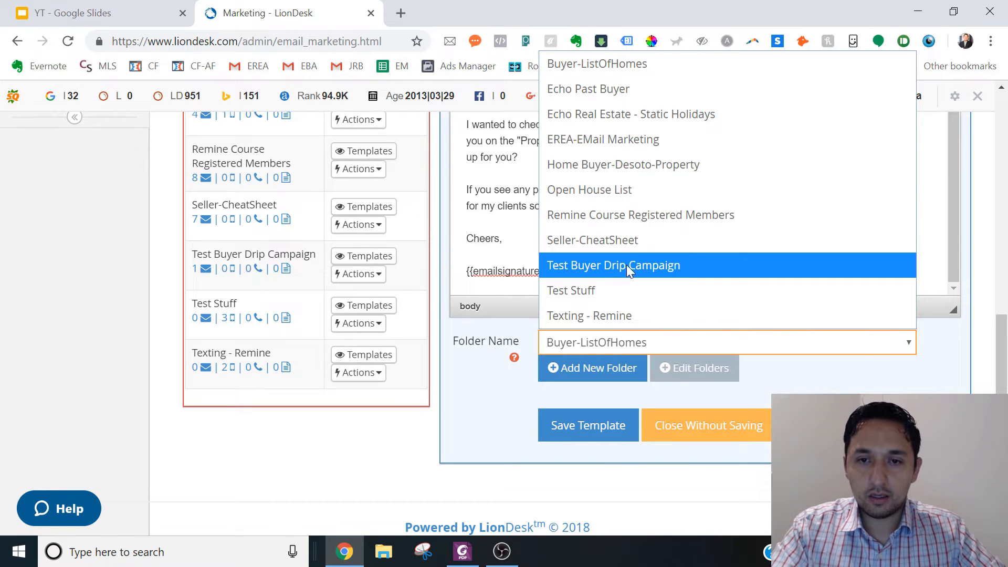
left_click(611, 268)
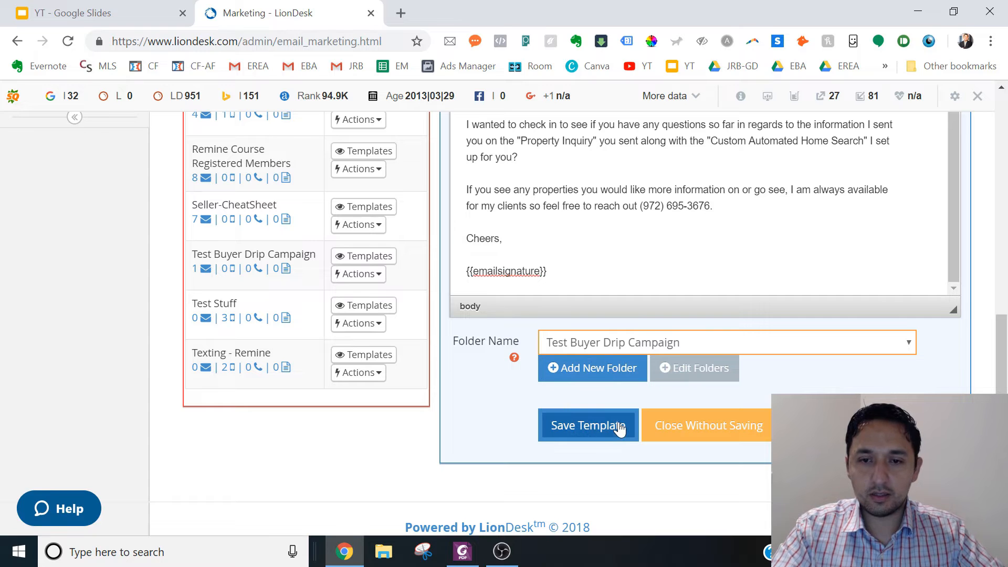
left_click(594, 430)
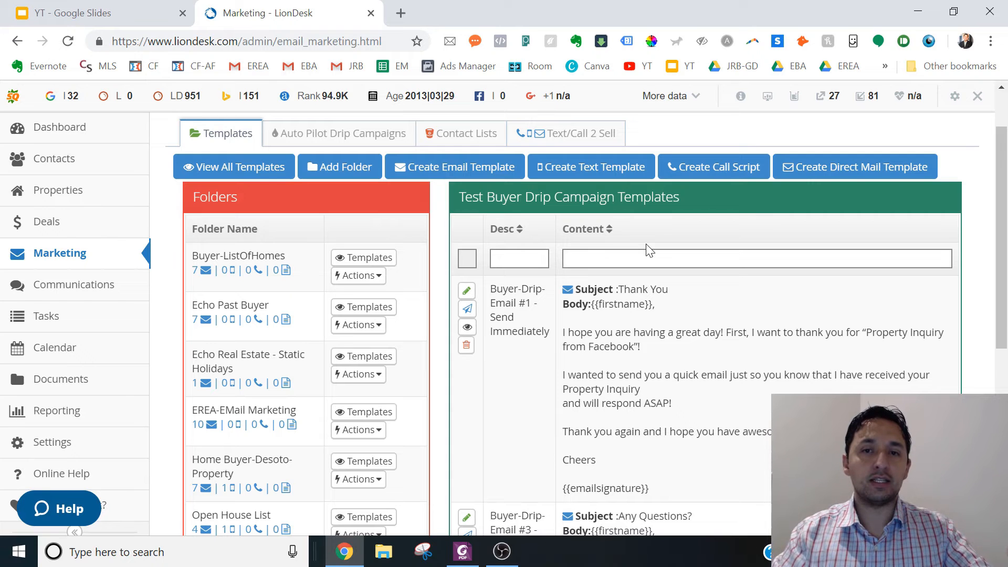
- Start a new text message template alongside the saved email templates
scroll(1004, 251, "up", 1)
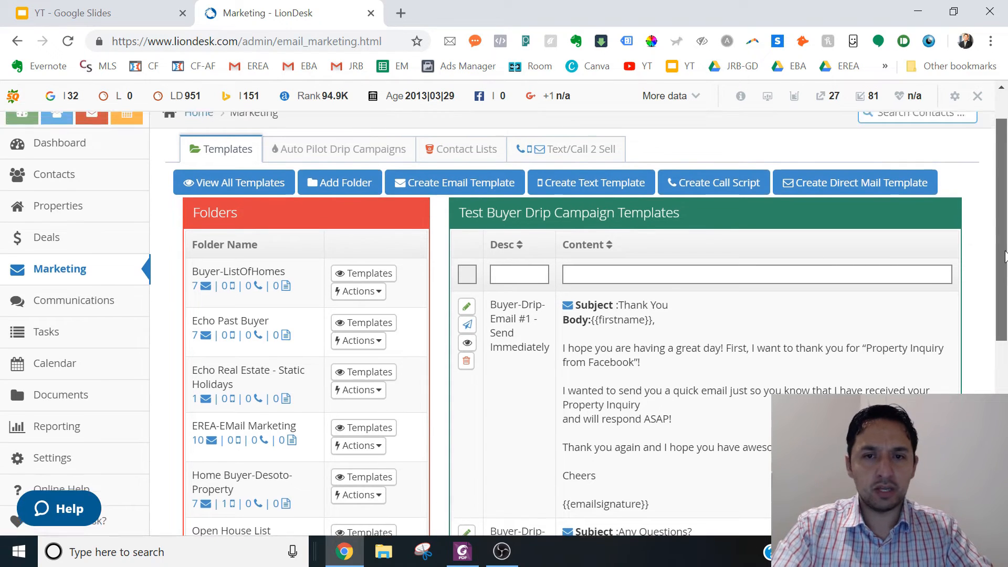
left_click_drag(1004, 250, 1001, 297)
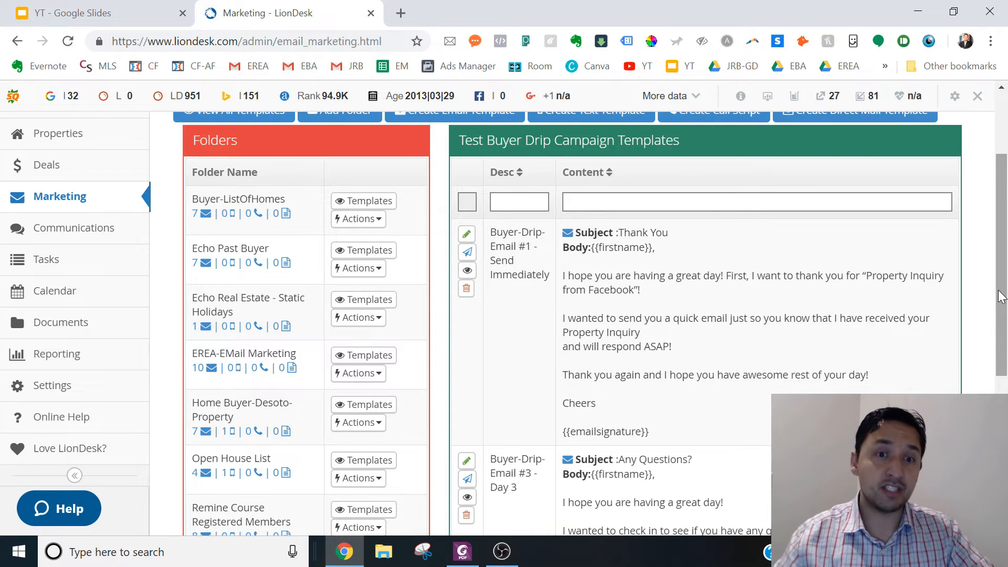
left_click_drag(1001, 297, 1000, 264)
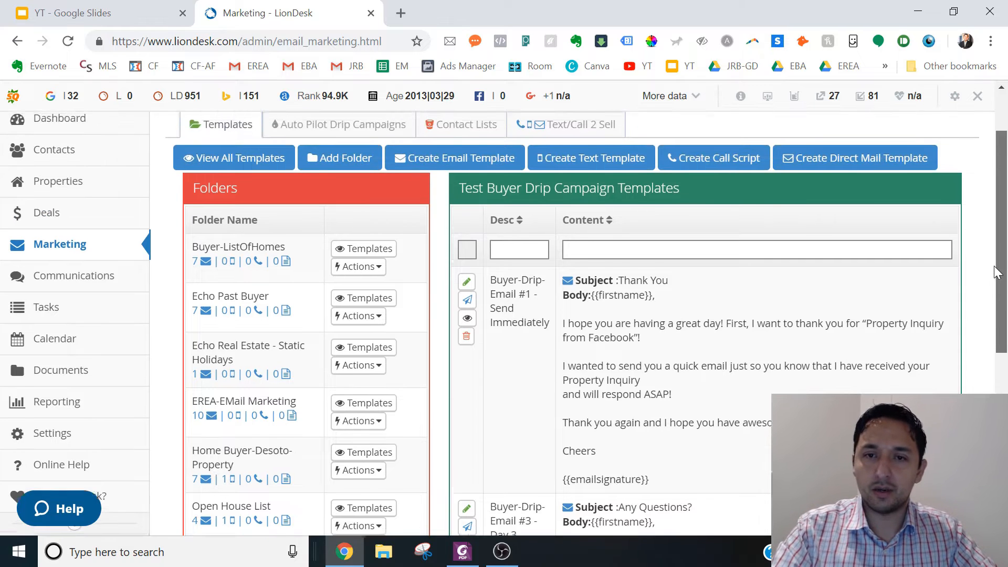
left_click(599, 180)
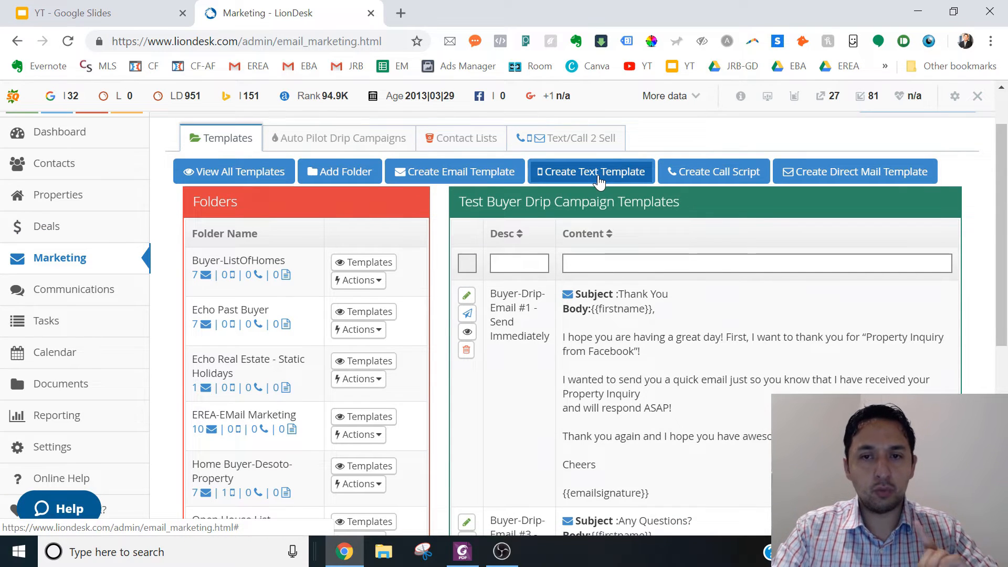
left_click(588, 236)
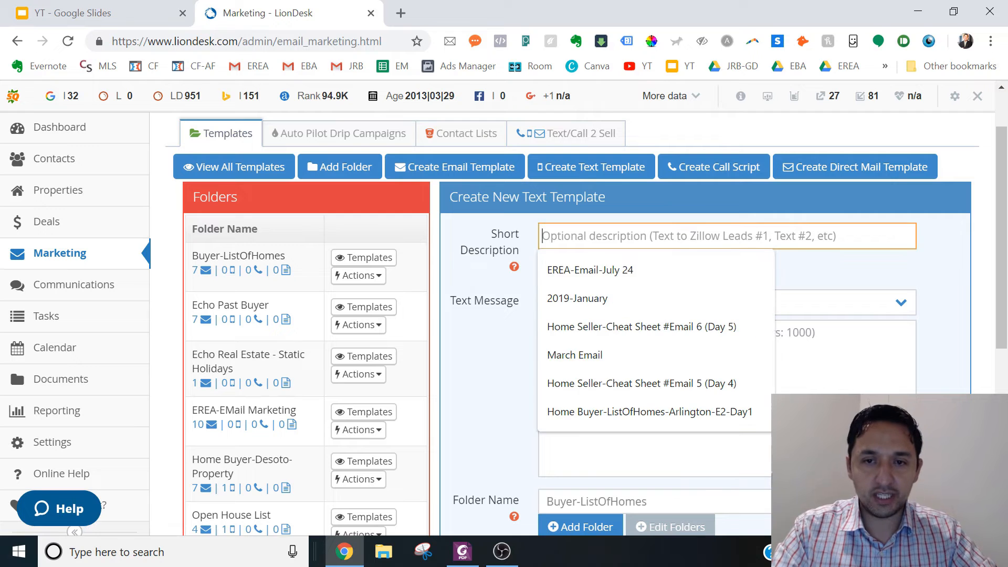
left_click(500, 240)
- Copy the Text #1 message, from "Hi [Name]," through "would later be better?", from the PDF in Foxit PhantomPDF into the LionDesk template's text message
left_click(464, 550)
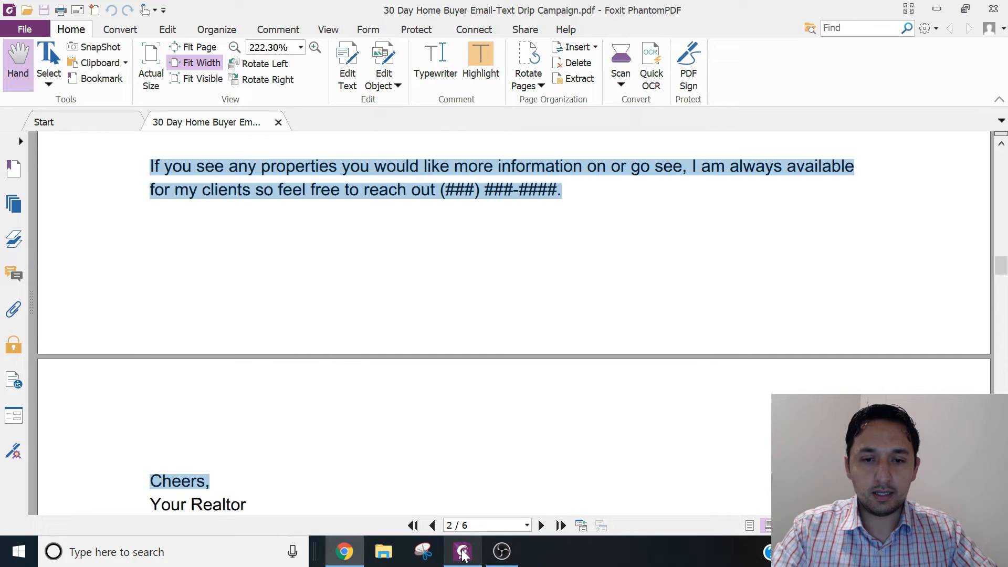
left_click(394, 269)
scroll(395, 270, "up", 2)
scroll(395, 270, "up", 8)
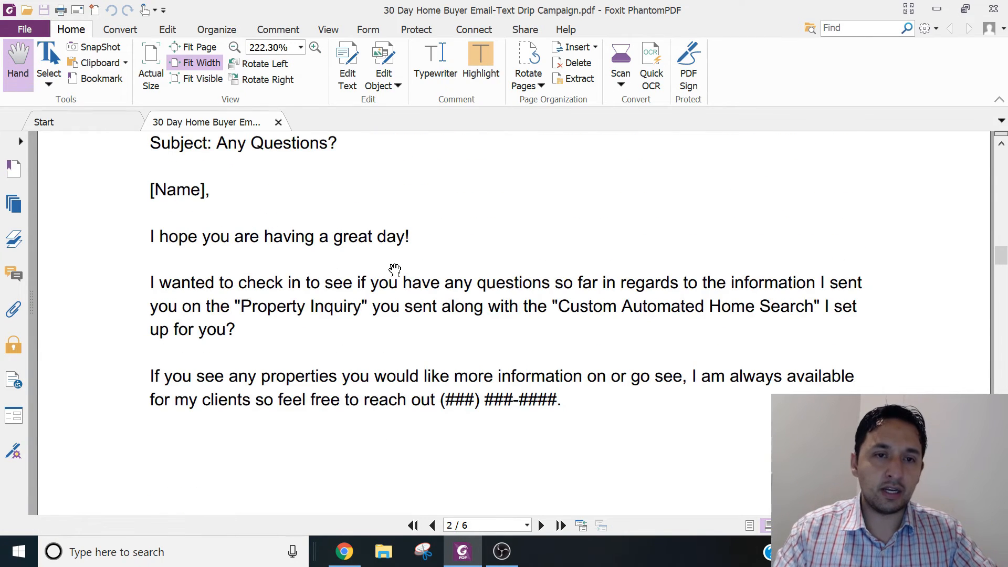
scroll(395, 269, "down", 3)
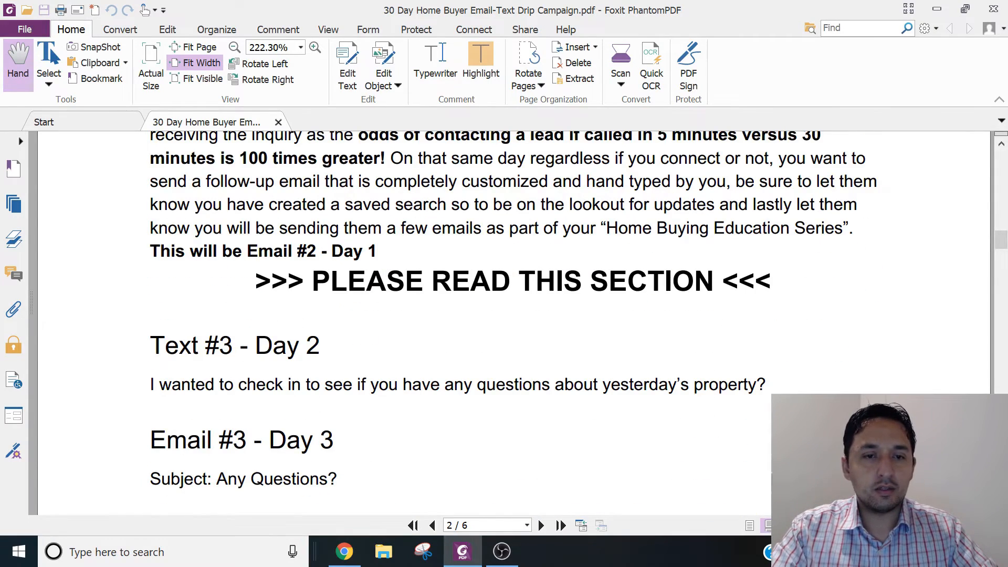
scroll(396, 310, "up", 10)
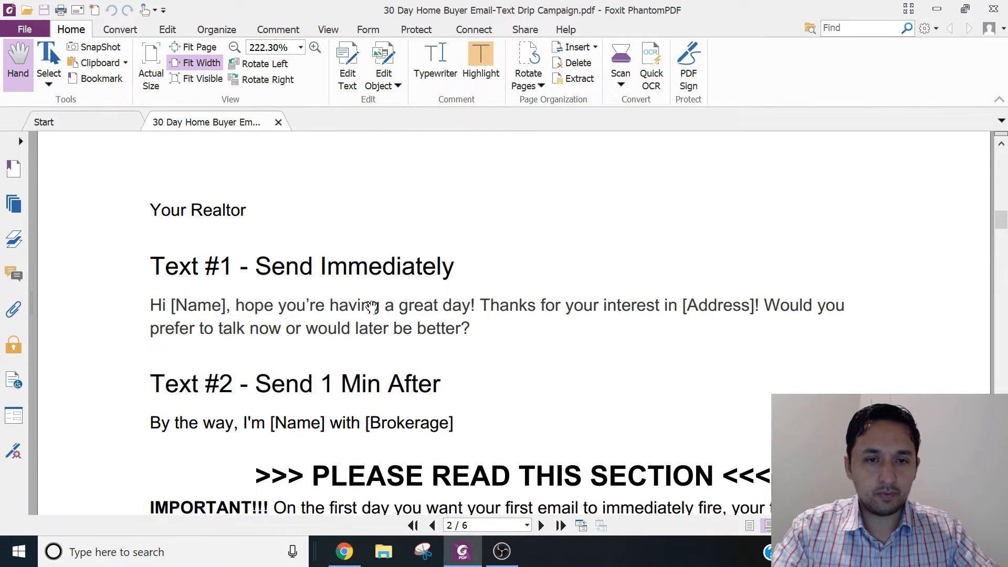
left_click_drag(471, 328, 147, 309)
key("ctrl+c")
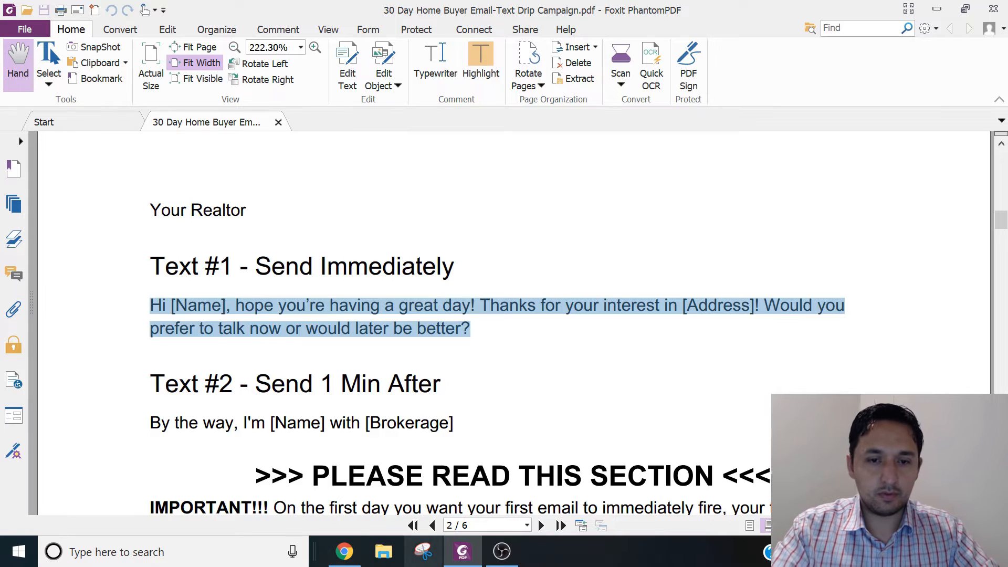
left_click(202, 266)
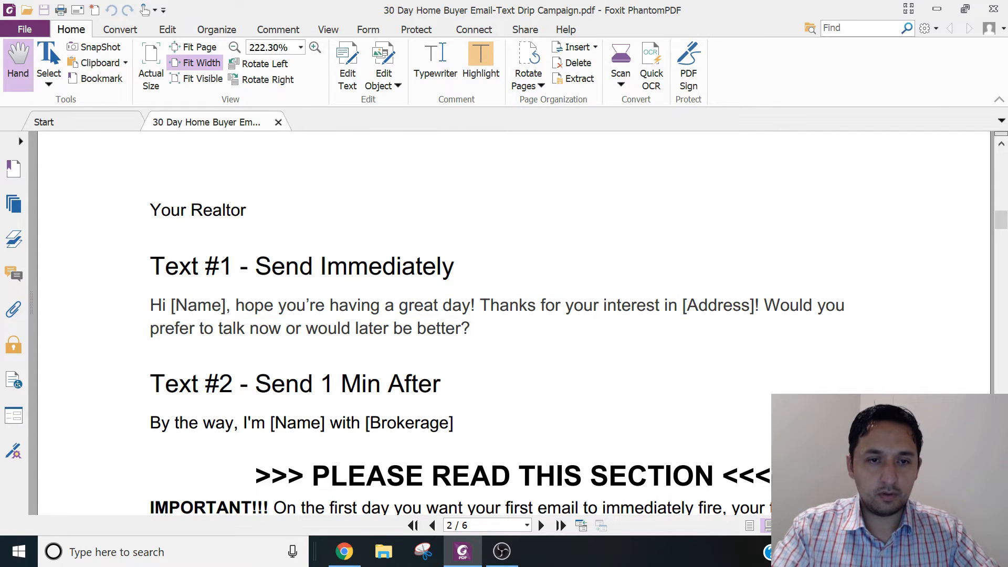
left_click(344, 551)
left_click(648, 336)
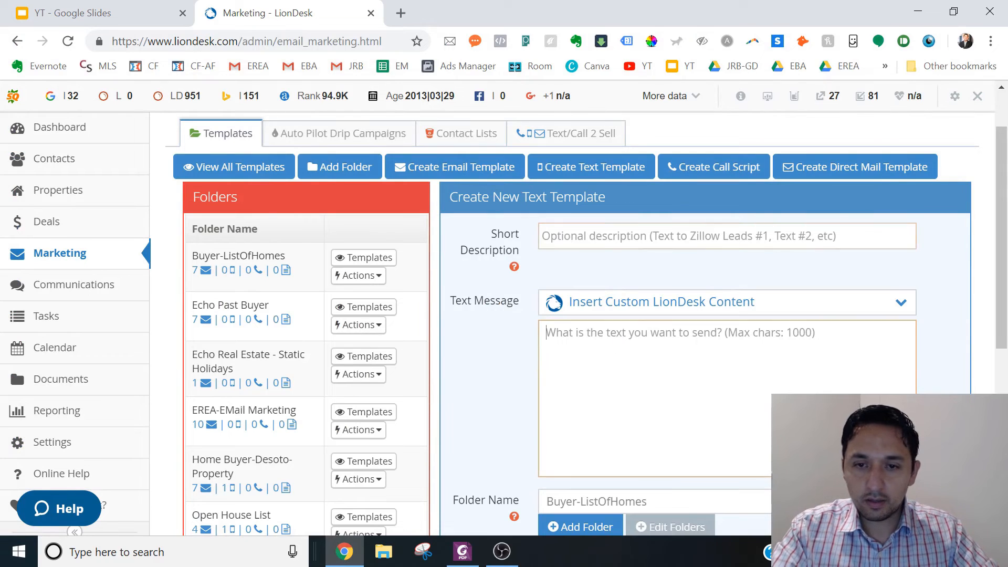
key("ctrl+v")
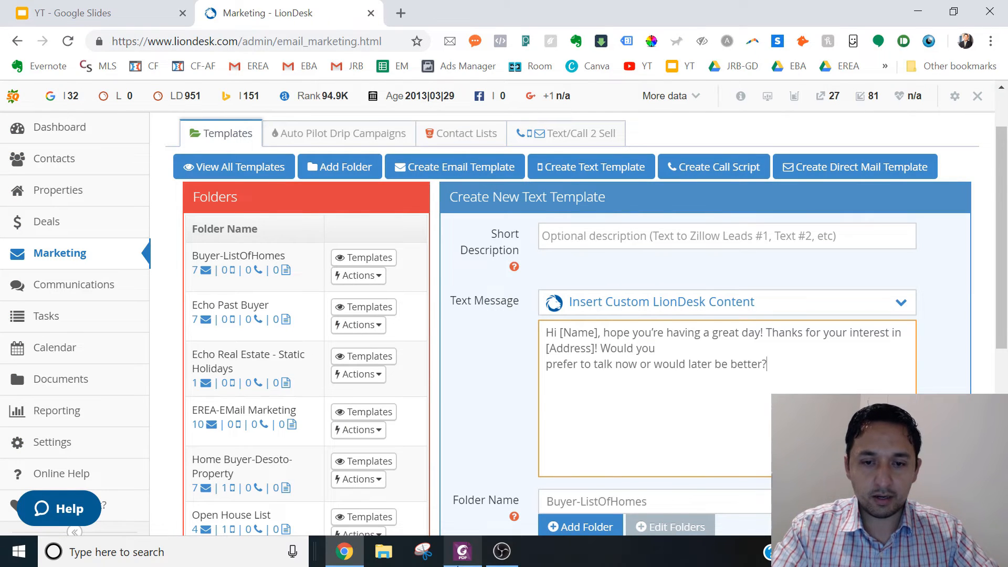
- Copy the "Text #1 - Send Immediately" heading from the PDF in Foxit PhantomPDF into the LionDesk template's short description and prefix it with "Buyer Drip"
left_click(462, 552)
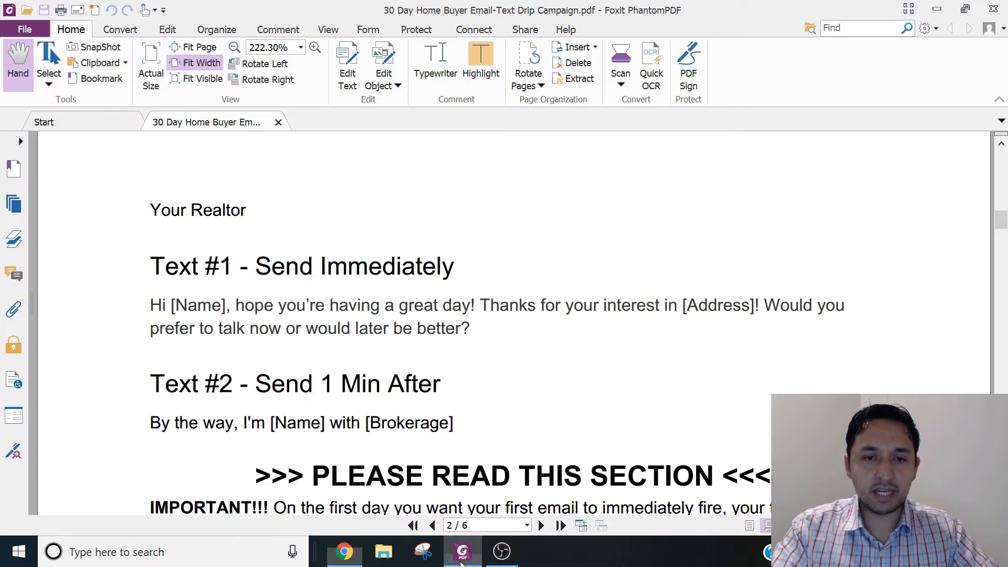
triple_click(234, 270)
key("ctrl+c")
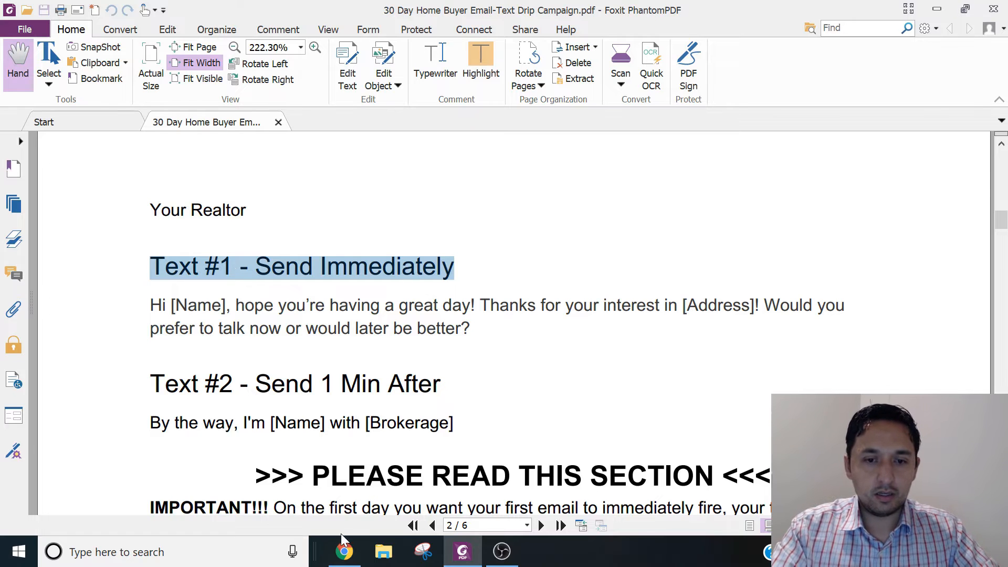
left_click(345, 551)
left_click(728, 236)
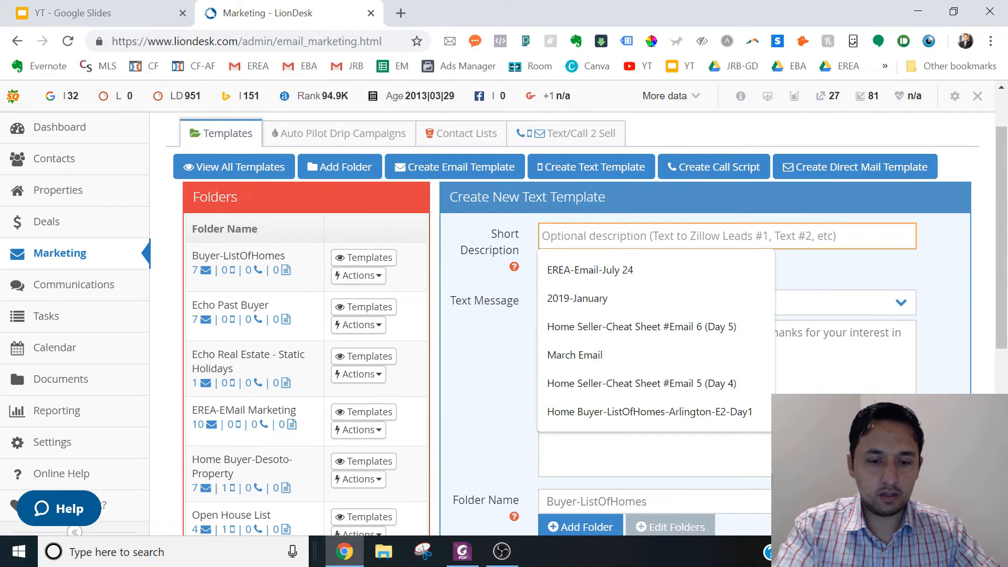
key("ctrl+v")
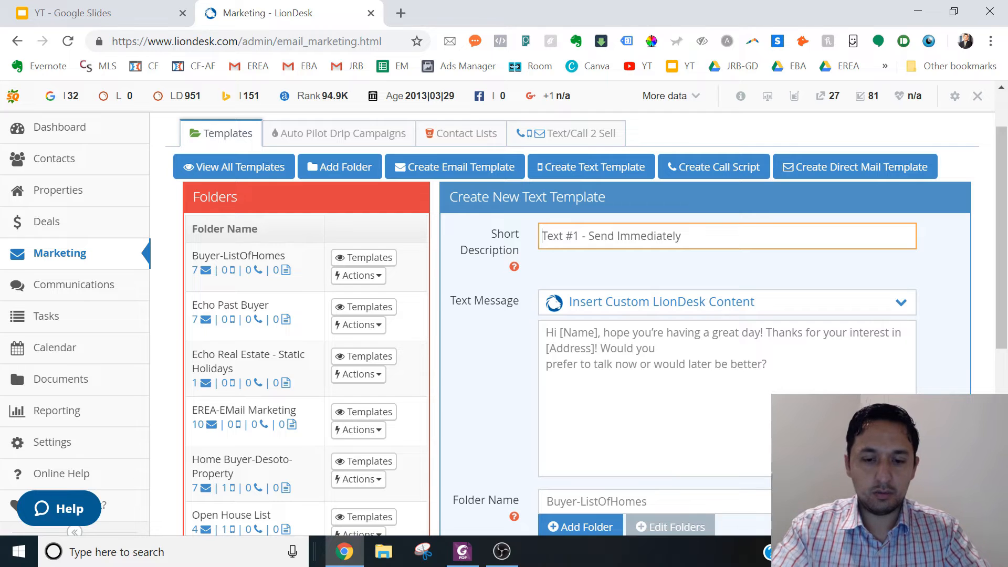
type("Buyer Drip")
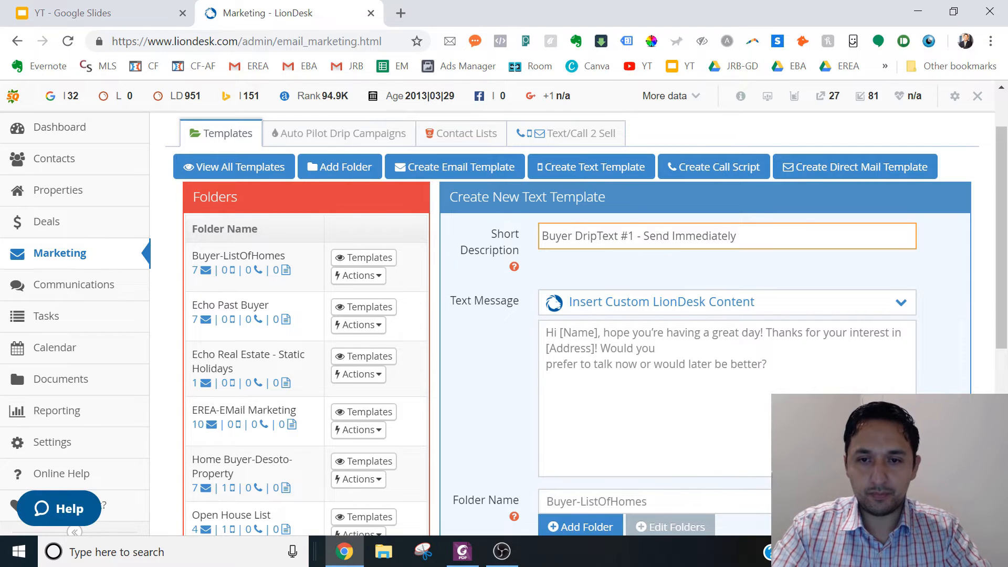
- Replace the [Name] placeholder in the text message with the Contact First Name variable
left_click(598, 332)
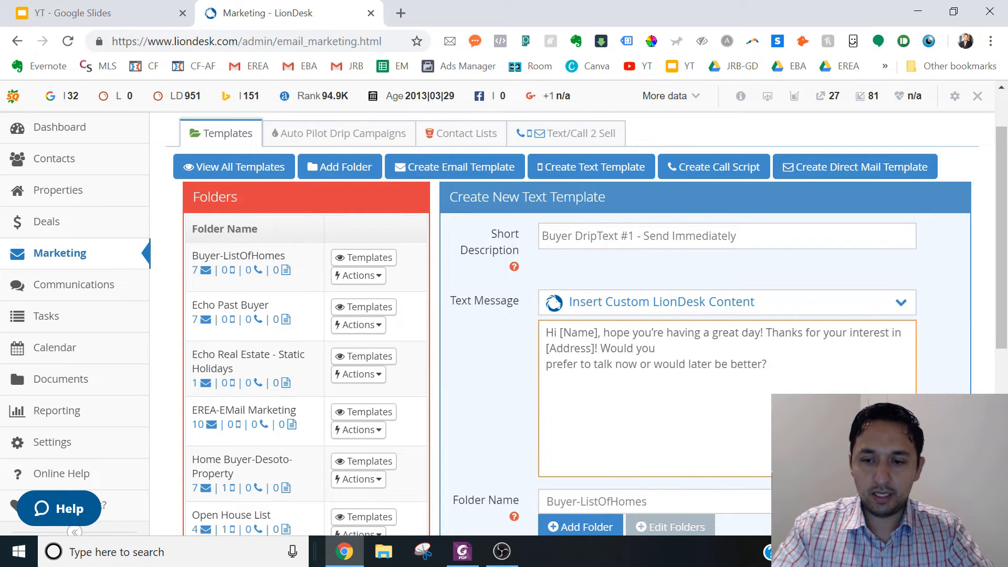
key("BackSpace")
key("BackSpace")
key("BackSpace")
key("BackSpace")
key("BackSpace")
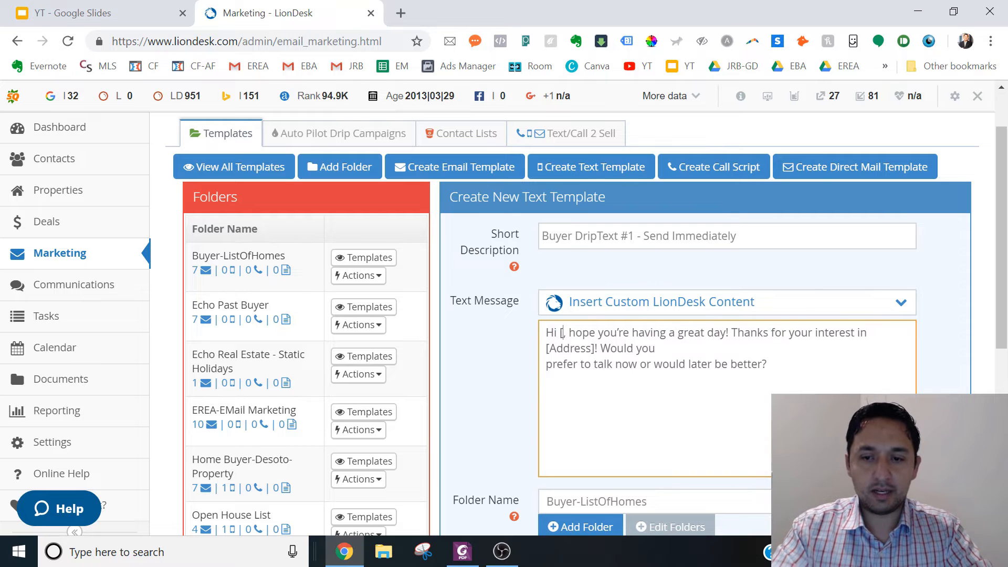
key("BackSpace")
left_click(615, 307)
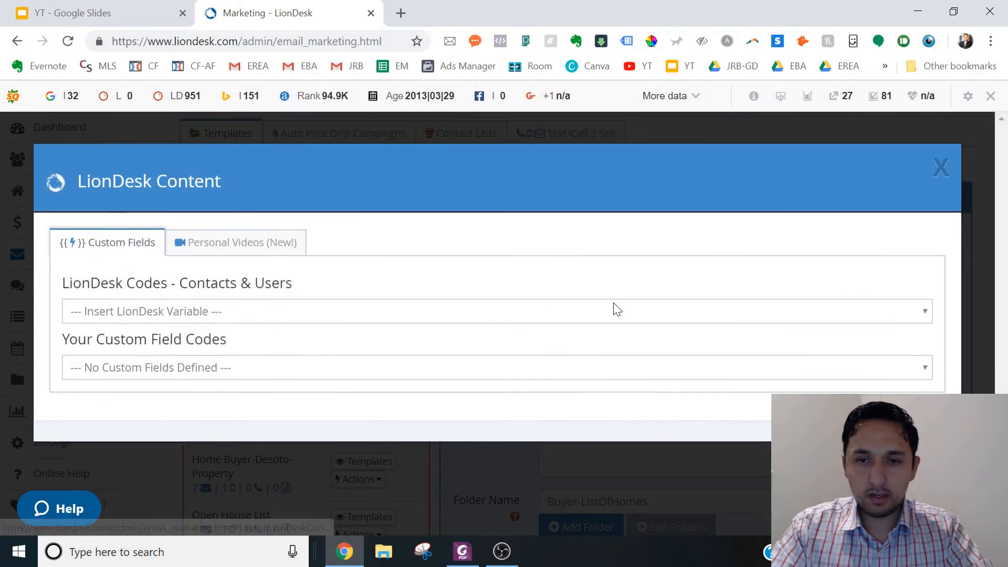
left_click(186, 322)
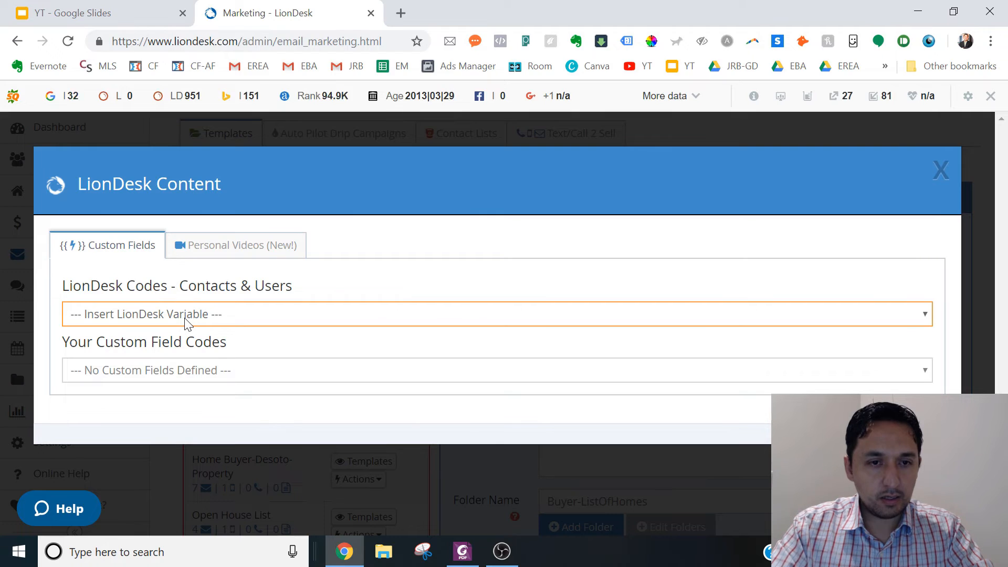
left_click(185, 321)
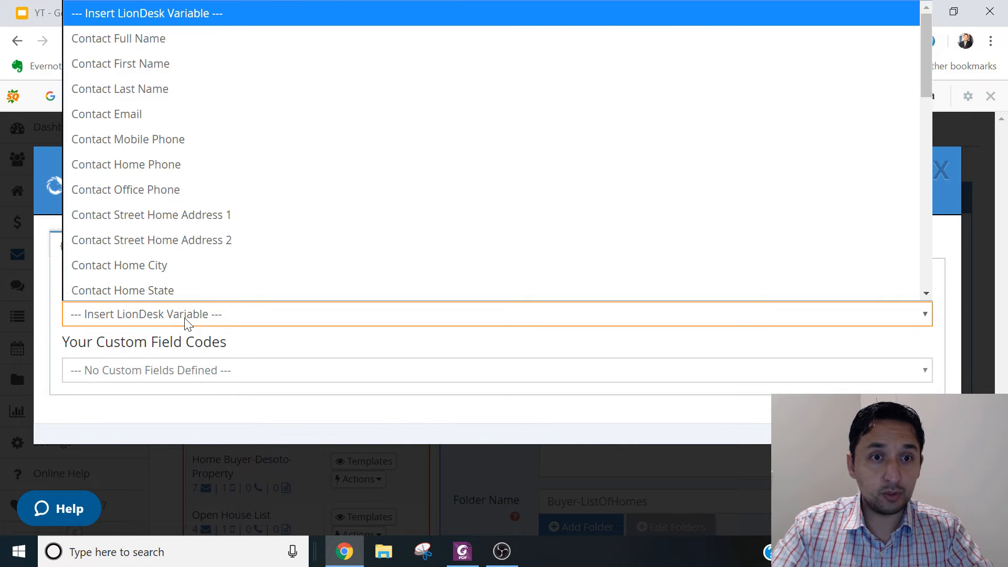
left_click(150, 64)
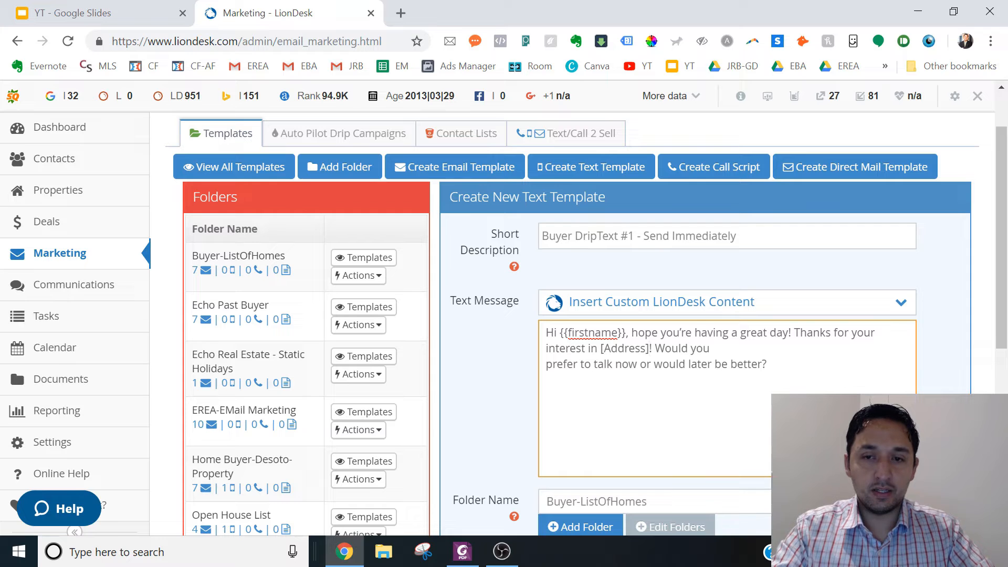
- Replace the [Address] placeholder with the Contact Street Home Address 1 variable and remove the line break before "prefer to talk now"
left_click_drag(651, 348, 601, 349)
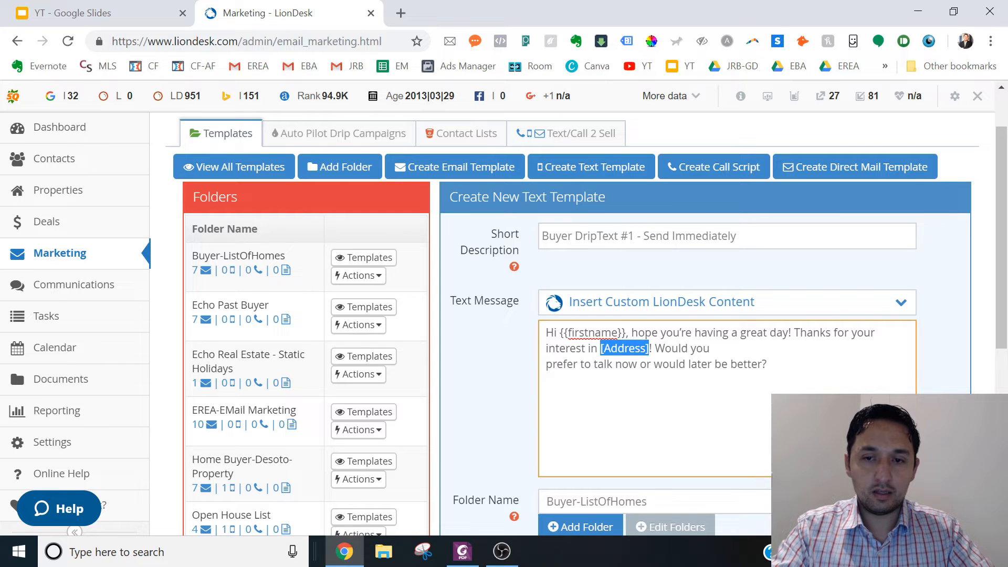
left_click(619, 304)
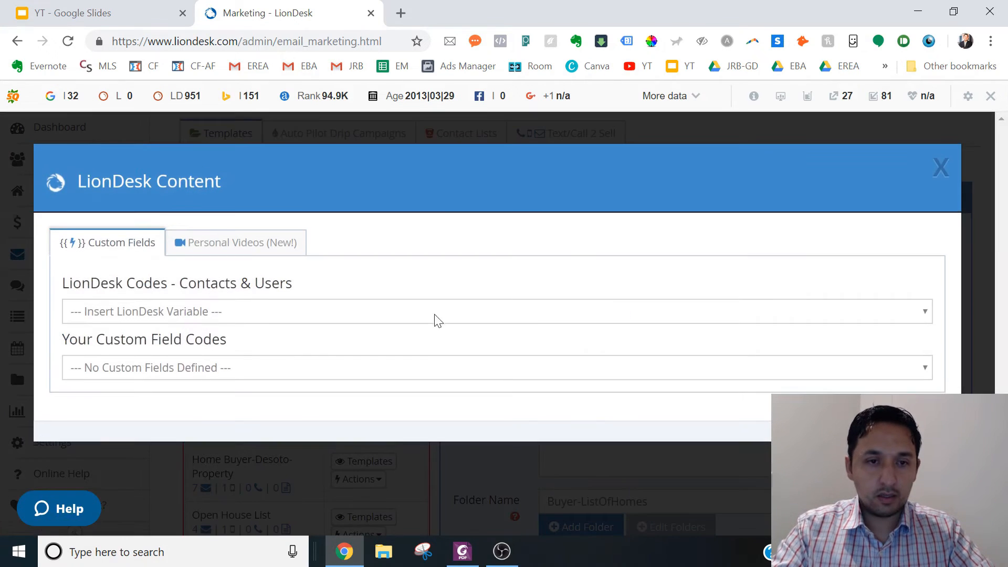
left_click(231, 315)
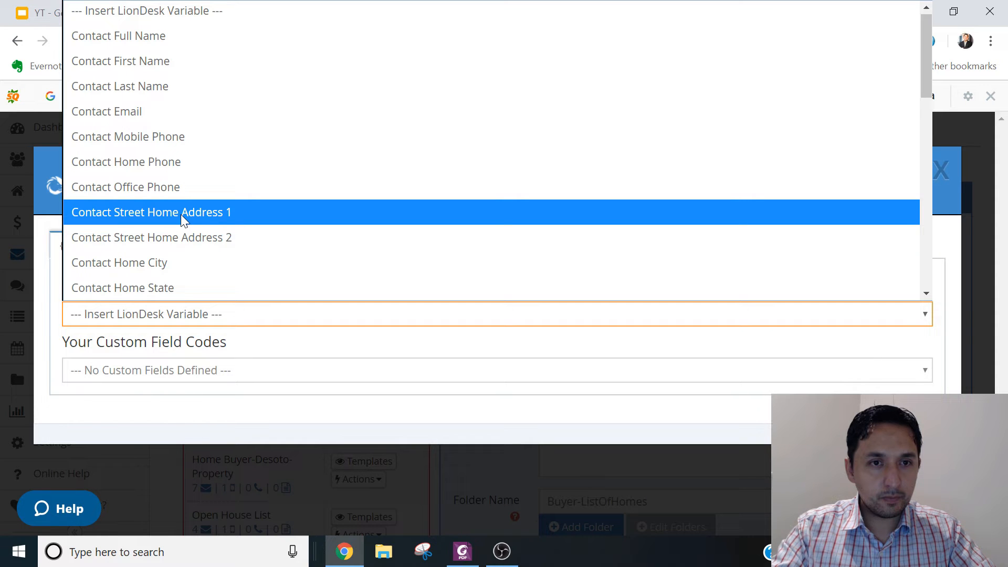
left_click(181, 214)
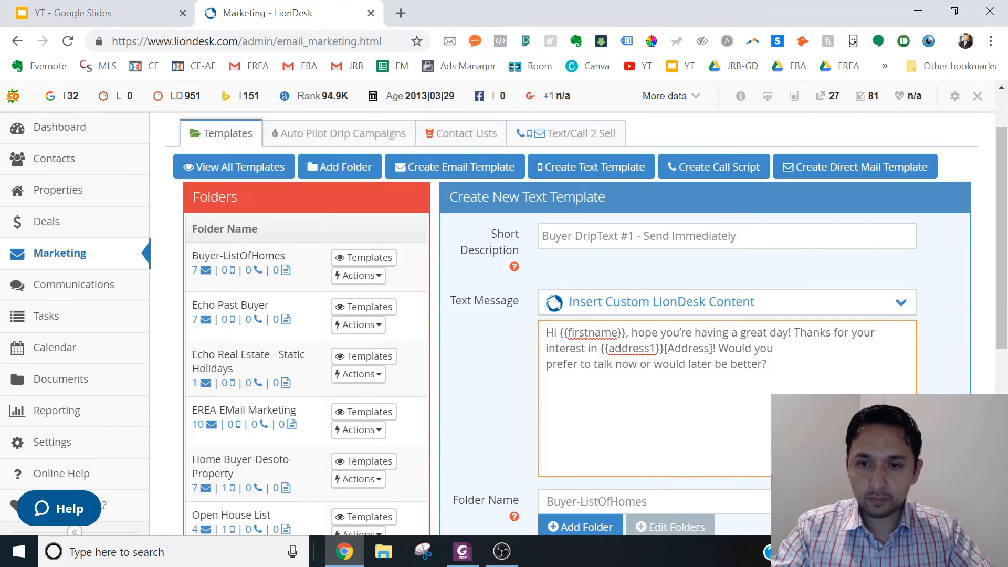
key("Delete")
key("Delete")
key("Delete")
key("Delete")
key("Delete")
key("Delete")
key("Delete")
key("Delete")
key("Delete")
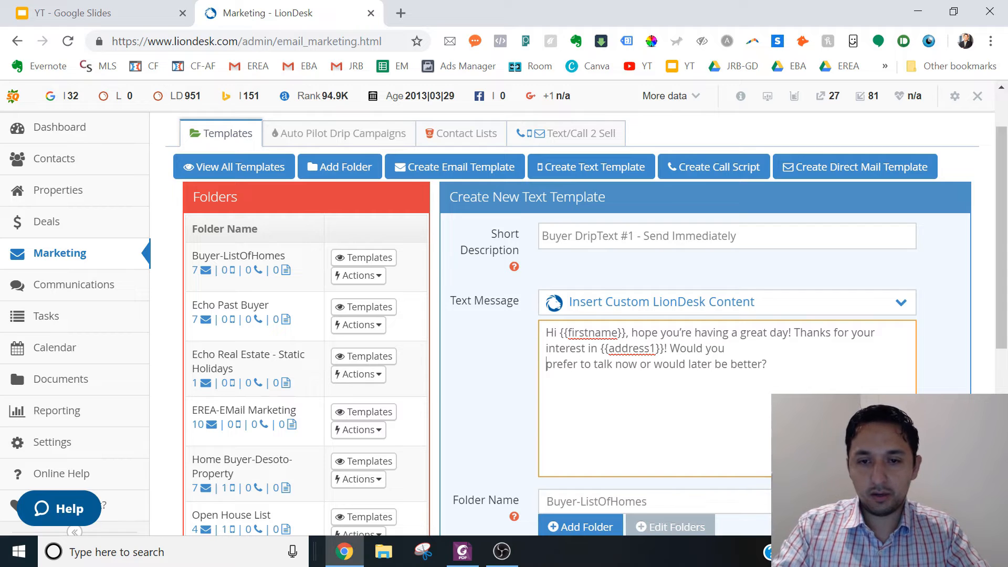
key("Delete")
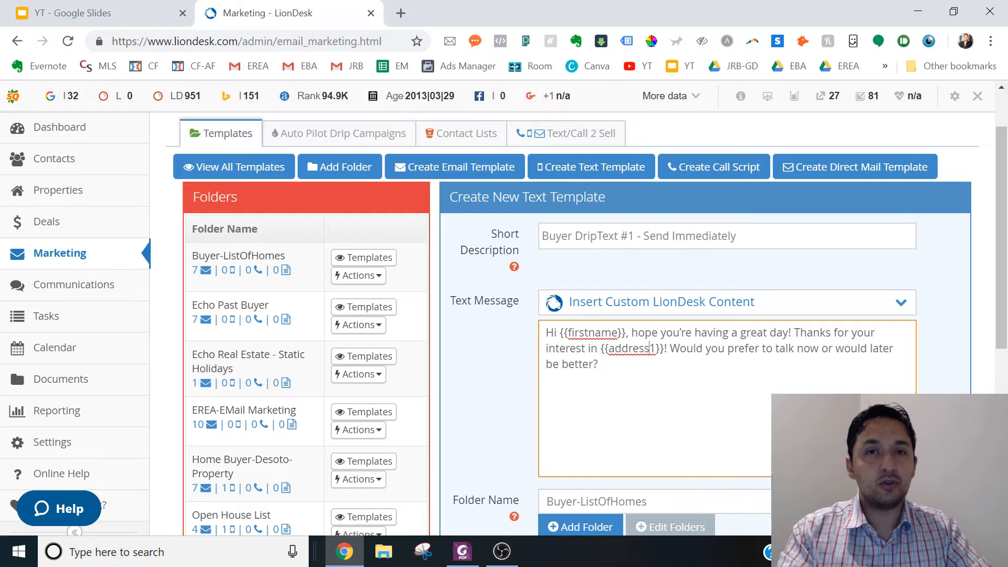
left_click(660, 308)
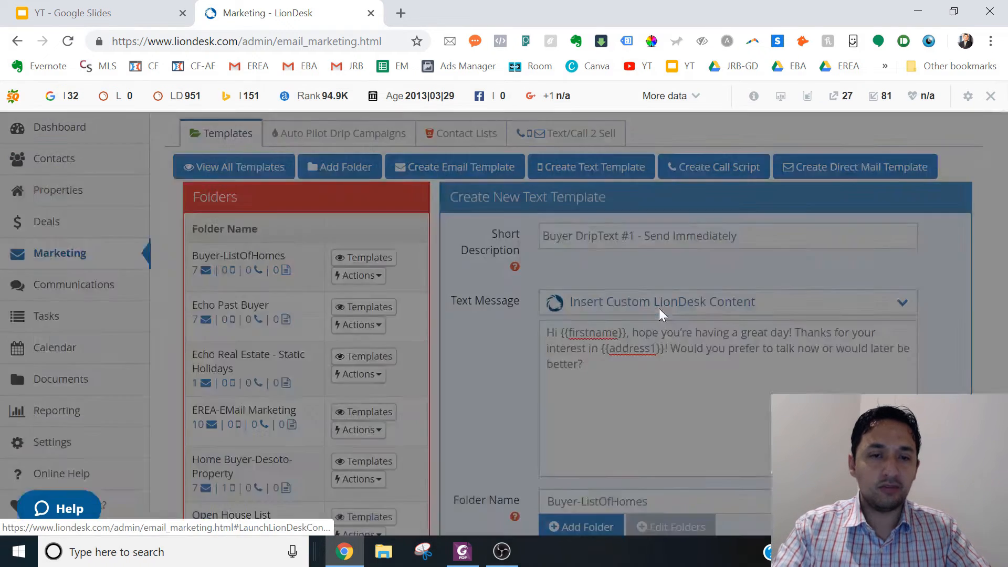
left_click(153, 322)
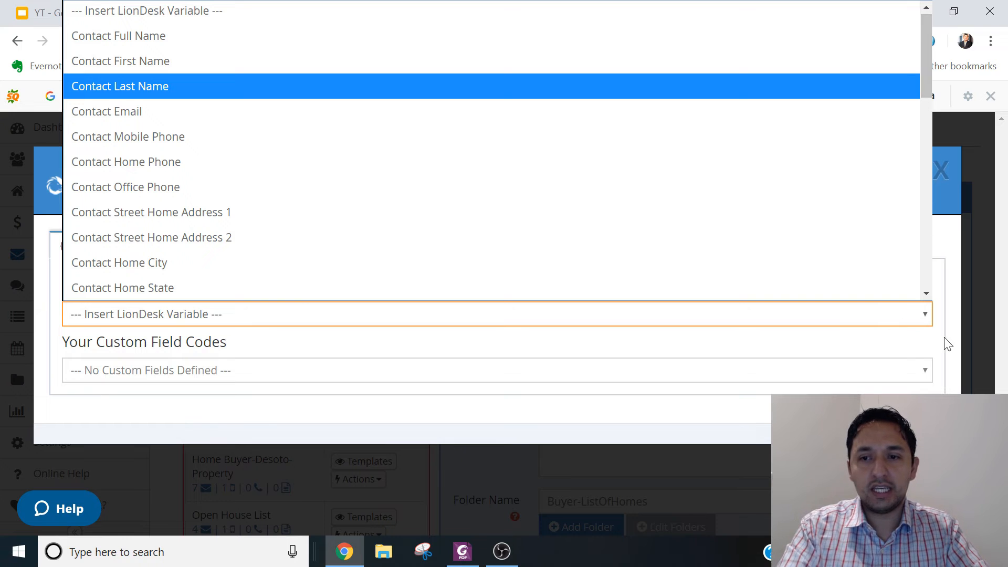
left_click(945, 409)
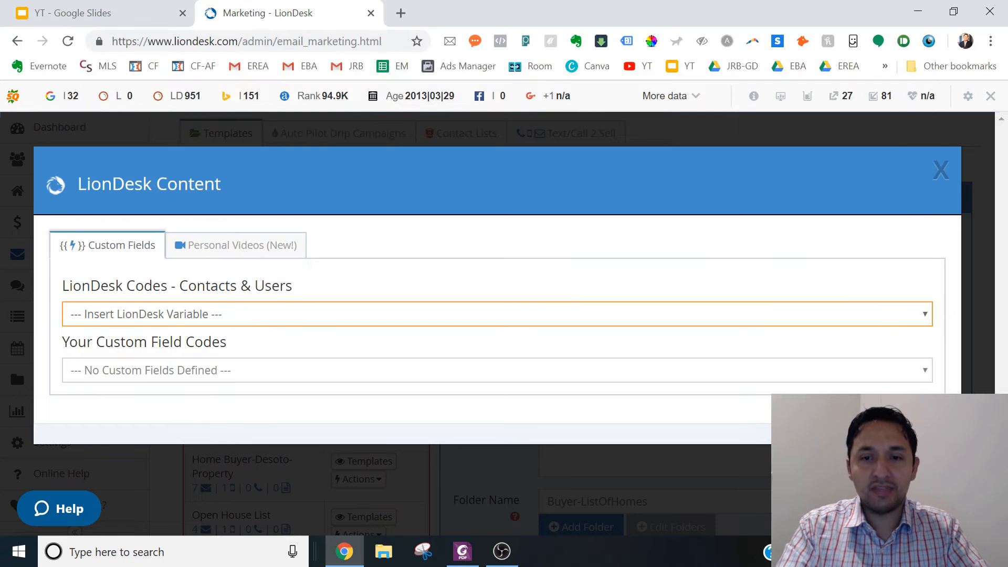
left_click(940, 170)
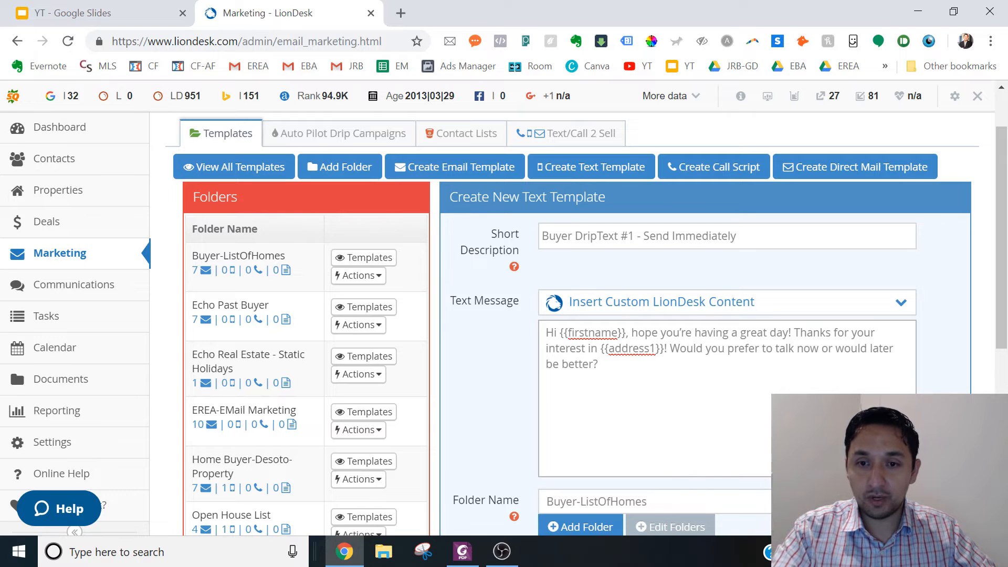
- Replace the {{address1}} variable in the text message with the words "our property", keeping the exclamation mark
left_click(665, 348)
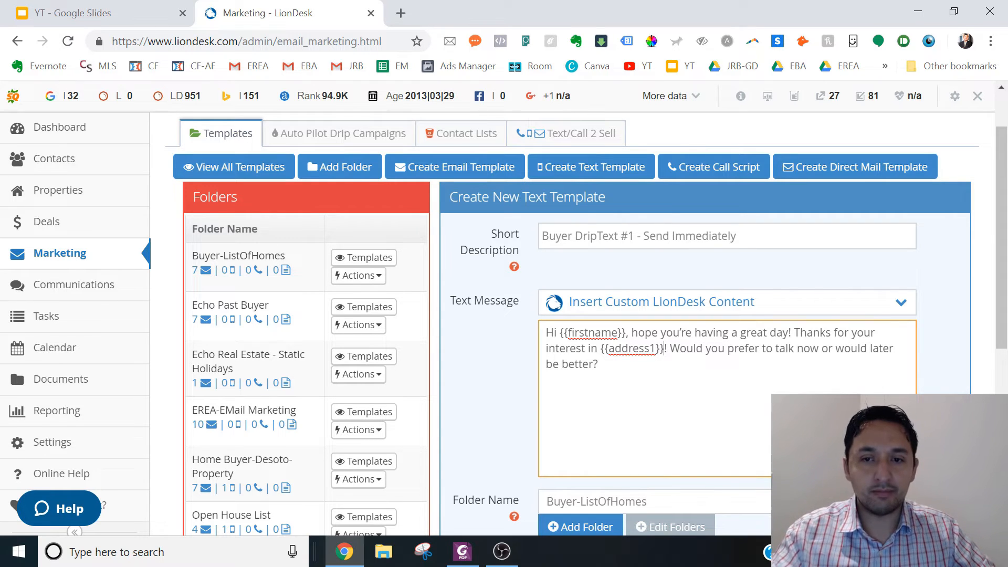
key("BackSpace")
key("BackSpace")
key("BackSpace")
key("BackSpace")
key("BackSpace")
key("BackSpace")
key("BackSpace")
key("BackSpace")
key("BackSpace")
key("BackSpace")
key("BackSpace")
key("BackSpace")
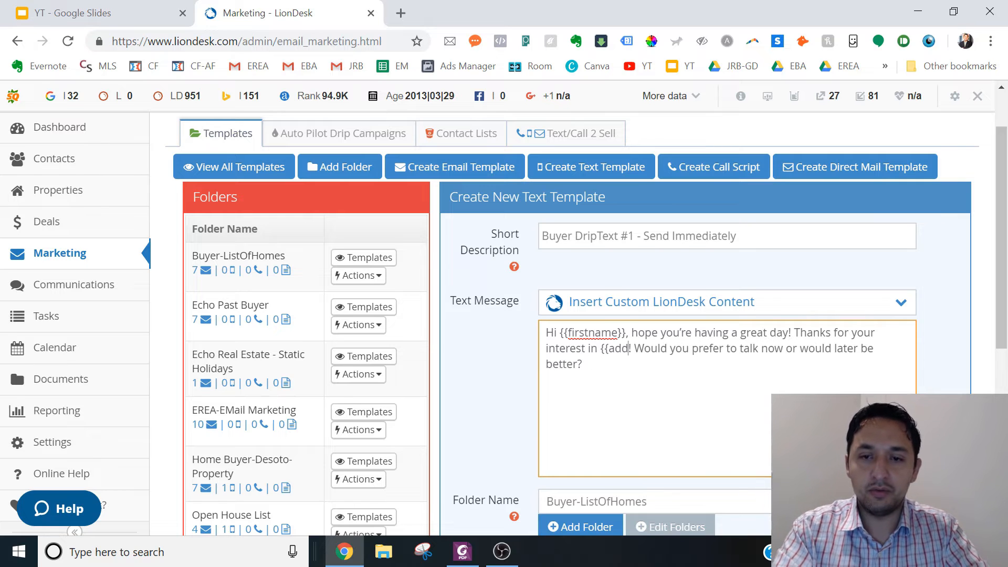
type("our pro")
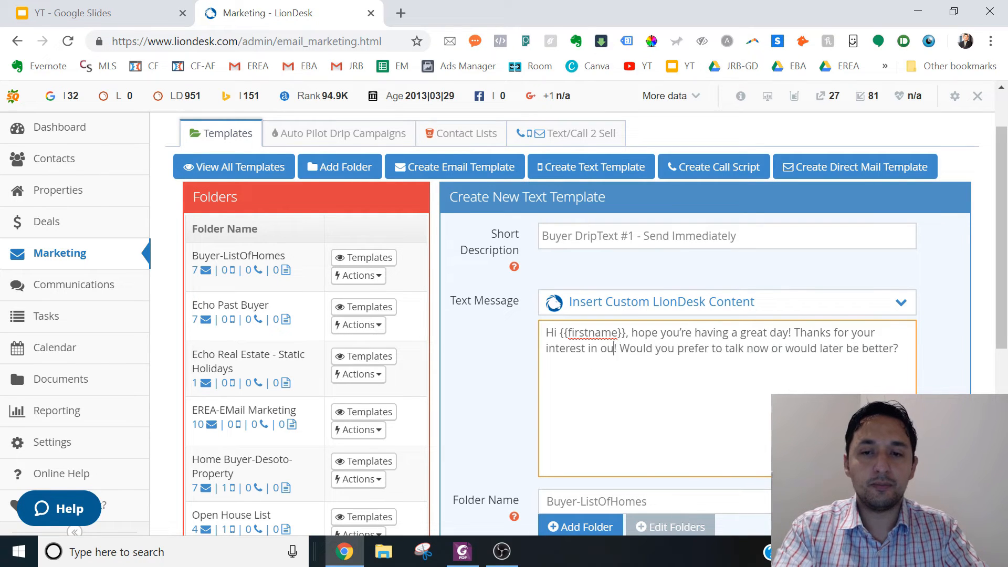
type("perty")
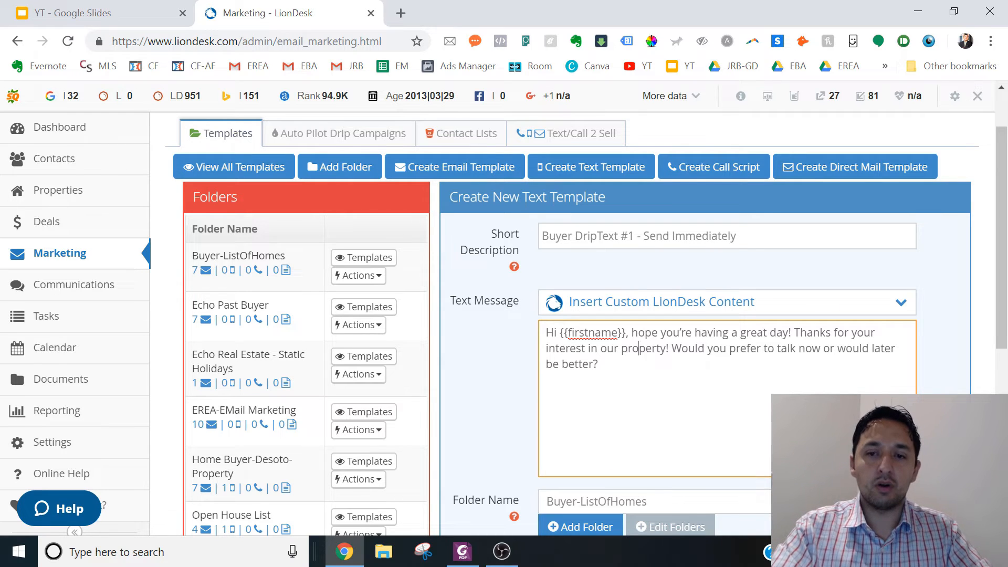
double_click(639, 348)
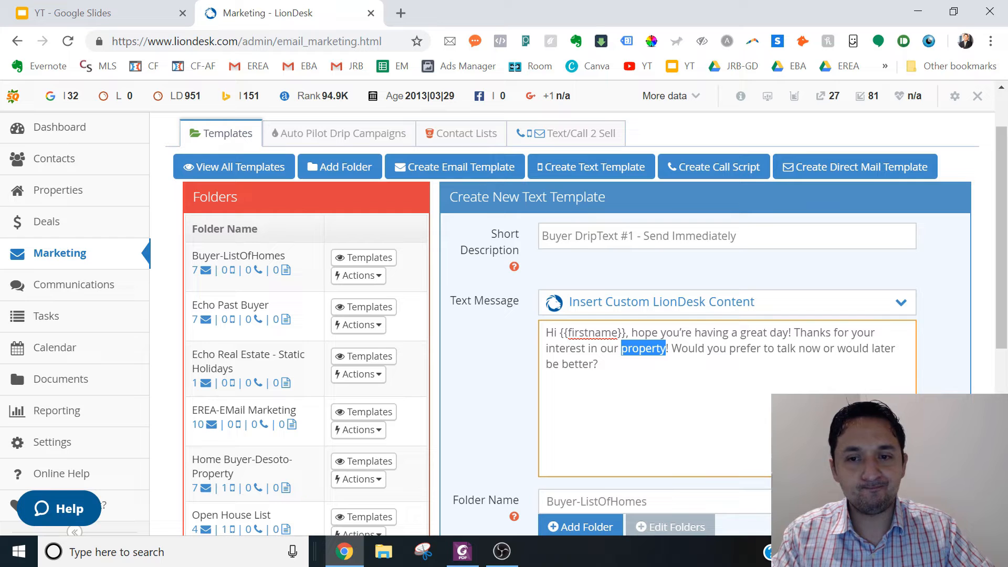
left_click(946, 420)
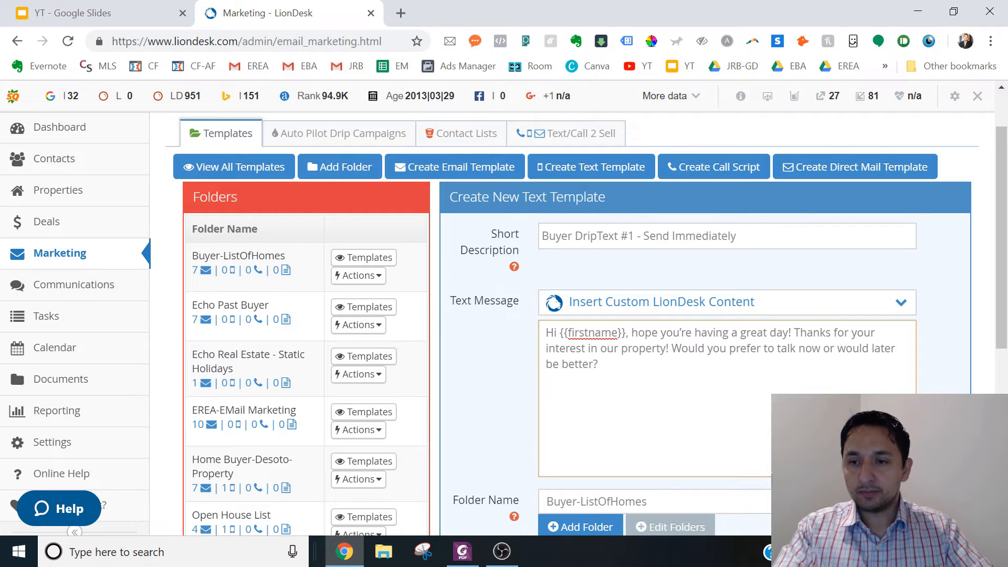
- Assign the text template to the Test Buyer Drip Campaign folder and save it
left_click_drag(1001, 336, 1001, 418)
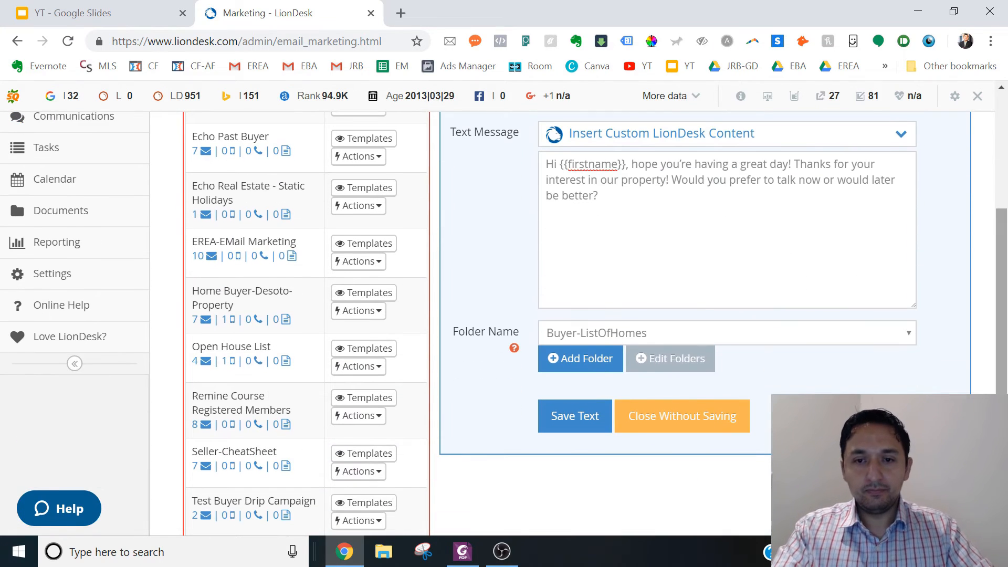
left_click(563, 339)
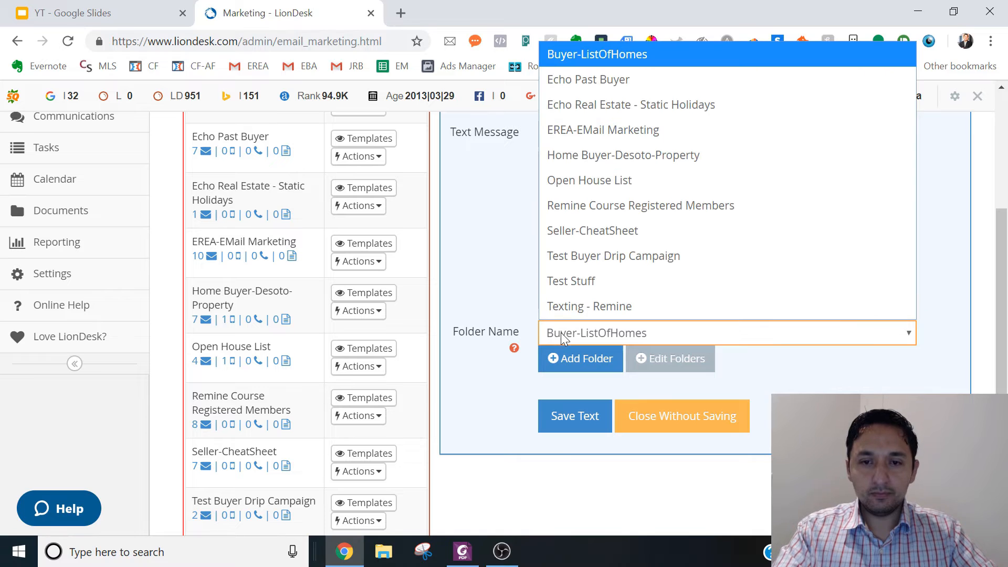
left_click(603, 256)
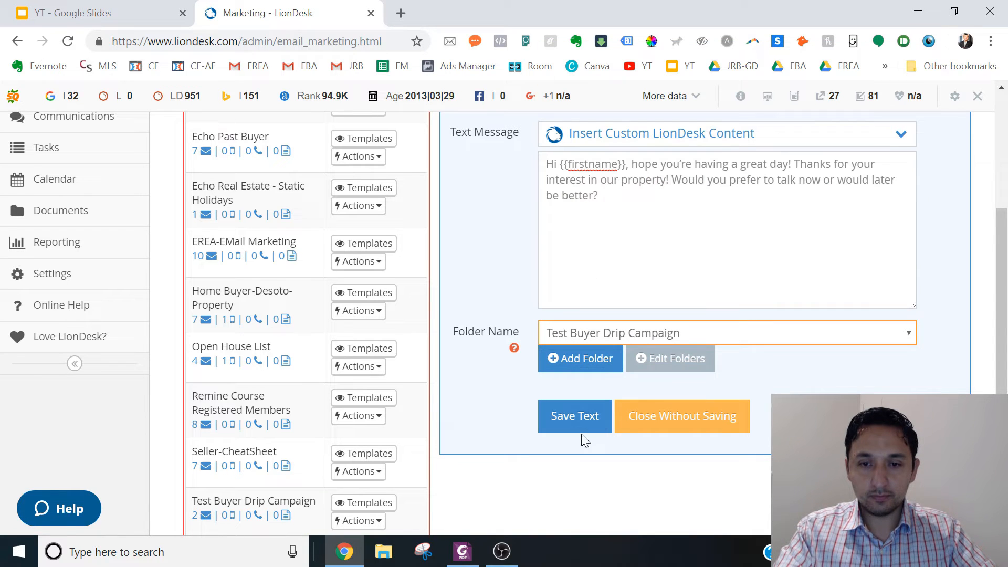
left_click(577, 420)
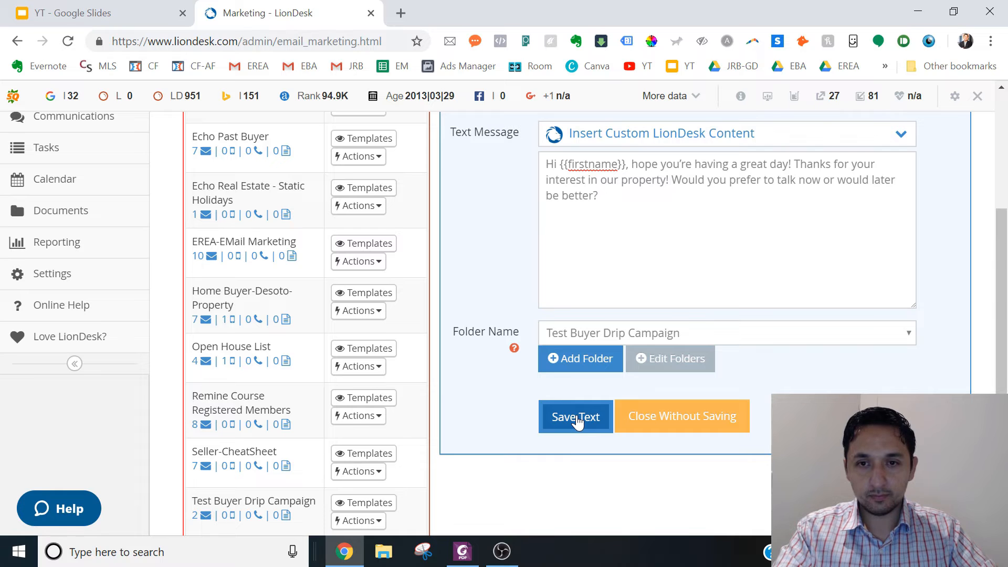
left_click(576, 420)
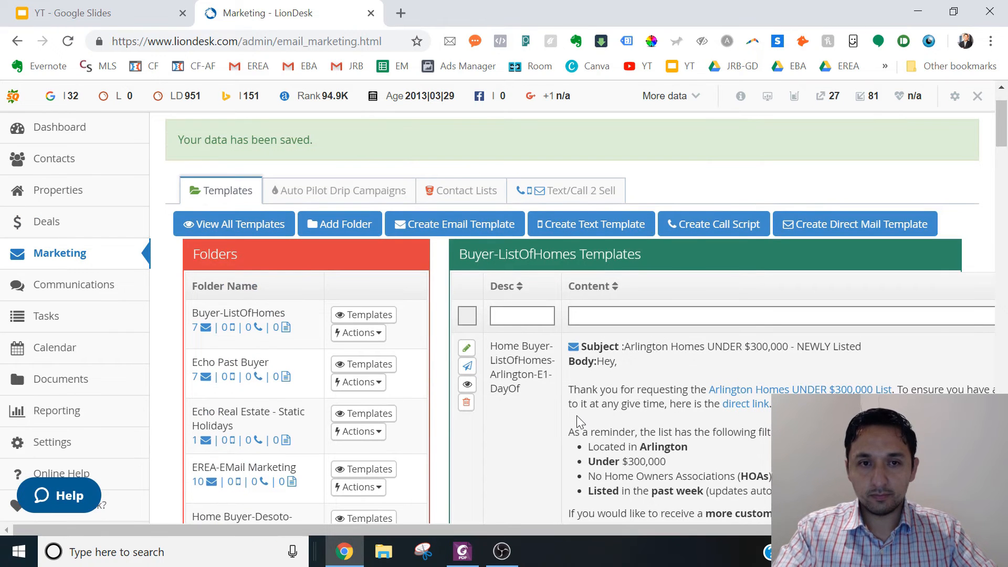
- Show the templates stored in the Test Buyer Drip Campaign folder
right_click(1006, 185)
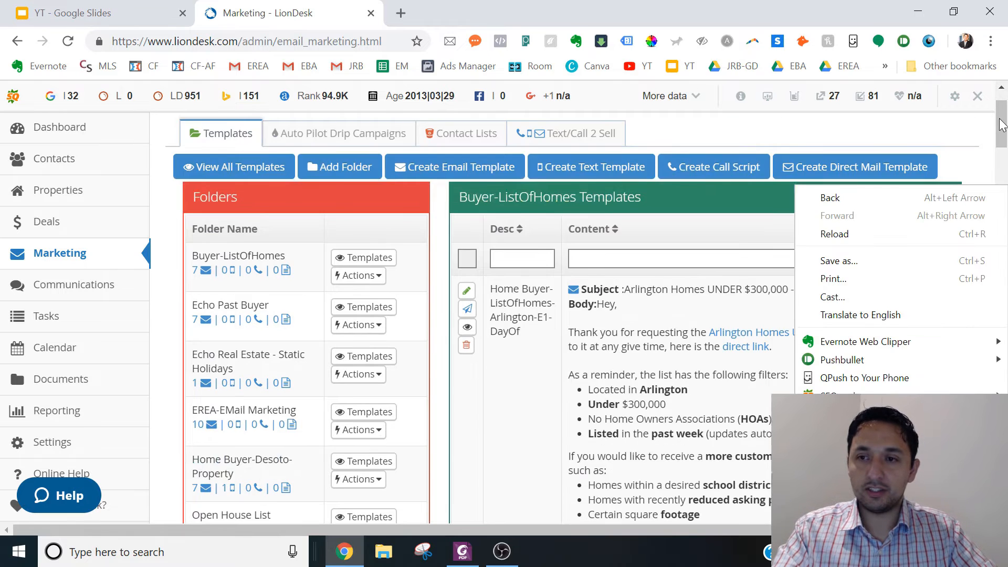
left_click_drag(1001, 124, 1000, 165)
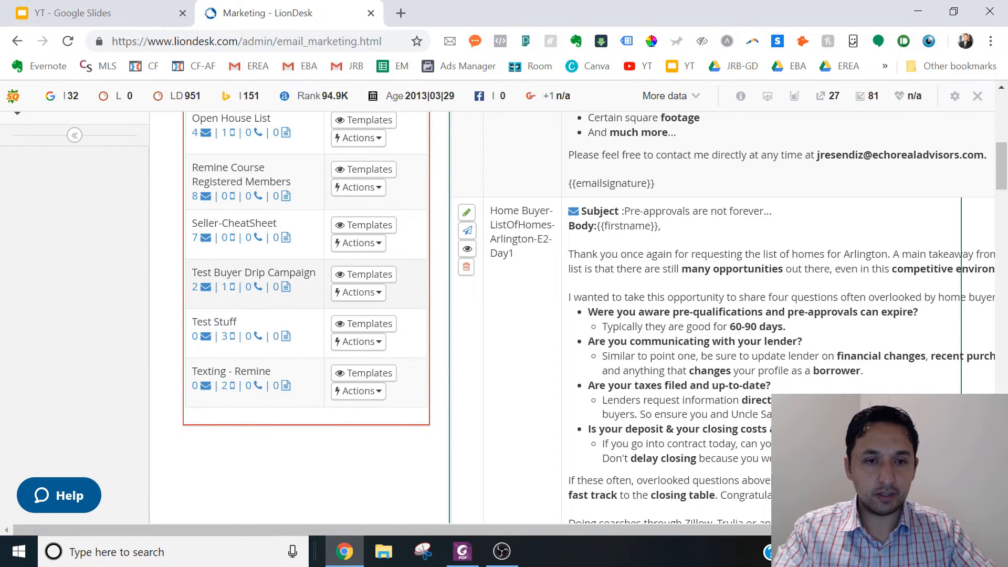
left_click(350, 275)
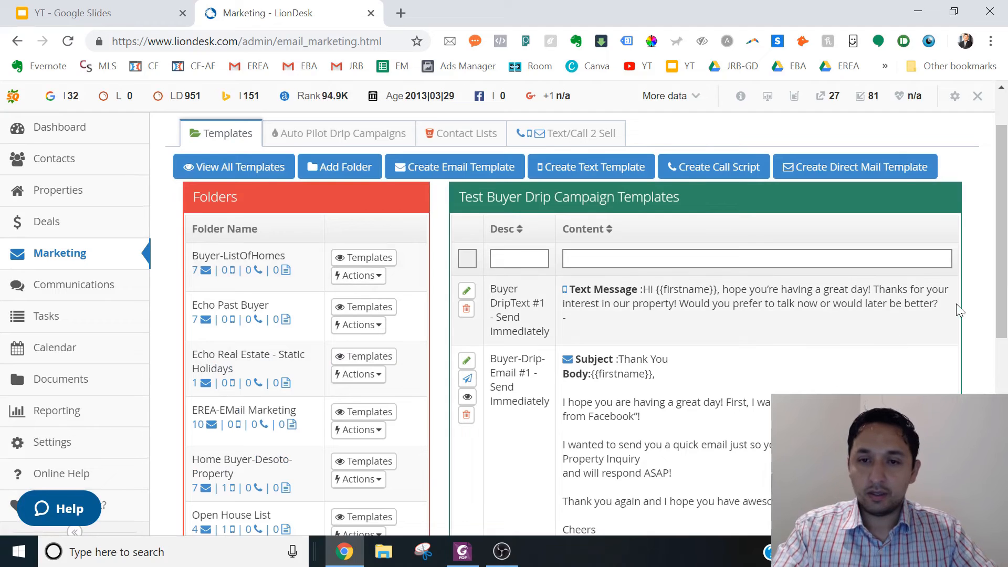
- Look over the stored buyer drip templates, and switch to Foxit PhantomPDF to read Text #2 and the important first-day section
left_click_drag(1001, 307, 1001, 336)
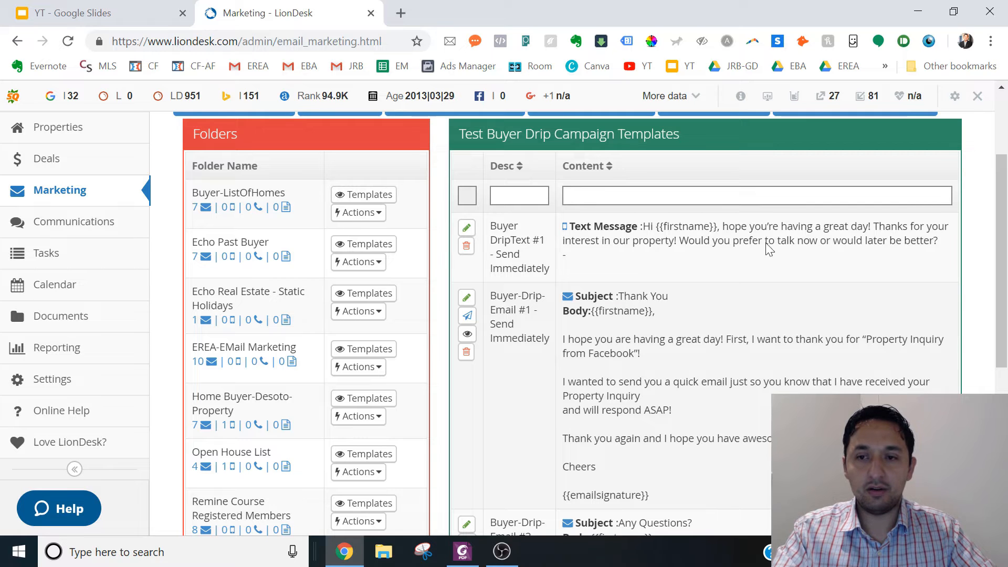
scroll(551, 366, "down", 4)
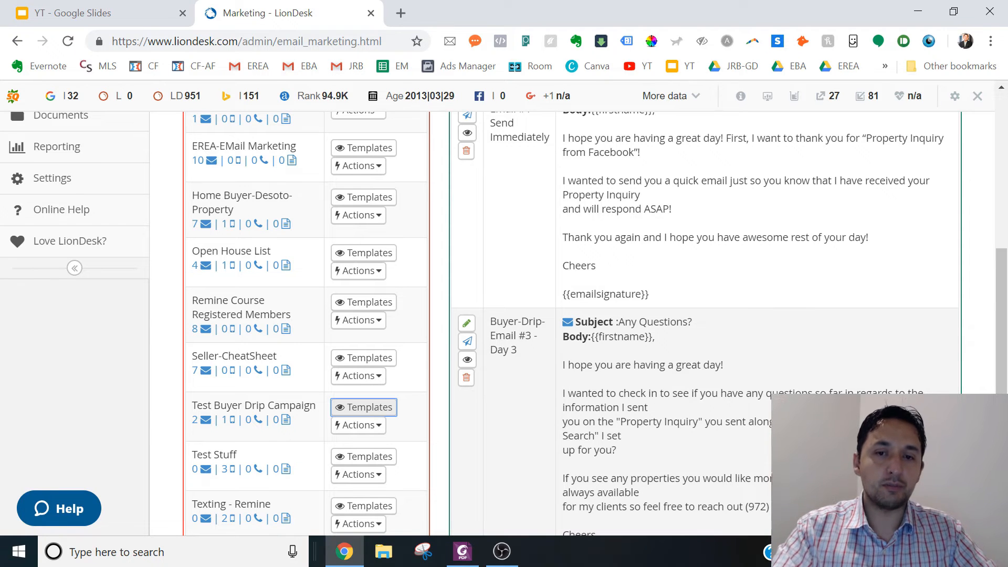
left_click(462, 551)
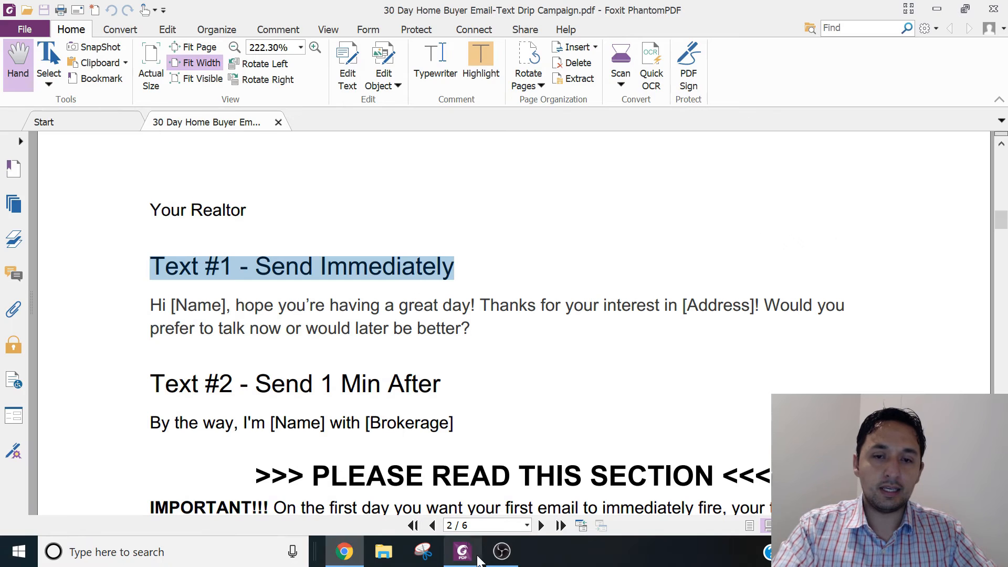
left_click(385, 447)
scroll(384, 446, "down", 5)
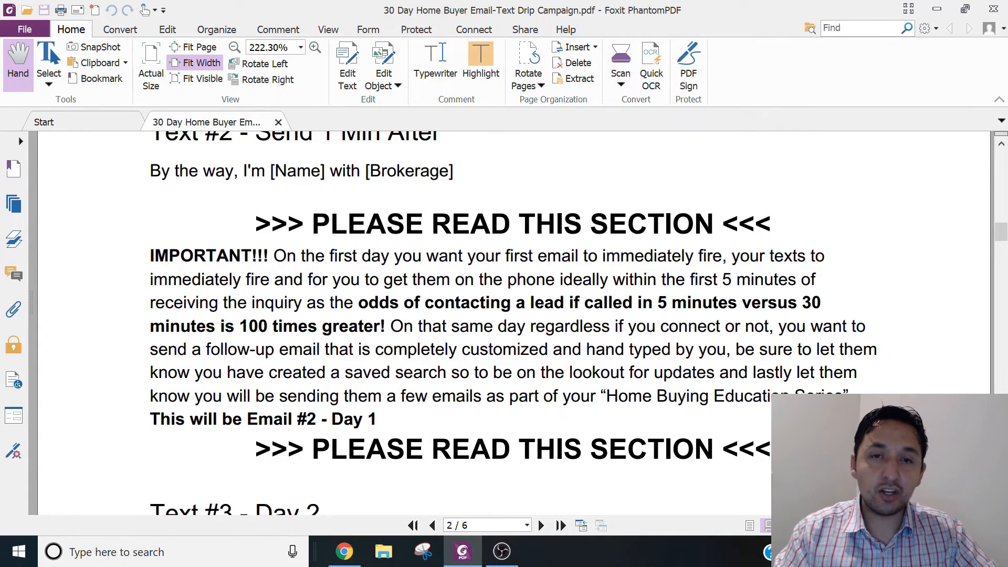
mouse_move(343, 560)
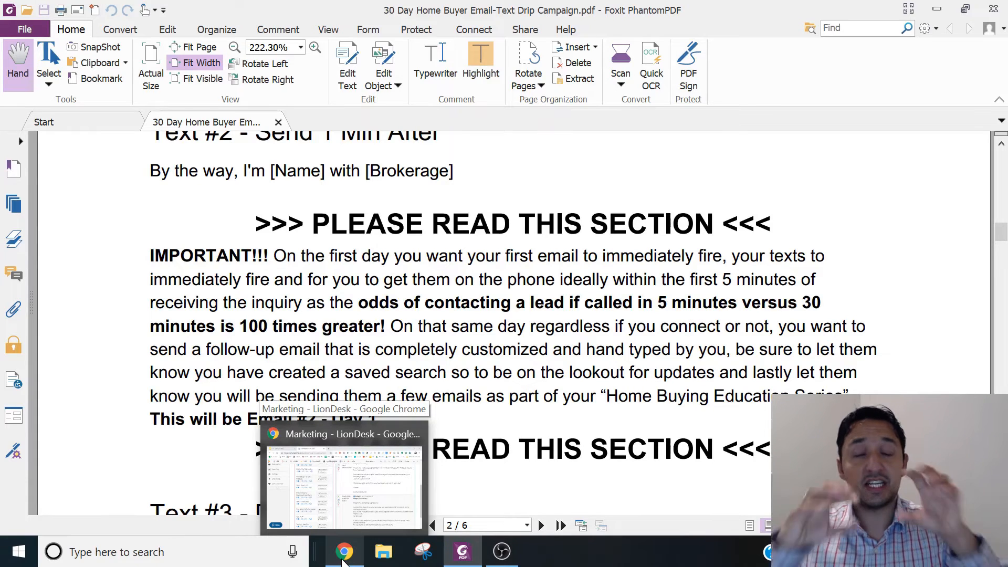
left_click(342, 559)
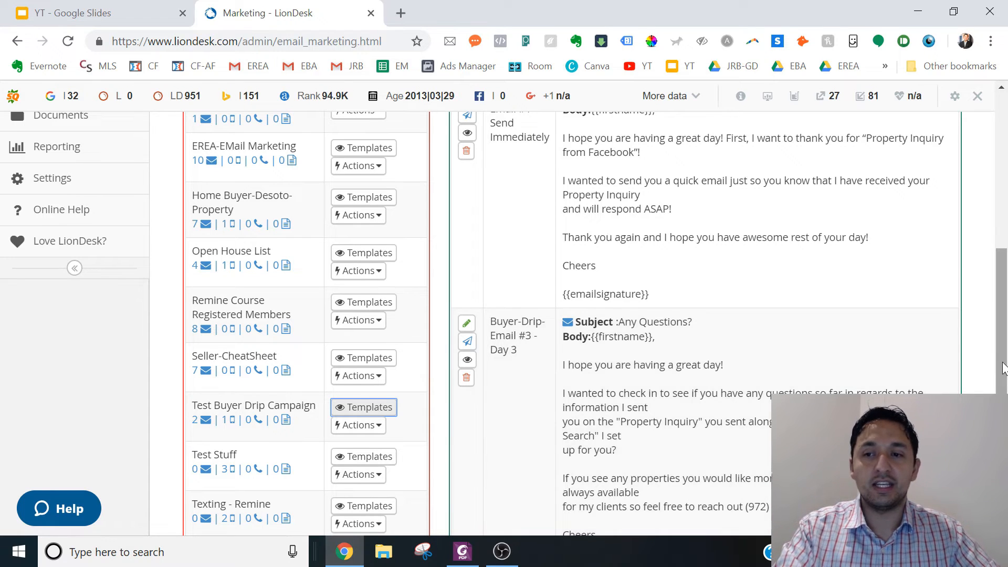
left_click_drag(1002, 365, 1004, 242)
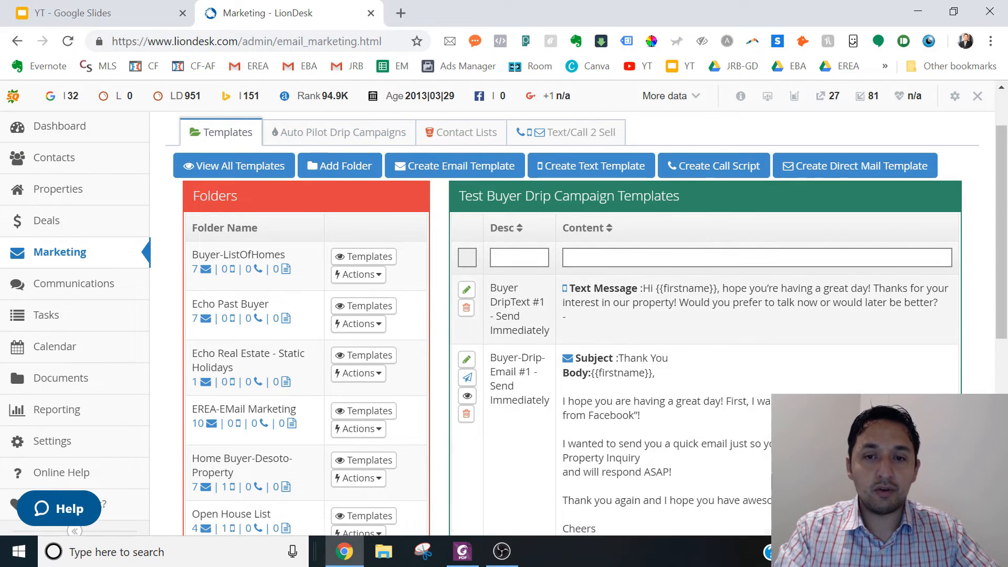
- Review the remaining PDF scripts in Foxit PhantomPDF, from Email #9 - Day 30 back to Email #4 - Day 6
left_click(462, 551)
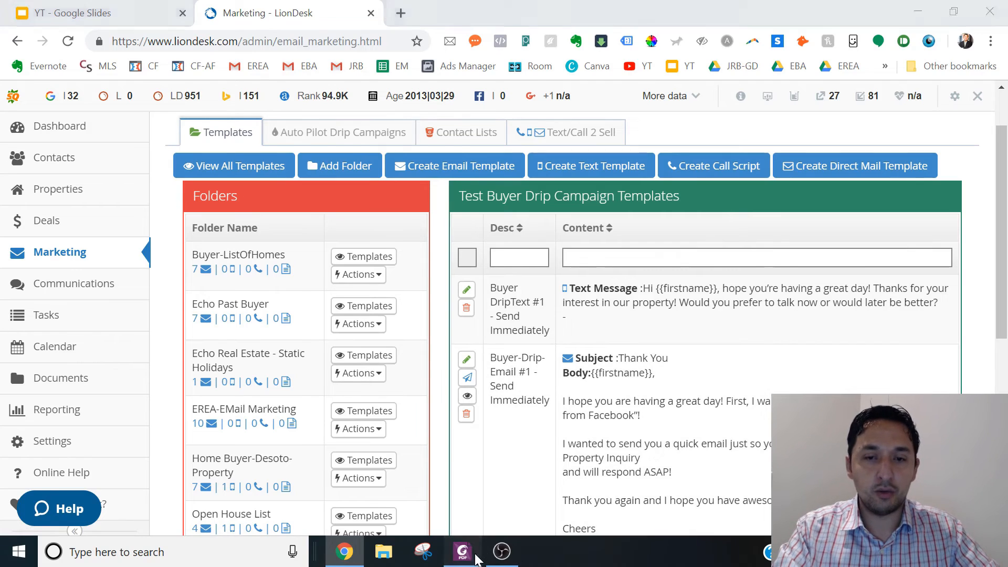
left_click_drag(1001, 234, 1003, 430)
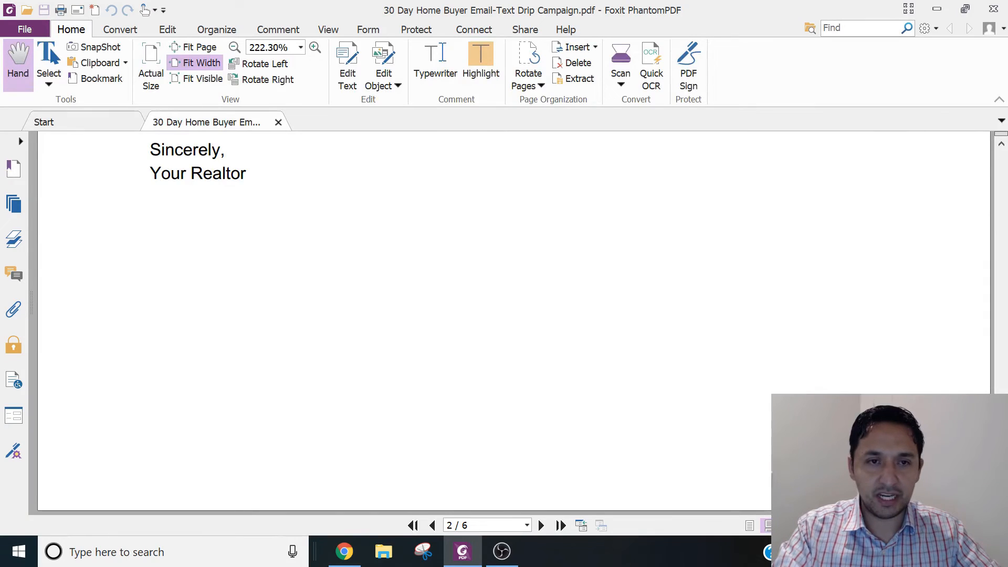
left_click_drag(1003, 486, 1003, 468)
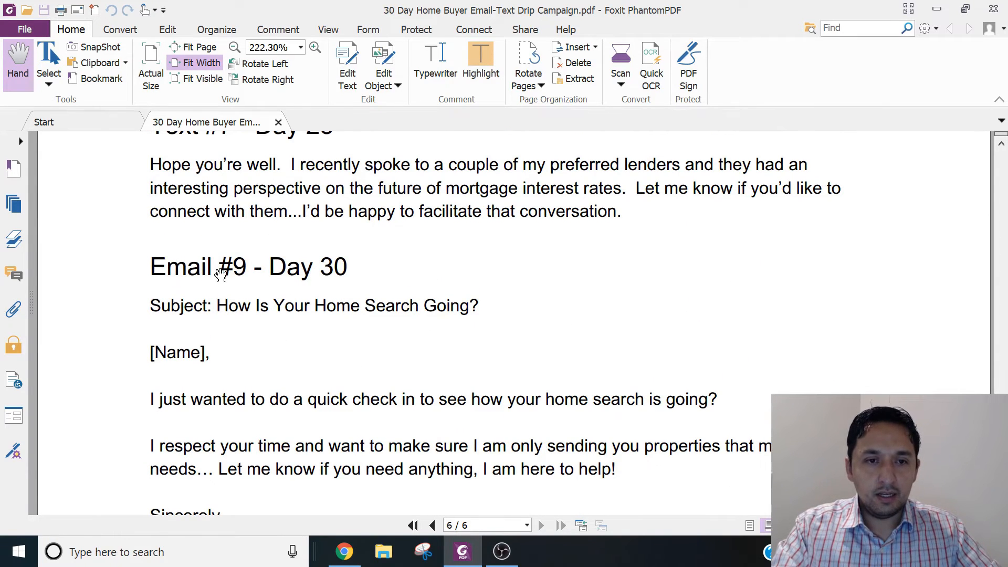
mouse_move(1003, 468)
left_mouse_down()
mouse_move(1002, 453)
mouse_move(1002, 461)
left_mouse_up()
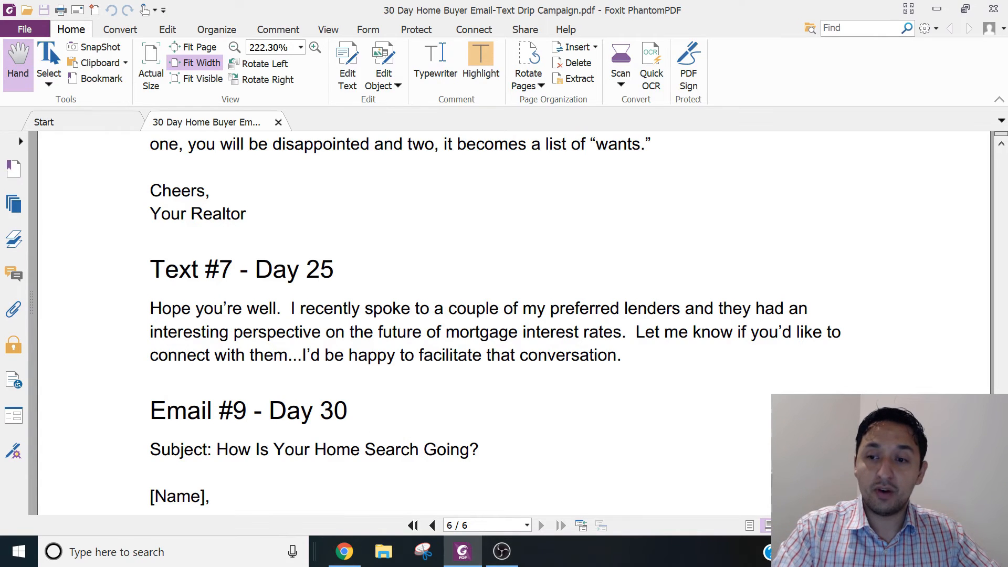
scroll(504, 323, "up", 15)
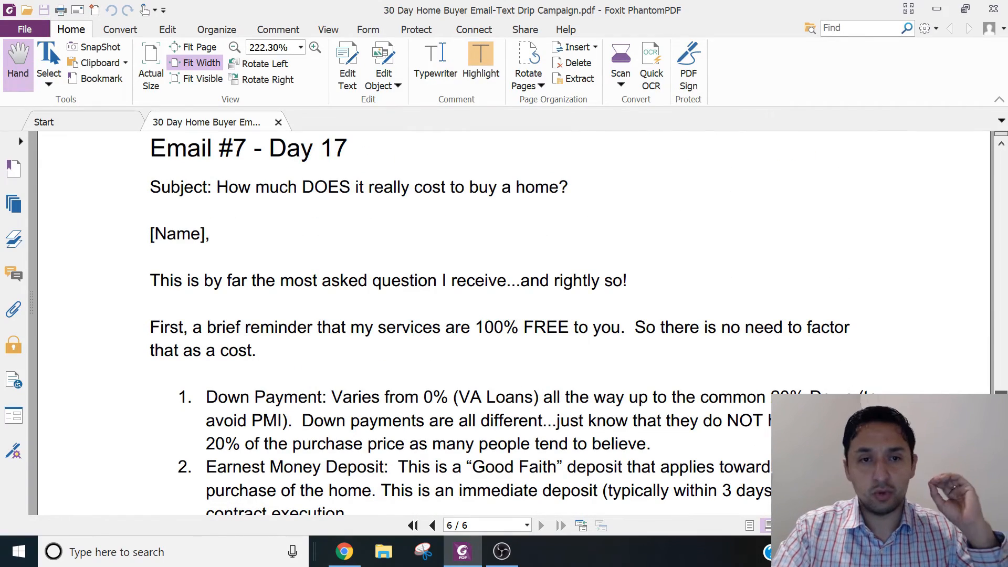
left_click_drag(996, 395, 990, 342)
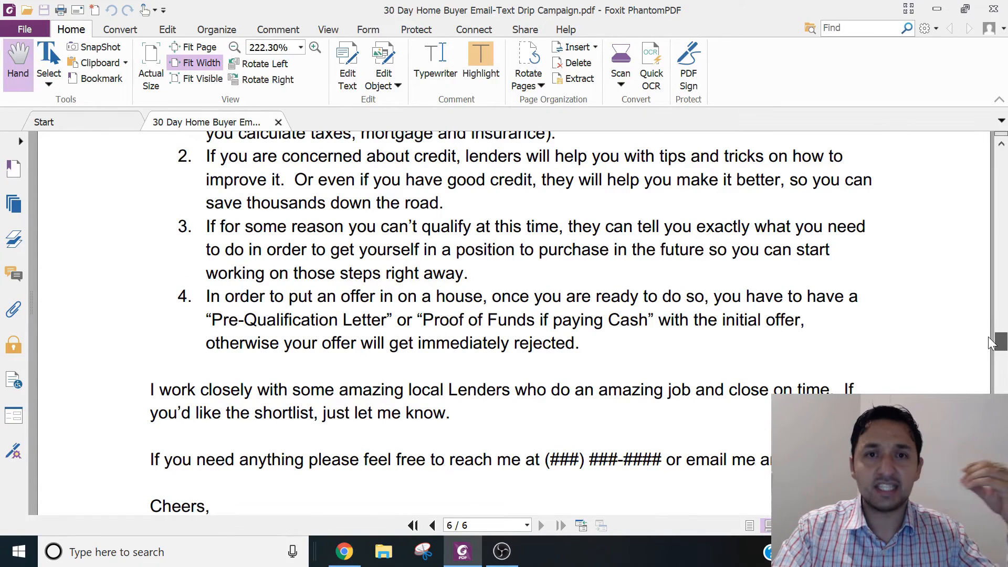
left_click_drag(990, 343, 981, 292)
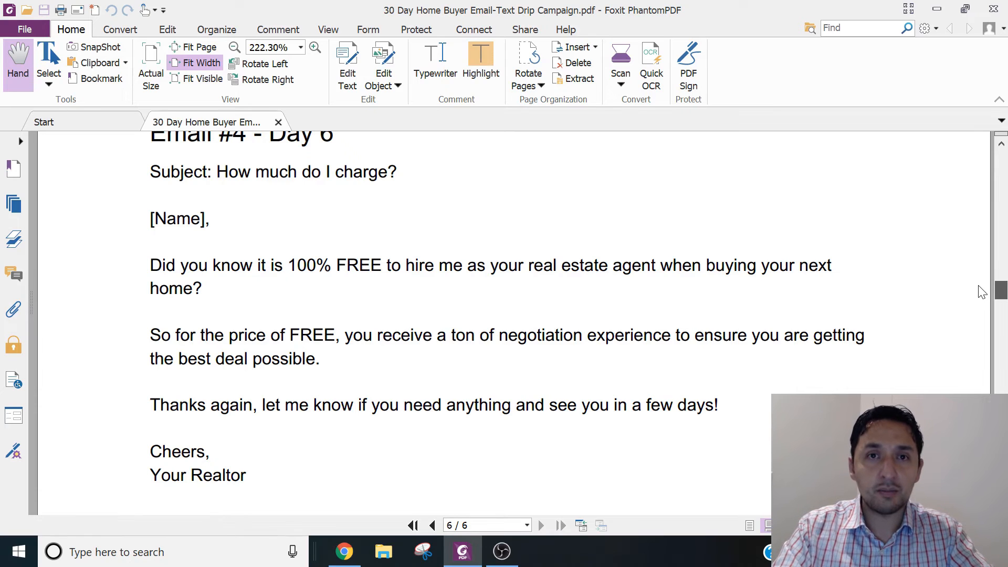
left_click_drag(981, 292, 979, 292)
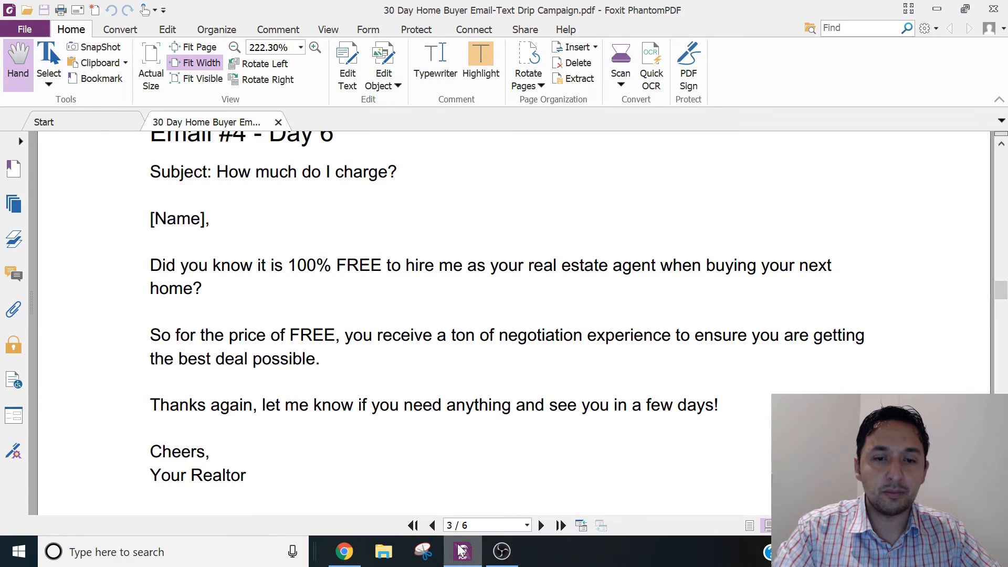
- Switch back to LionDesk in Chrome and show the Auto Pilot drip campaigns
left_click(349, 560)
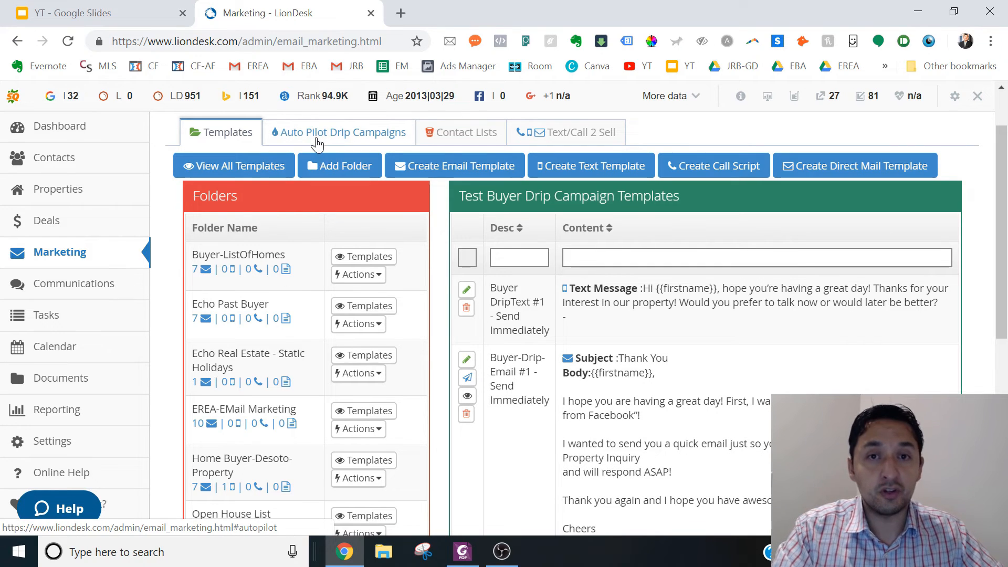
left_click(318, 141)
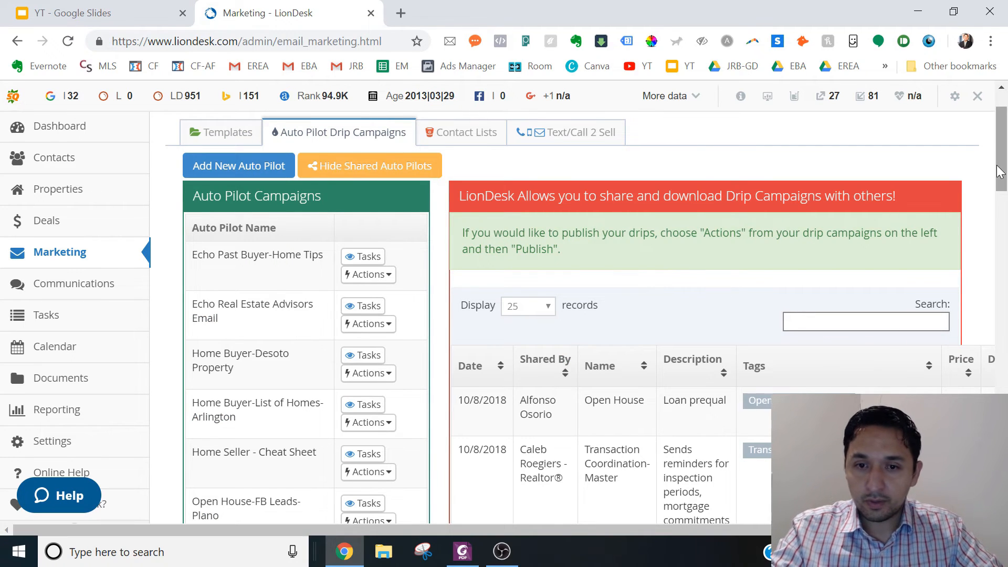
left_click_drag(999, 171, 986, 155)
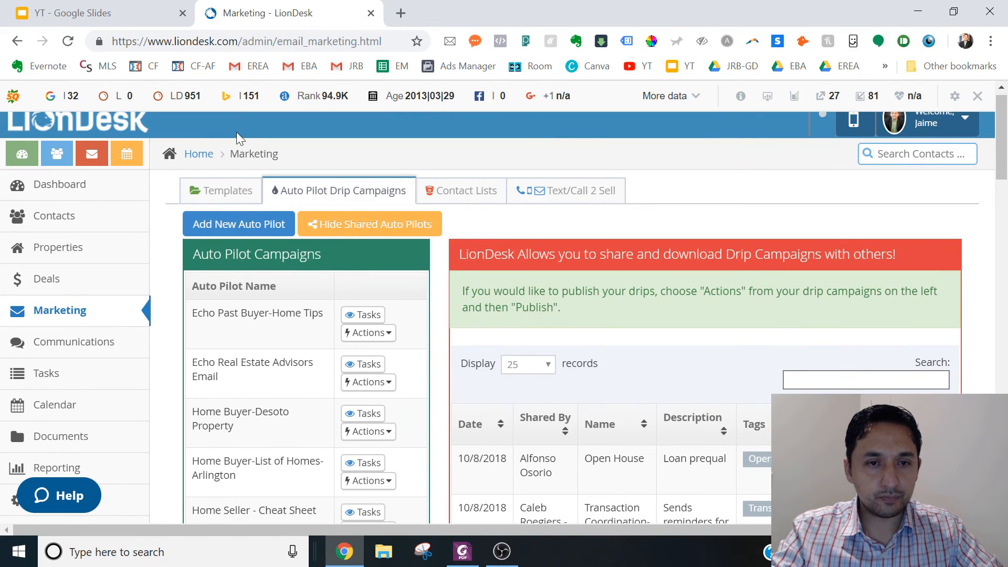
- Start a new auto pilot and enter "Text Buyer Drip Auto Pilot" as its name
left_click(238, 229)
left_click(379, 234)
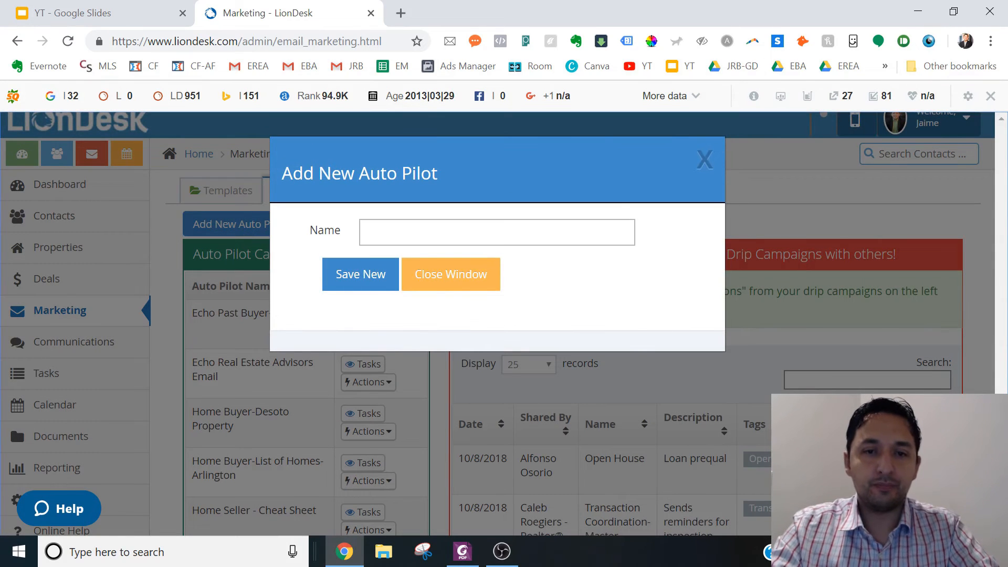
type("Te")
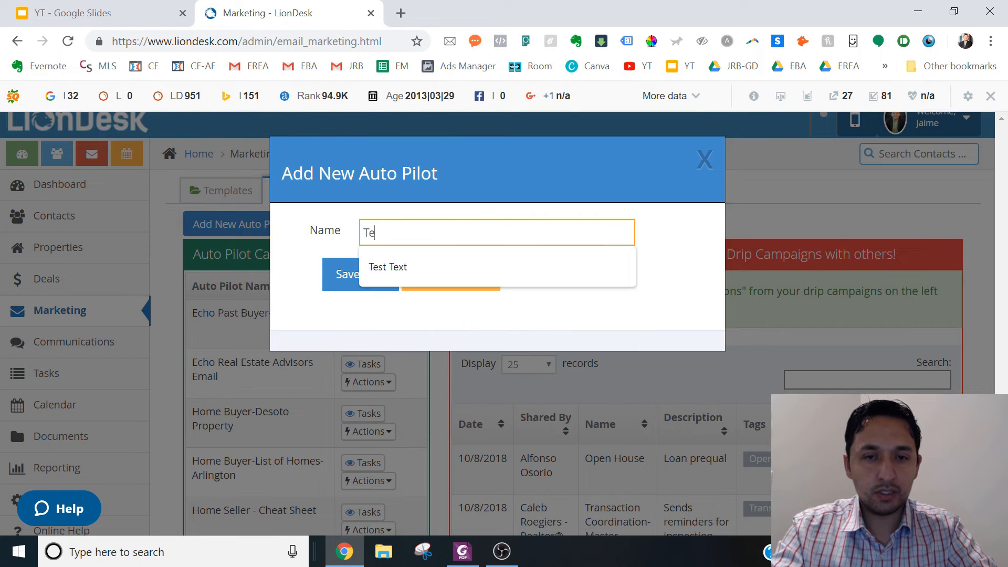
type("xt Buyer Drip P")
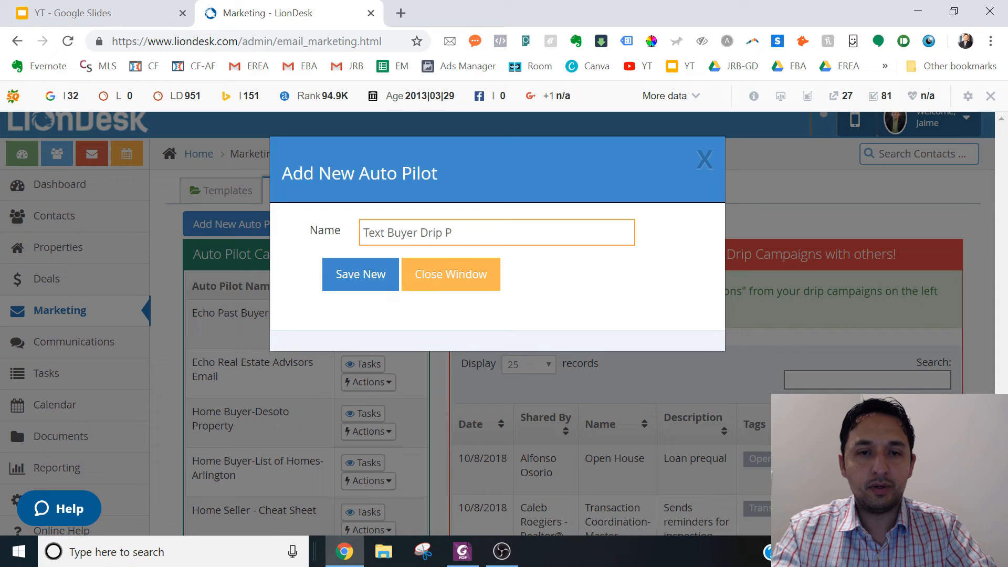
key("BackSpace")
type("Auto Pilot")
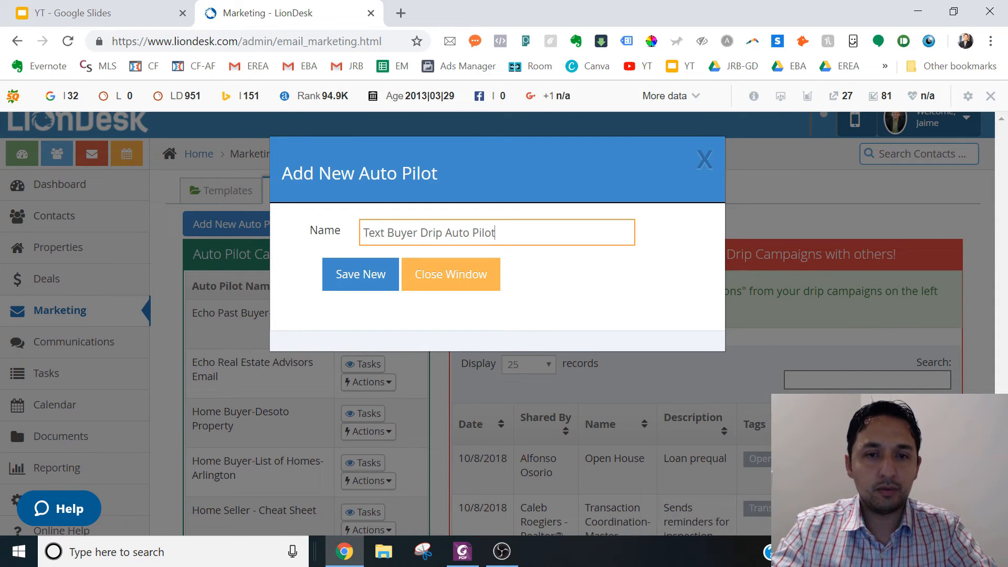
- Correct the new auto pilot's name to "Test Buyer Drip Auto Pilot" and save it
key("BackSpace")
key("BackSpace")
key("BackSpace")
key("BackSpace")
key("BackSpace")
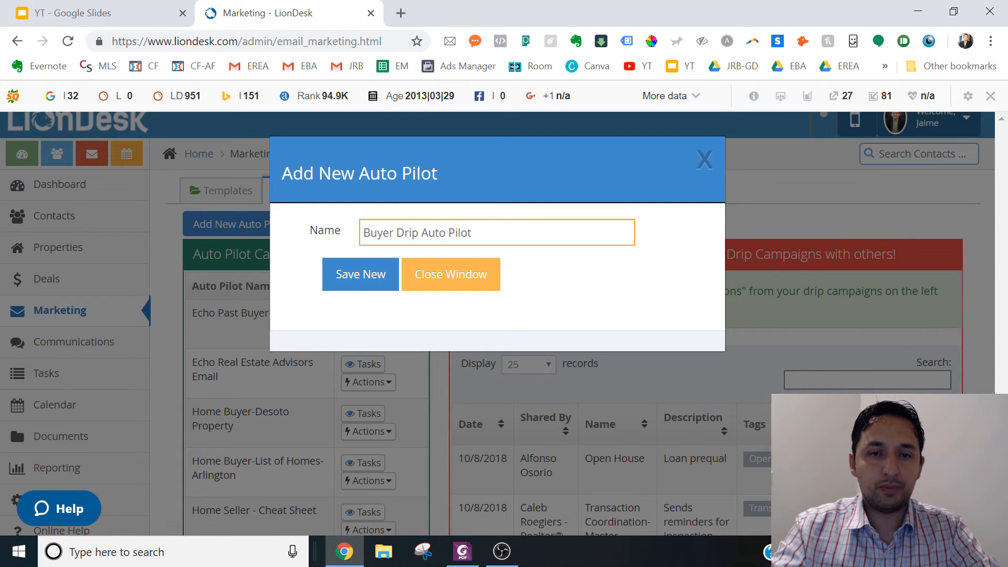
type("TEX")
key("BackSpace")
key("BackSpace")
key("BackSpace")
key("BackSpace")
key("BackSpace")
key("BackSpace")
key("BackSpace")
key("BackSpace")
key("BackSpace")
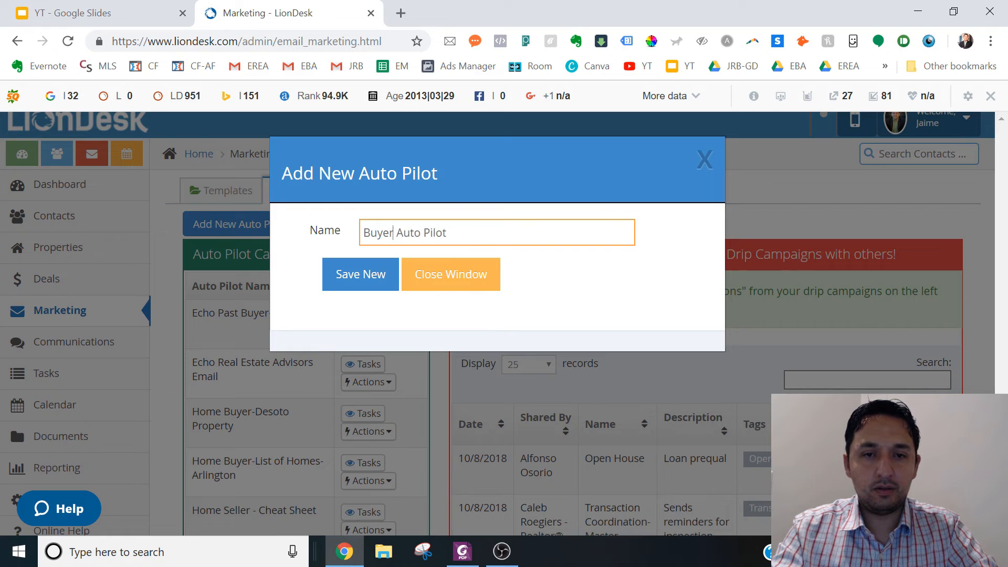
key("BackSpace")
key("BackSpace")
key("BackSpace")
key("BackSpace")
key("BackSpace")
type("Test D")
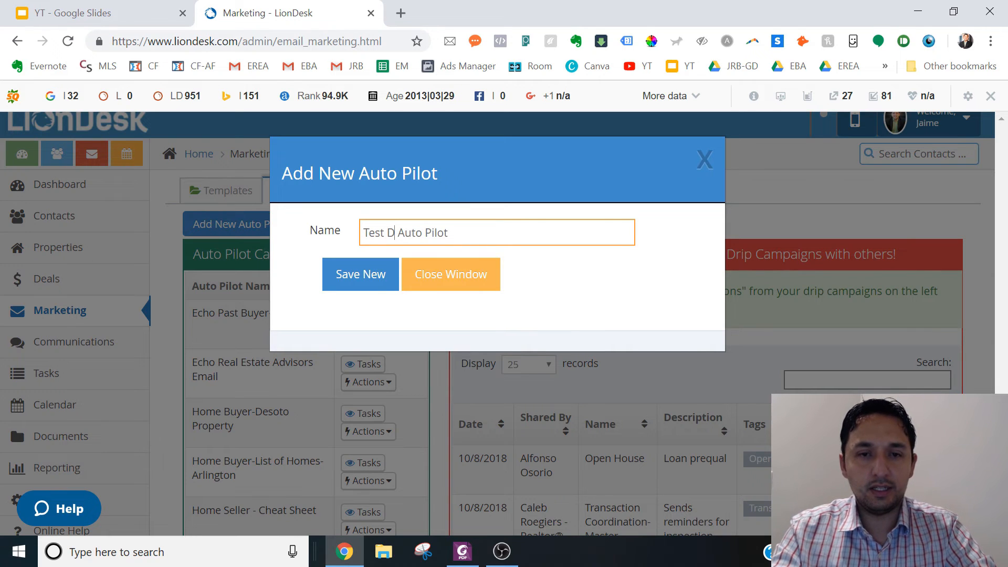
key("BackSpace")
type("Buyer drip")
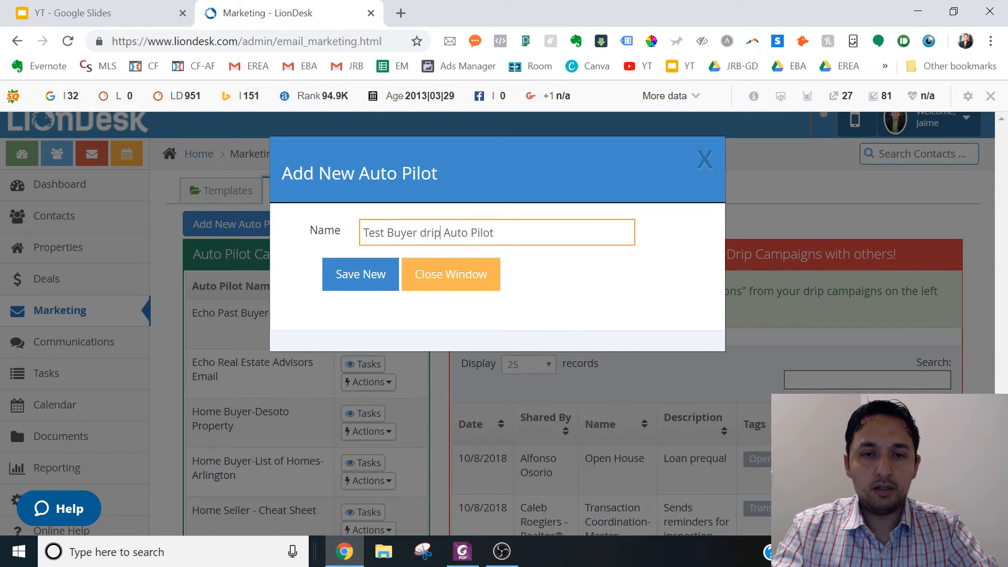
key("BackSpace")
key("BackSpace")
key("BackSpace")
key("BackSpace")
type("Drip")
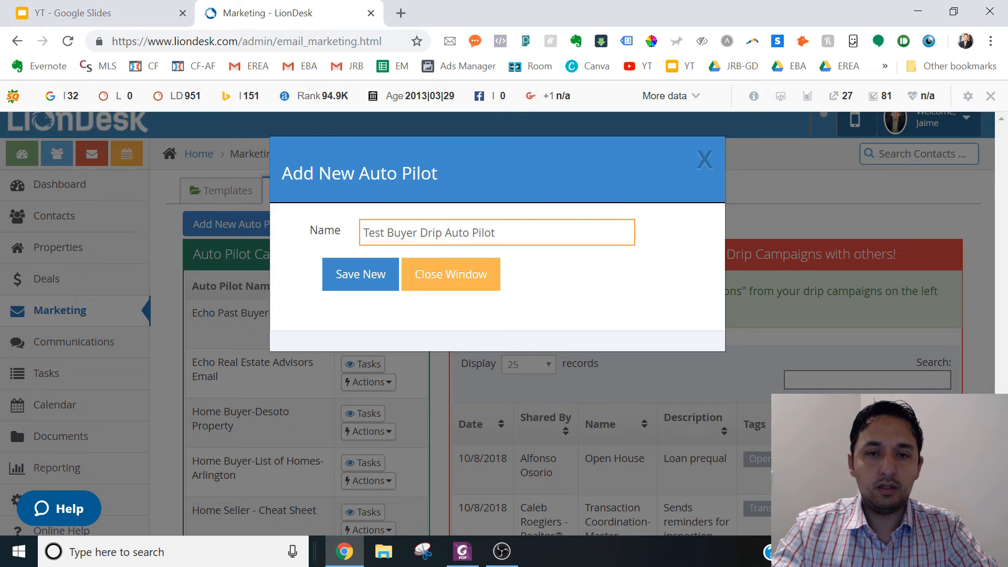
left_click(368, 278)
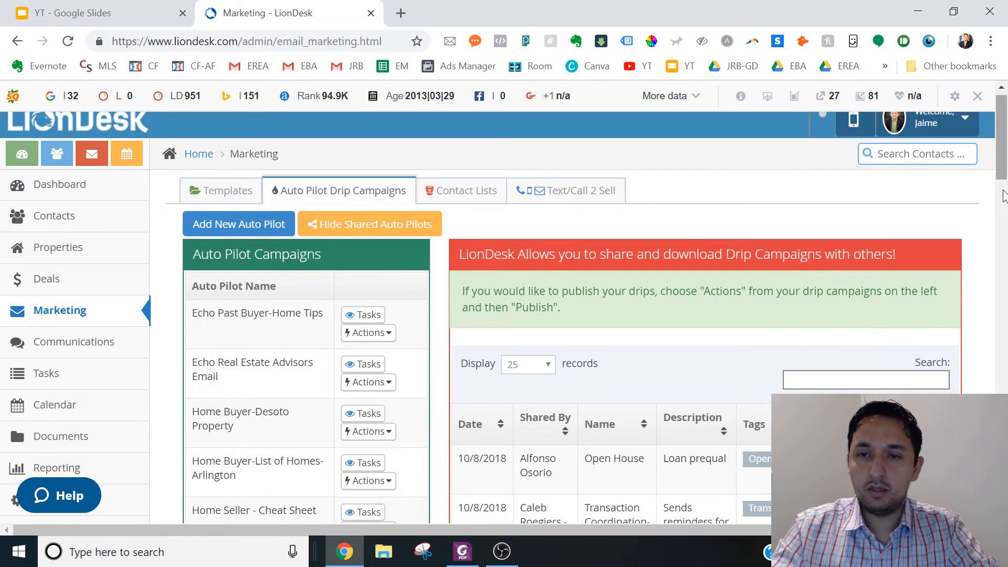
- Find the Test Buyer Drip Auto Pilot campaign and open its tasks
scroll(1006, 287, "down", 7)
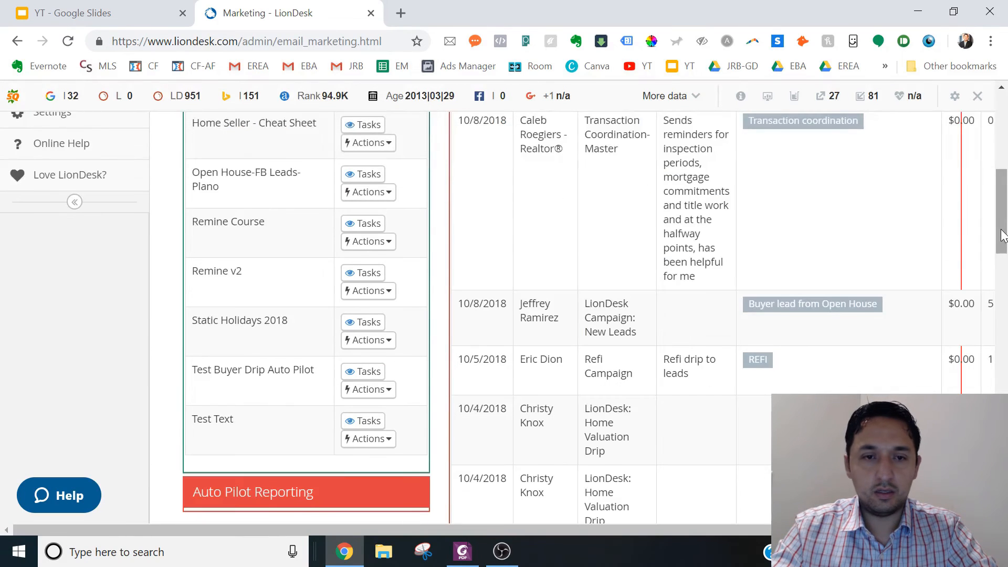
scroll(1004, 263, "down", 2)
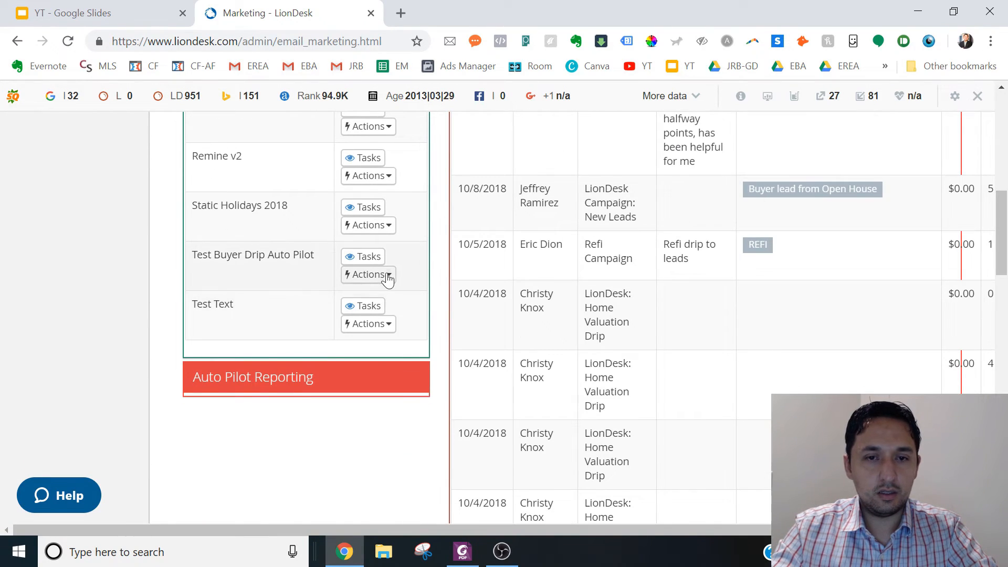
left_click(369, 257)
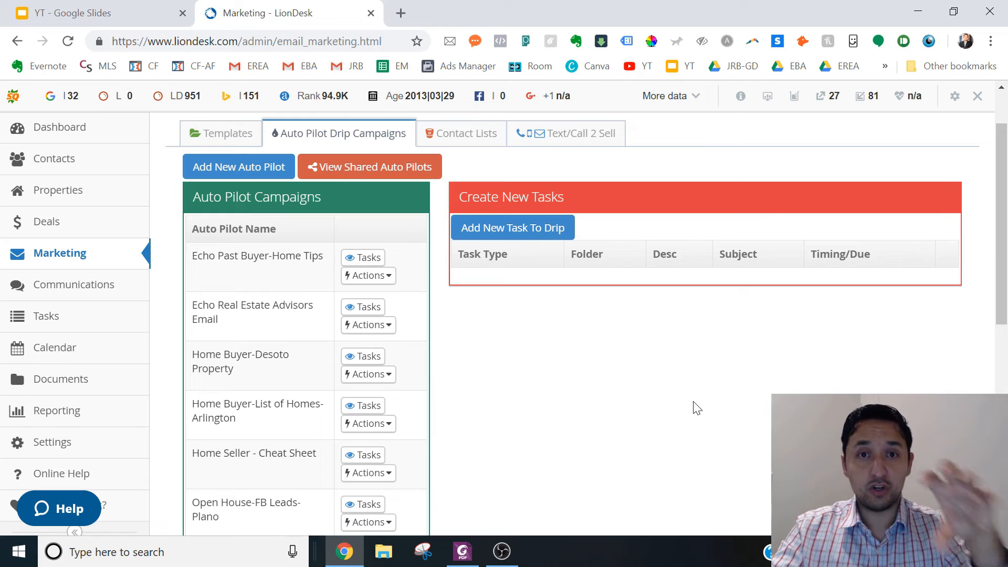
- Add an Email Contact task from the Test Buyer Drip Campaign folder using Buyer-Drip-Email #1 - Send Immediately, with a 0-minute delay
left_click(507, 226)
left_click(437, 236)
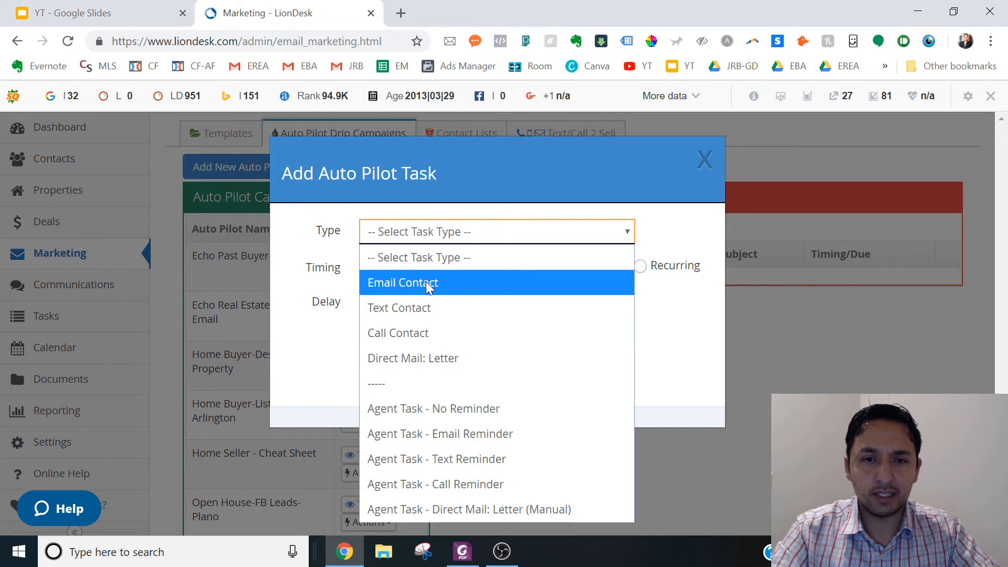
left_click(399, 282)
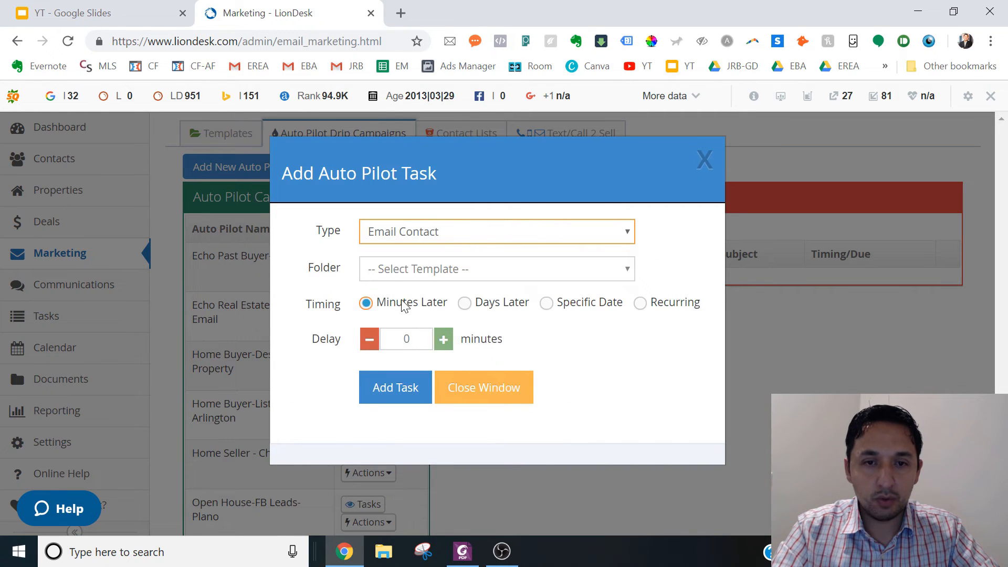
left_click(393, 270)
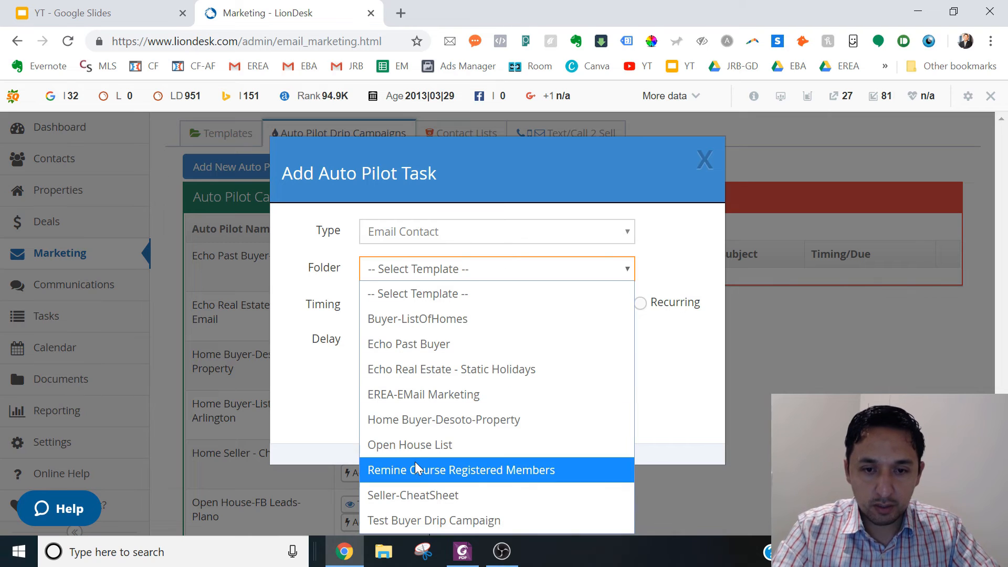
left_click(419, 524)
left_click(405, 311)
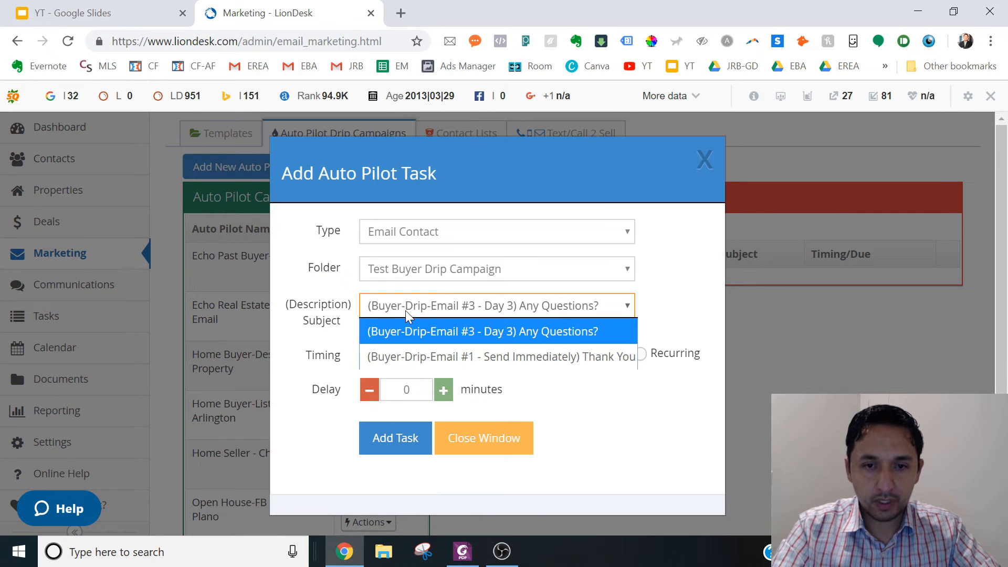
left_click(436, 362)
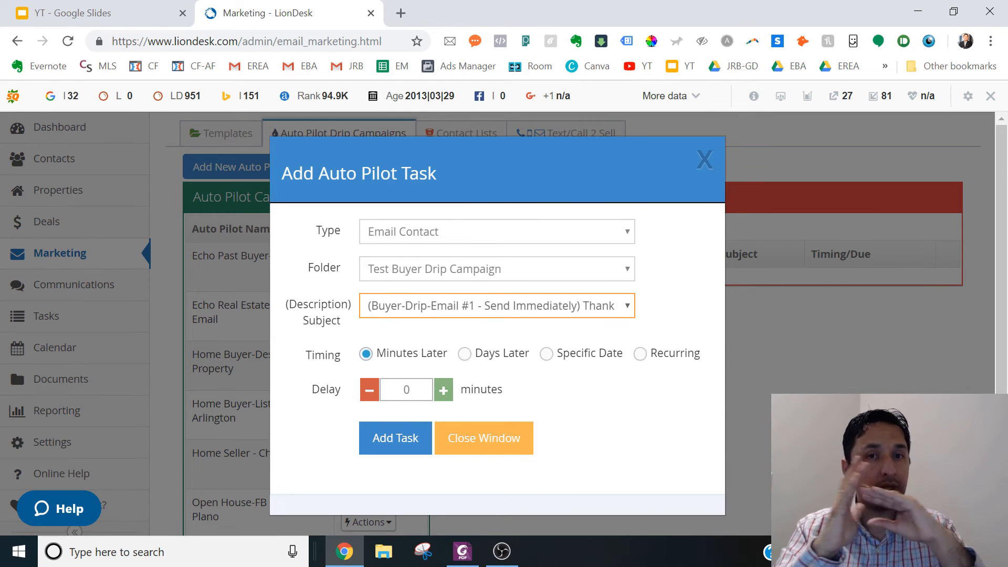
left_click(390, 443)
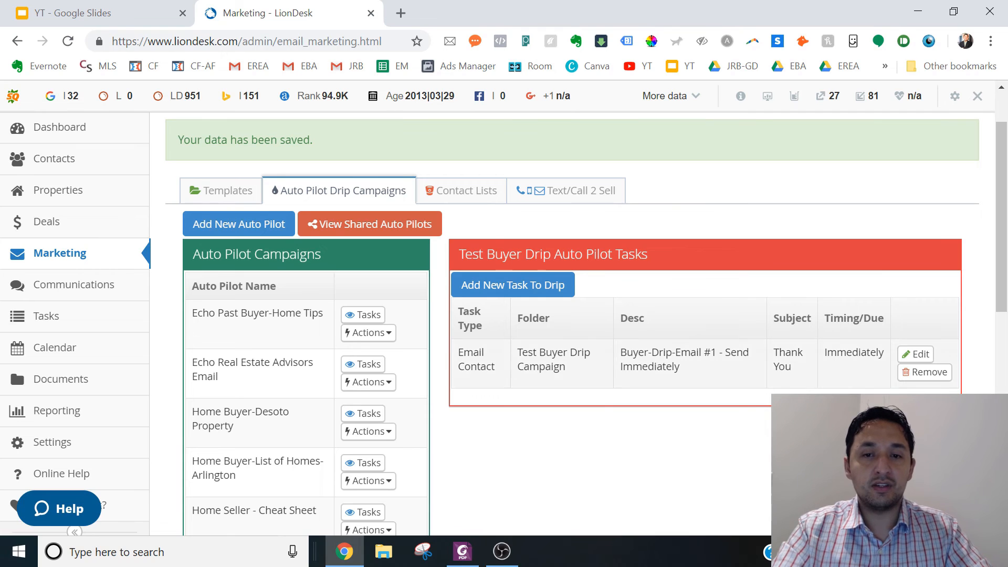
- Start another Email Contact task from the Test Buyer Drip Campaign folder with the Buyer-Drip-Email #3 - Day 3 template
left_click(488, 285)
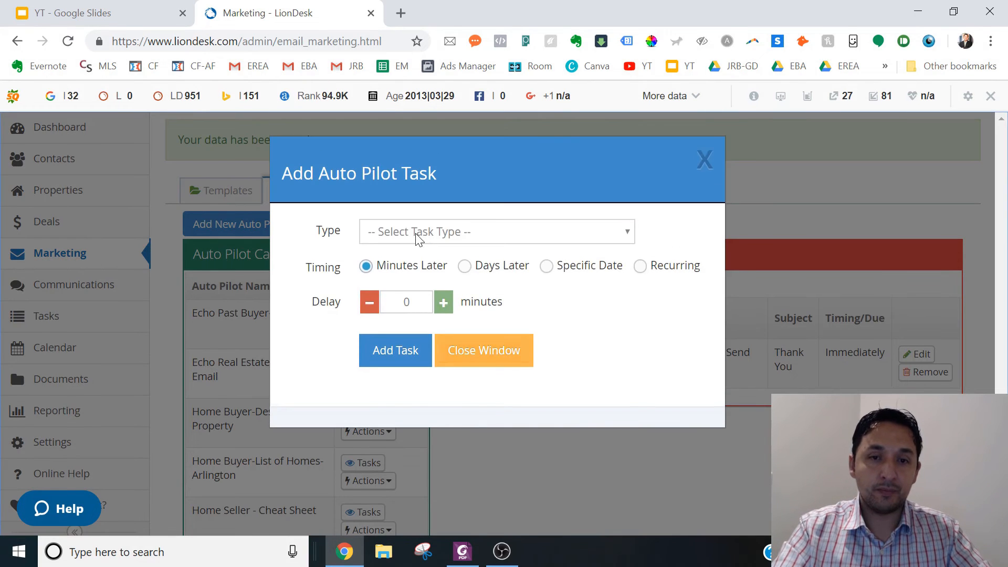
left_click(415, 234)
left_click(401, 279)
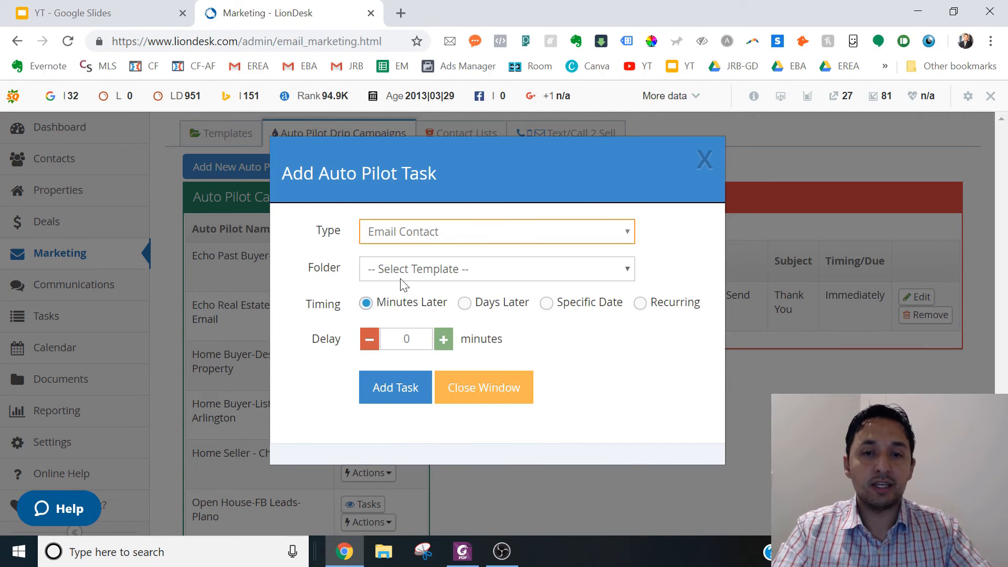
left_click(402, 275)
left_click(399, 524)
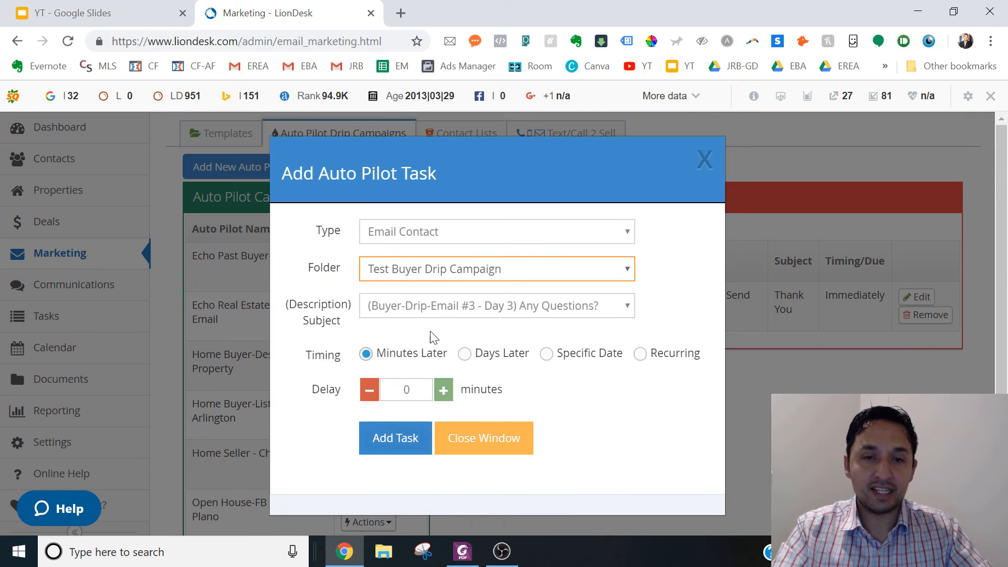
left_click(420, 305)
left_click(414, 333)
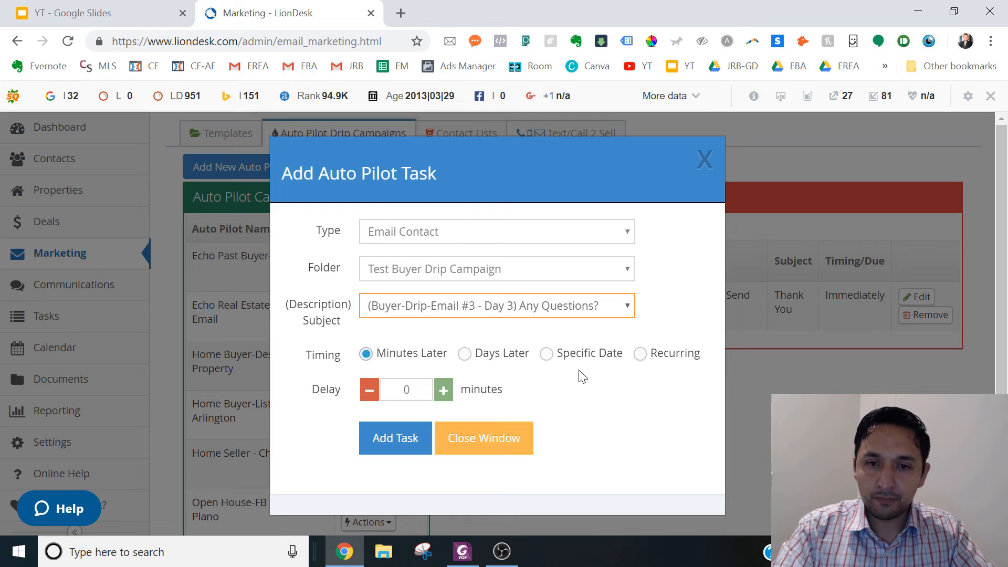
- Schedule the Day 3 email for 3 days later at 9:00 am and add the task to the drip
left_click(465, 355)
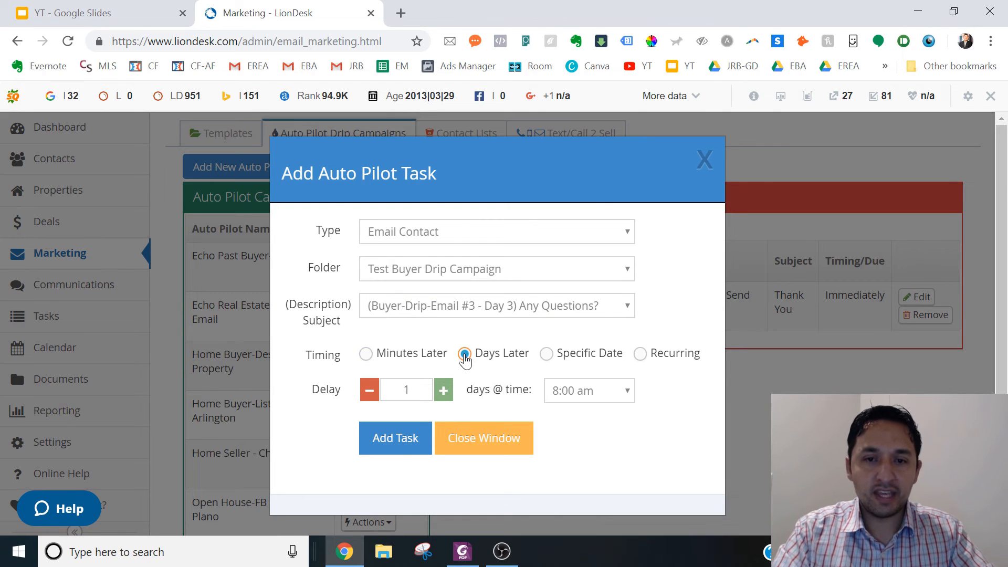
left_click(442, 397)
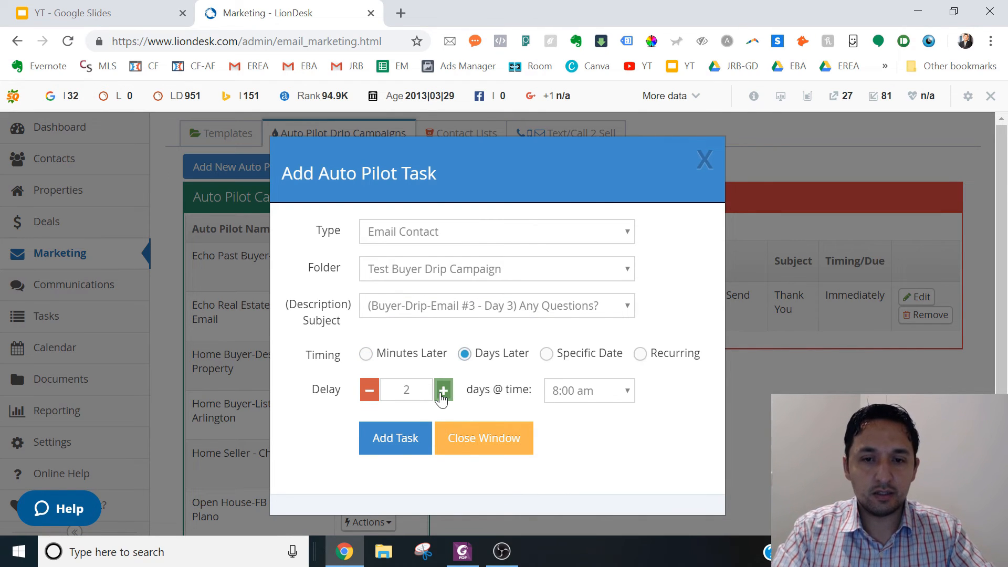
left_click(443, 391)
left_click(626, 392)
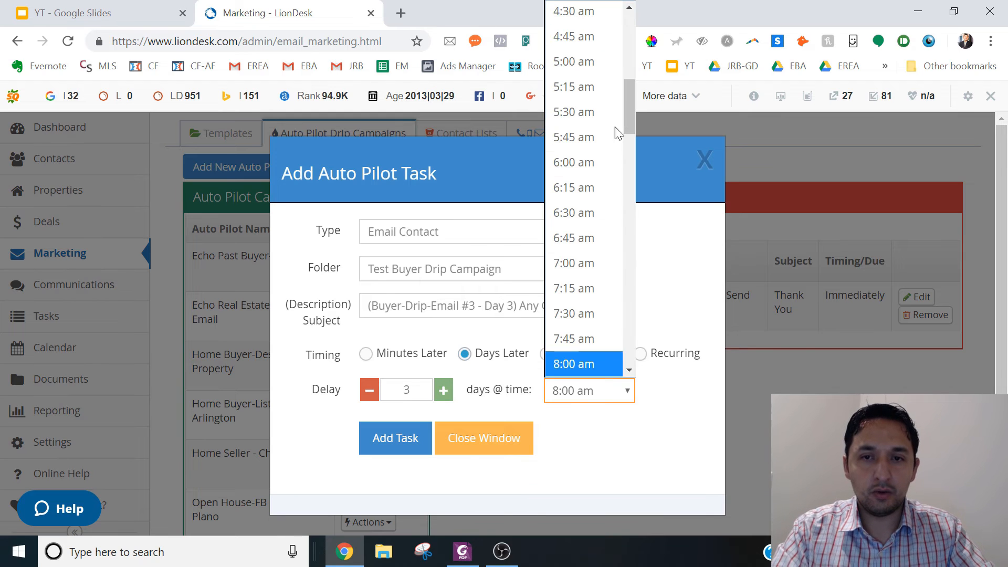
left_click_drag(629, 113, 632, 154)
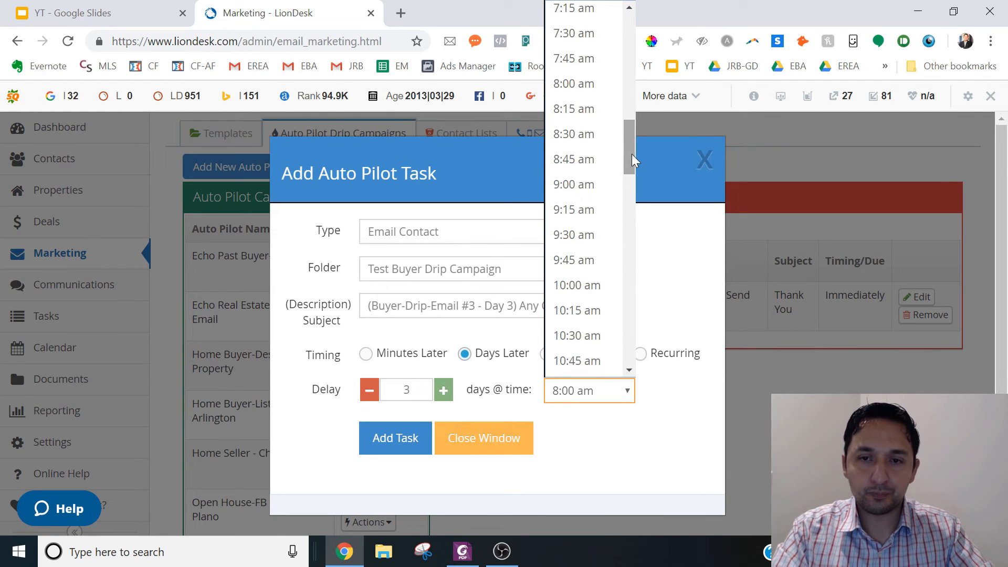
left_click(581, 187)
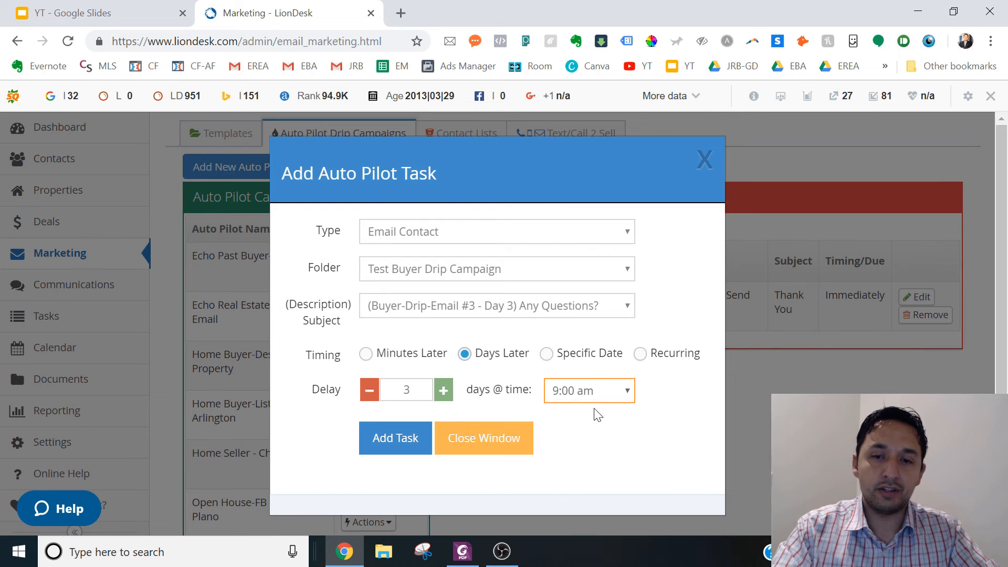
left_click(582, 392)
scroll(619, 366, "down", 3)
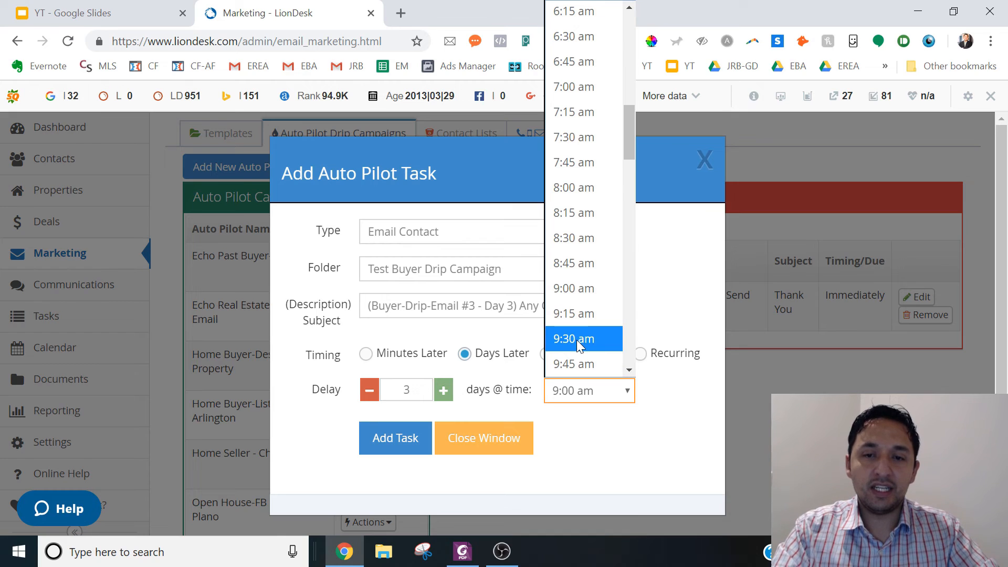
left_click(629, 369)
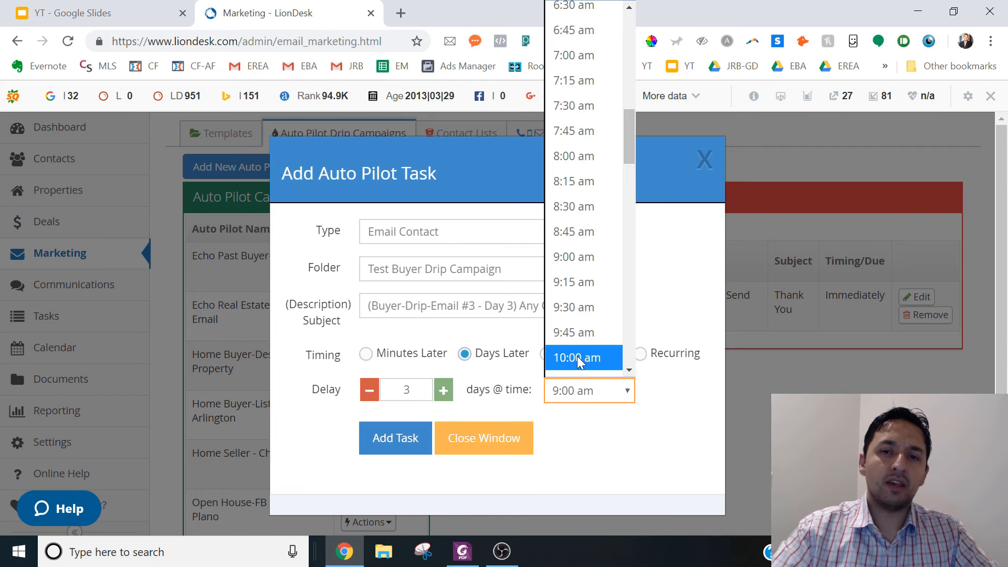
left_click(572, 259)
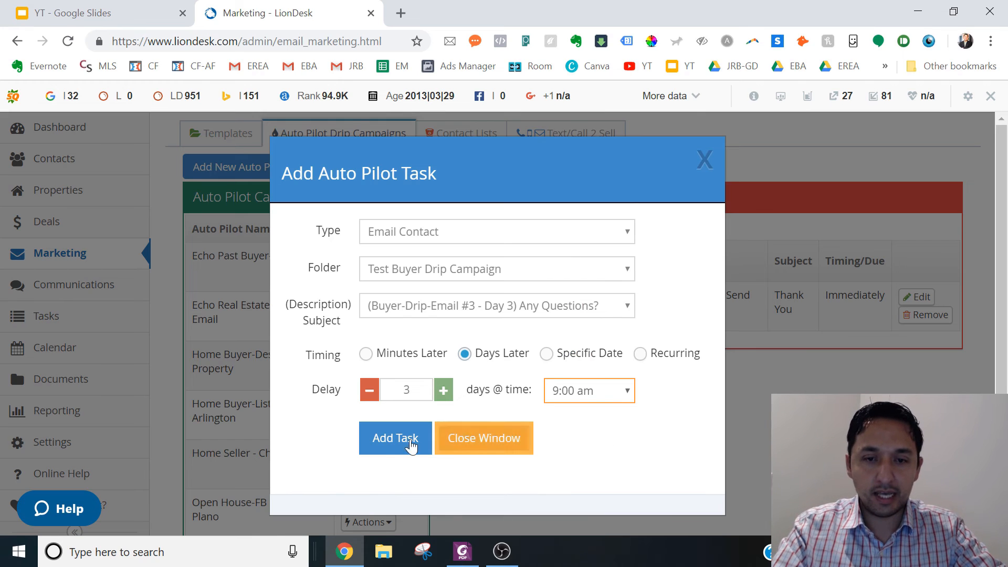
left_click(382, 447)
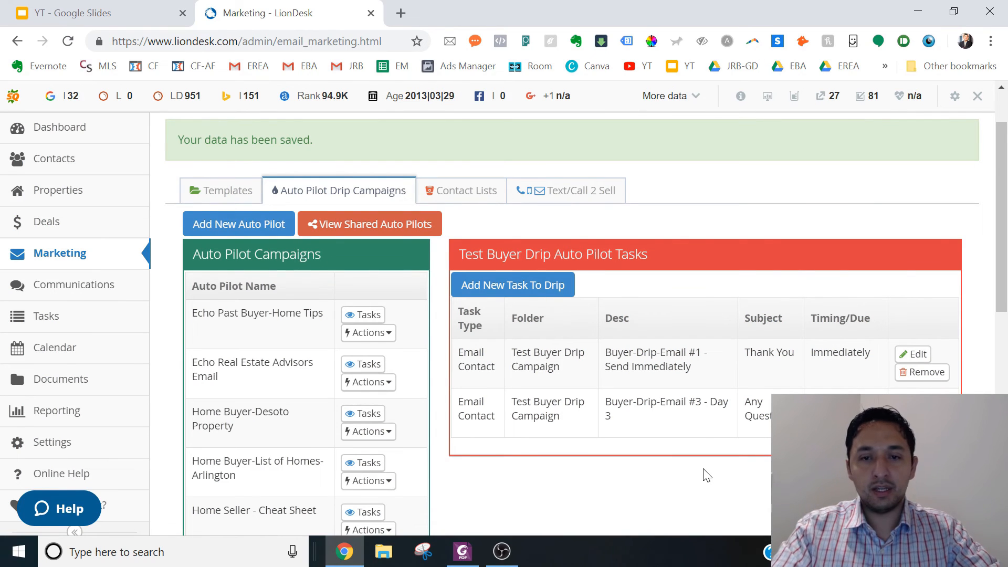
- Start a Text Contact task from the Test Buyer Drip Campaign folder with the Buyer DripText #1 - Send Immediately template
left_click(513, 284)
left_click(428, 231)
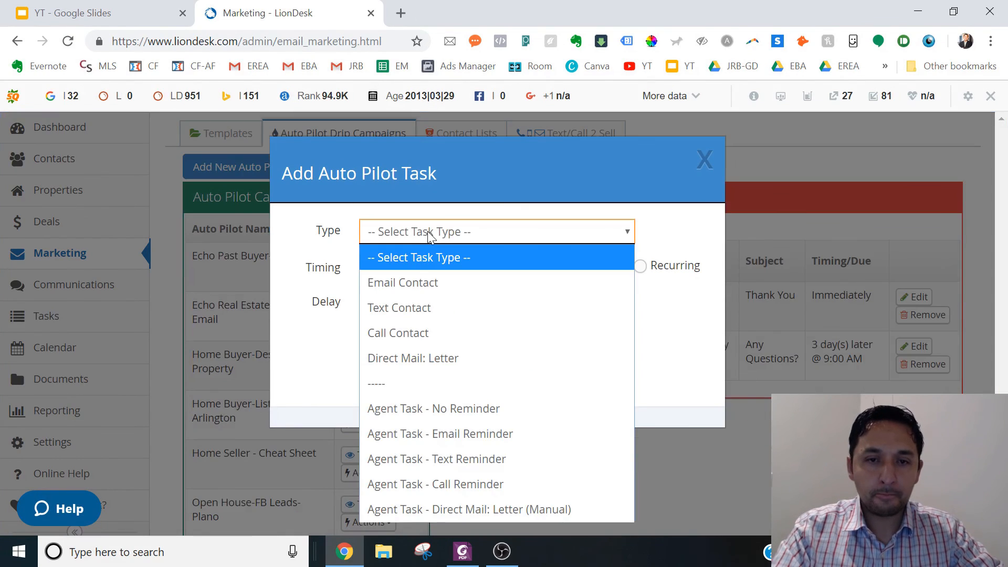
left_click(402, 313)
left_click(424, 268)
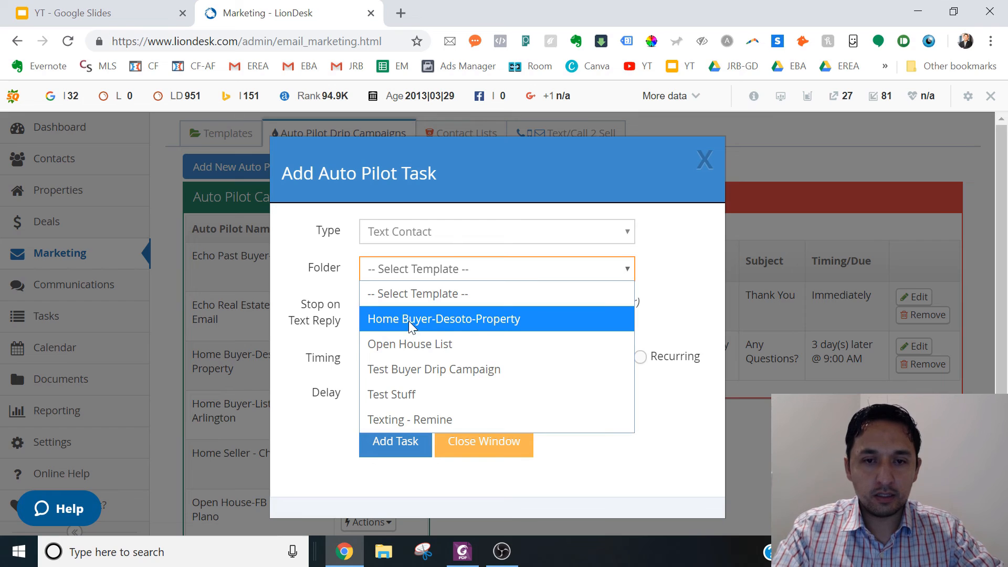
left_click(405, 370)
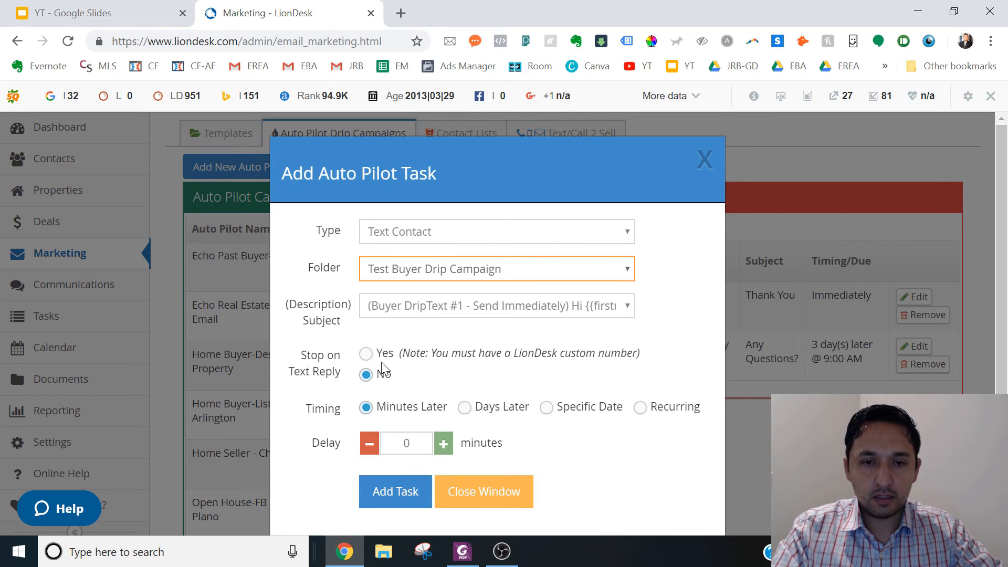
left_click(422, 386)
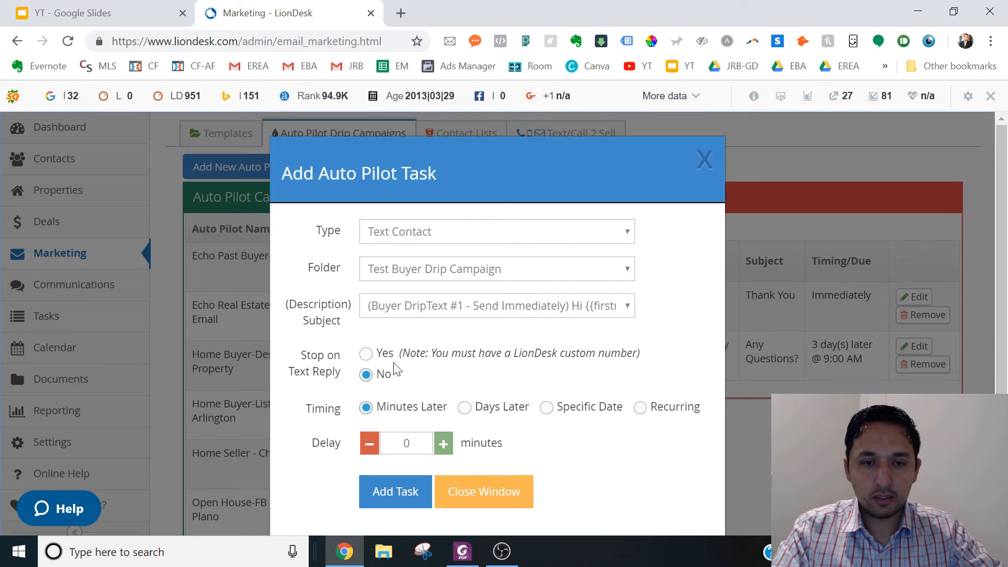
- Set Stop on Text Reply to Yes, add the text task with a 0-minute delay, and review the campaign's task list
left_click(368, 356)
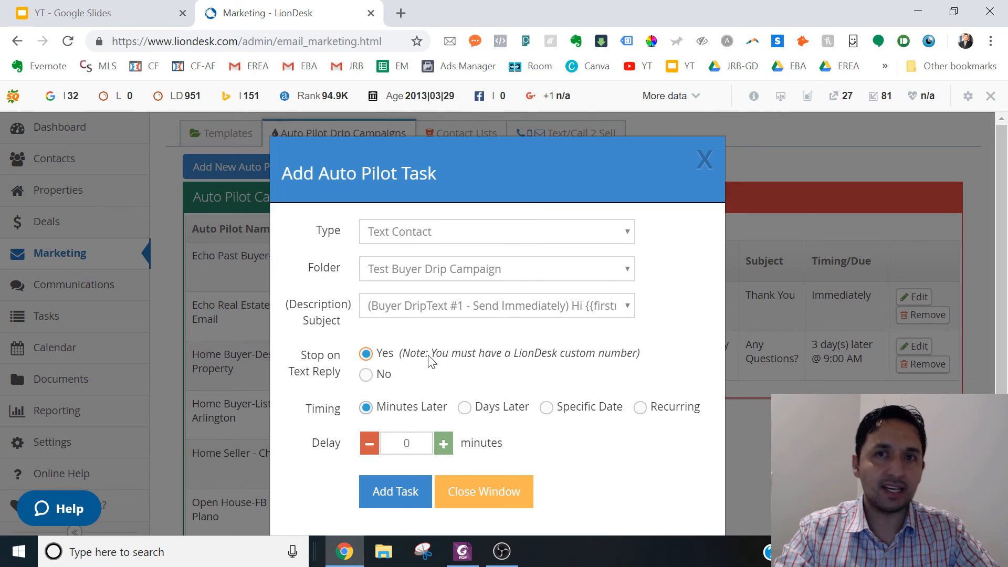
left_click_drag(1007, 206, 1007, 232)
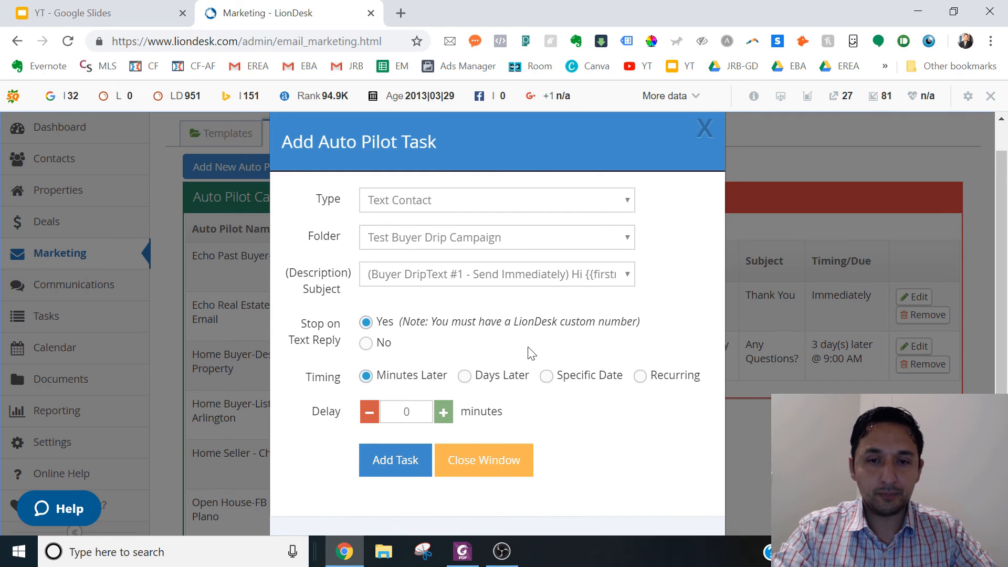
left_click(395, 460)
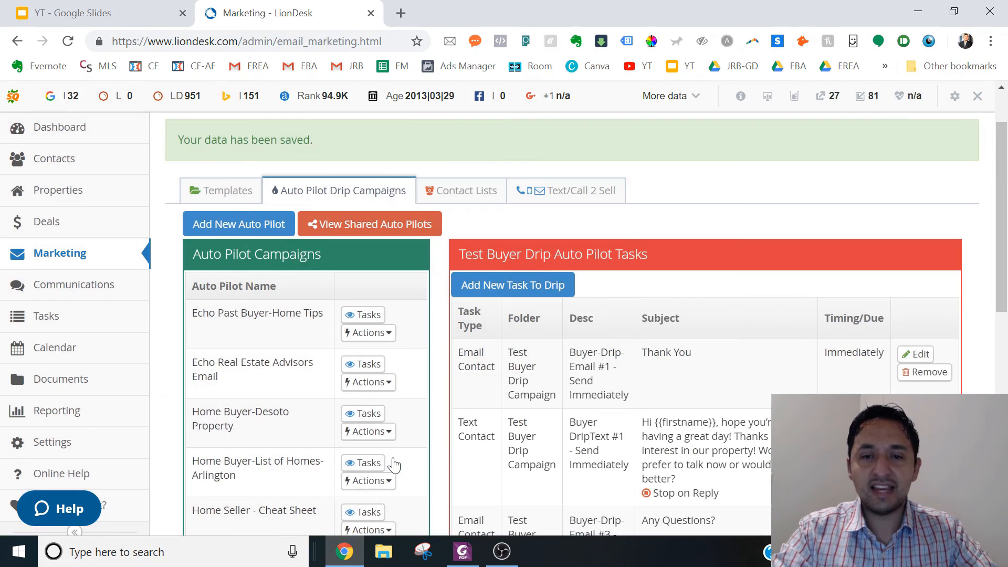
left_click_drag(1005, 267, 1006, 314)
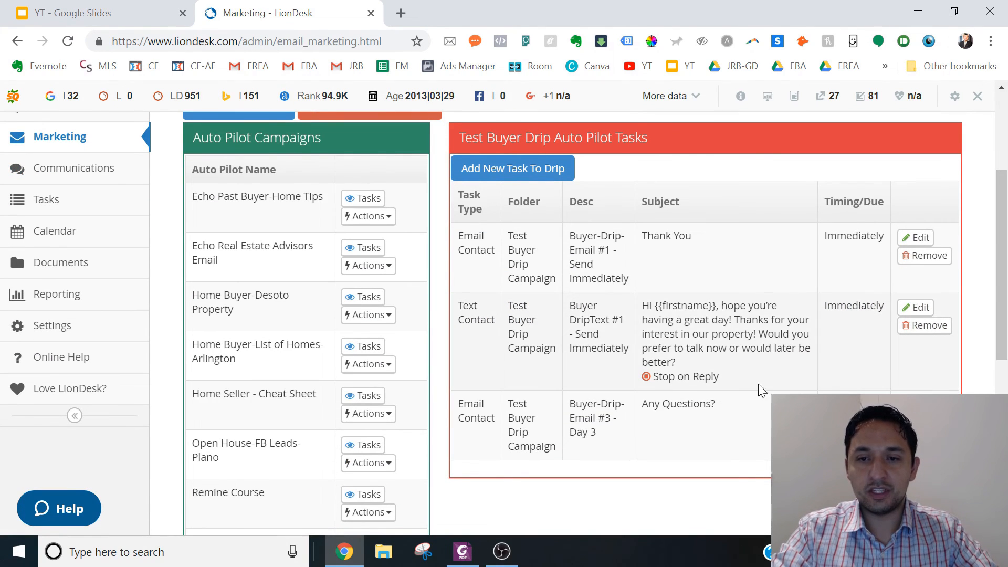
scroll(759, 389, "down", 1)
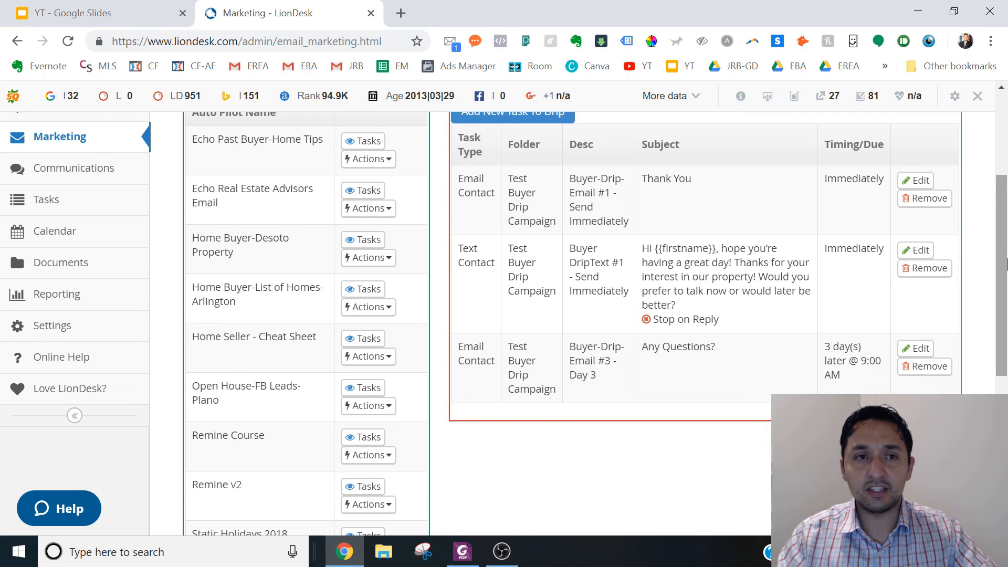
- Switch to the 30 Day Home Buyer Email-Text Drip Campaign PDF in Foxit PhantomPDF and examine the message schedule on page 1
left_click(462, 551)
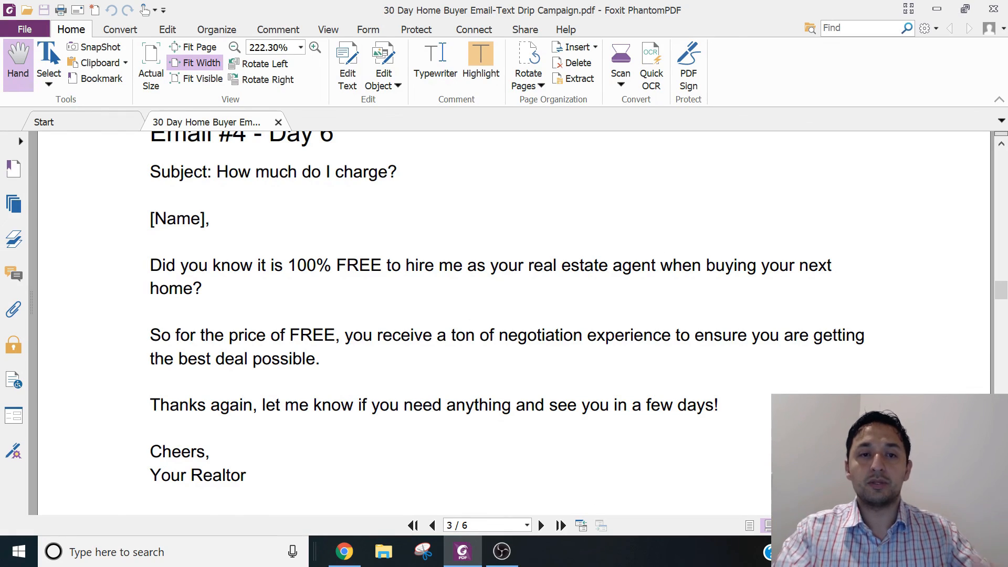
scroll(403, 278, "up", 10)
scroll(403, 279, "up", 15)
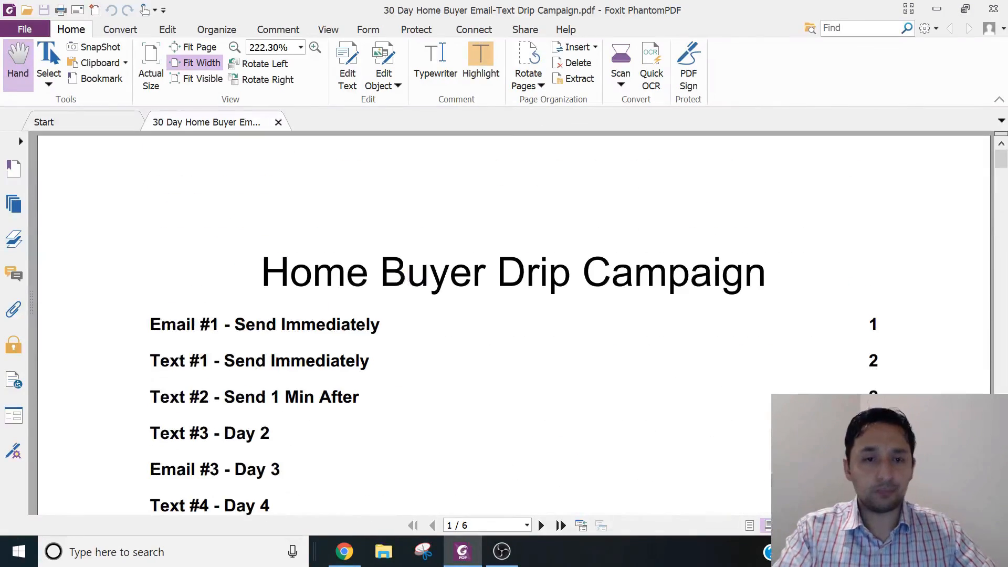
key("ctrl+shift+plus")
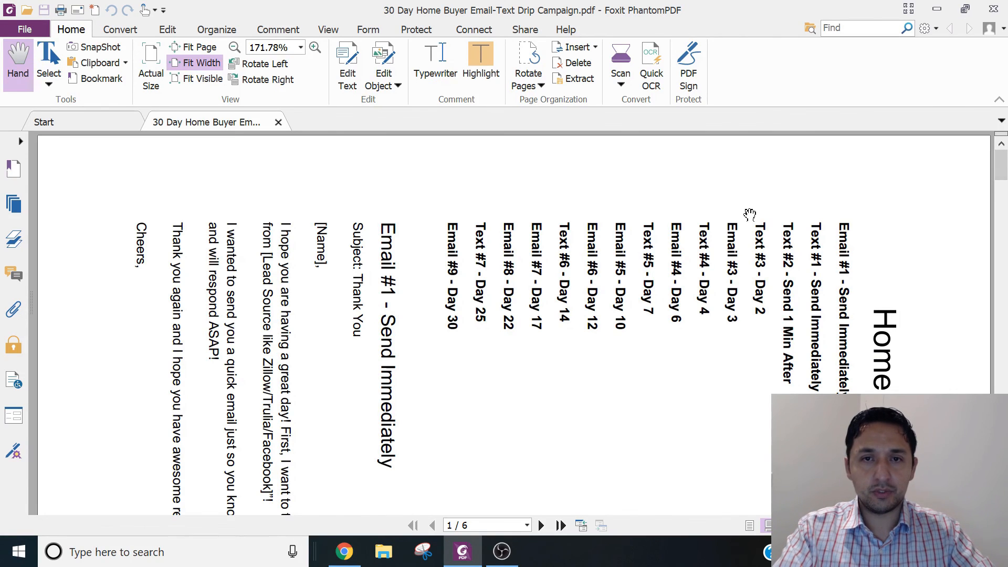
scroll(749, 215, "down", 2)
scroll(750, 214, "down", 2)
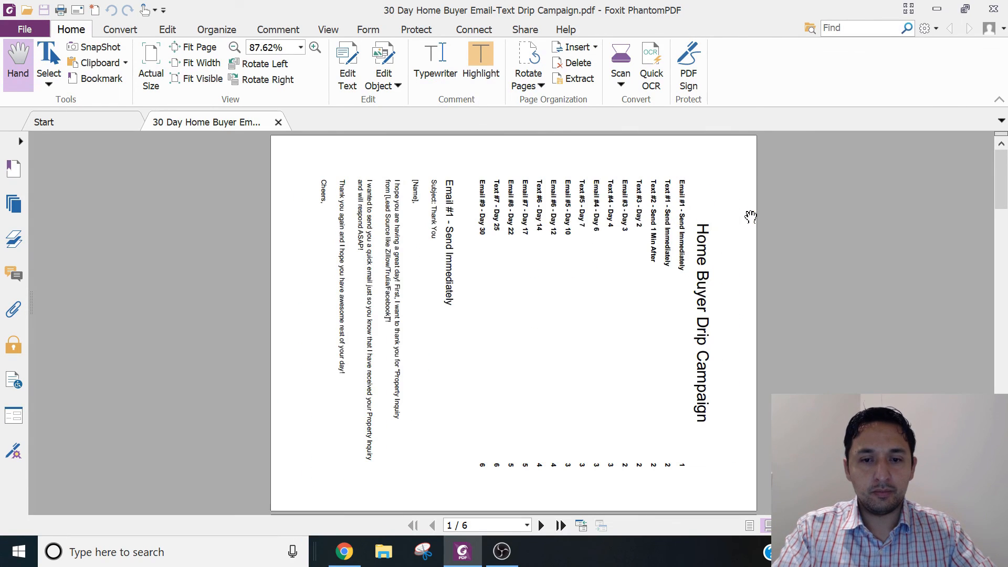
scroll(317, 263, "down", 1)
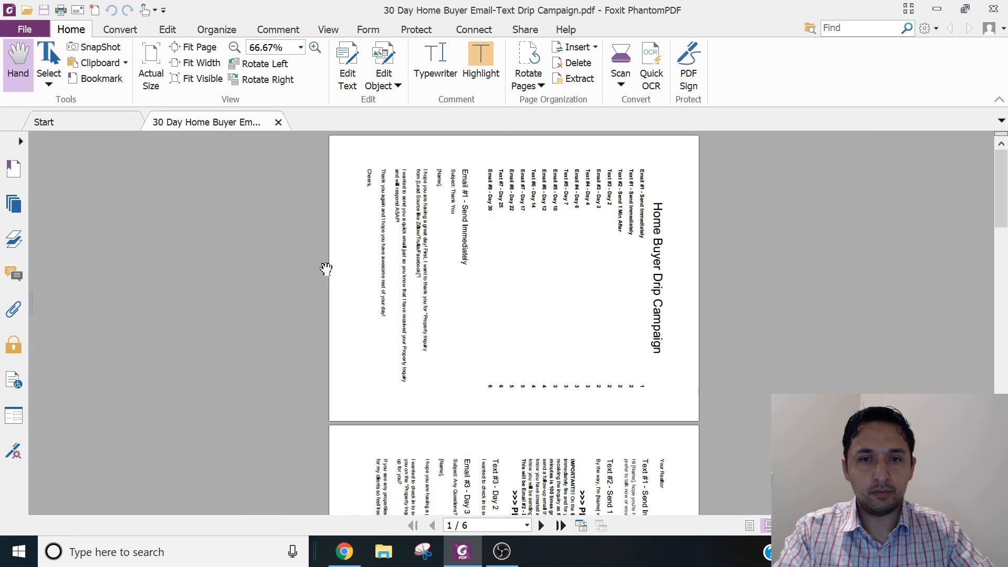
scroll(324, 354, "up", 3)
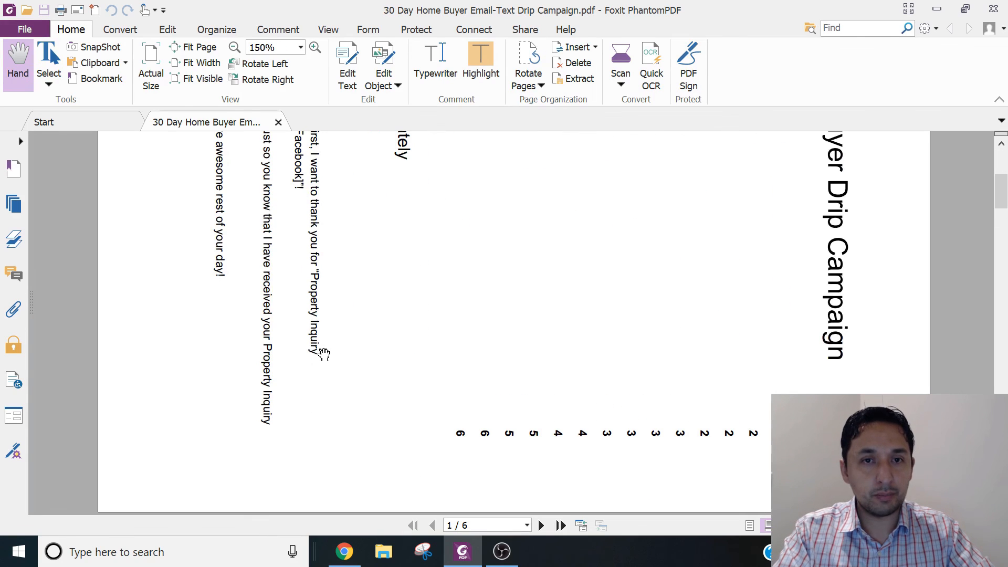